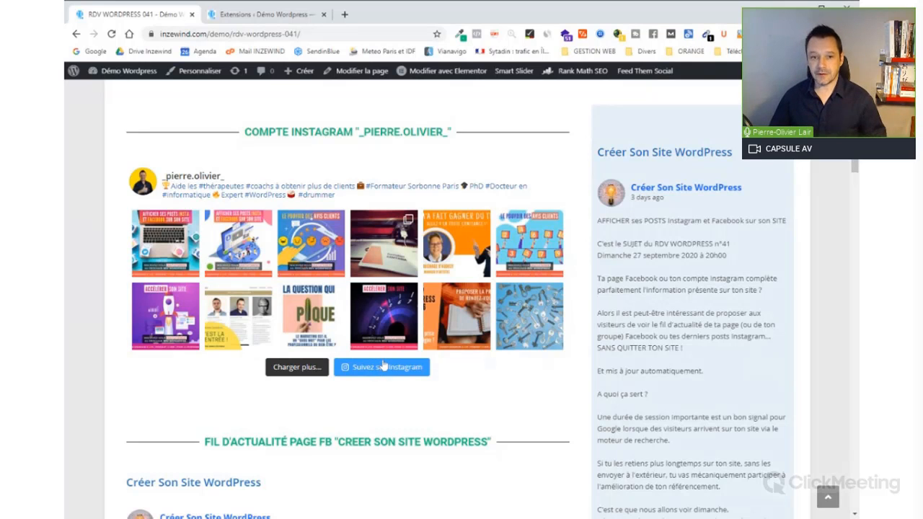
# Examine the Facebook page news feed in the main column of the RDV WORDPRESS 041 page, from its heading to its last post
pyautogui.scroll(-1, 384, 366)
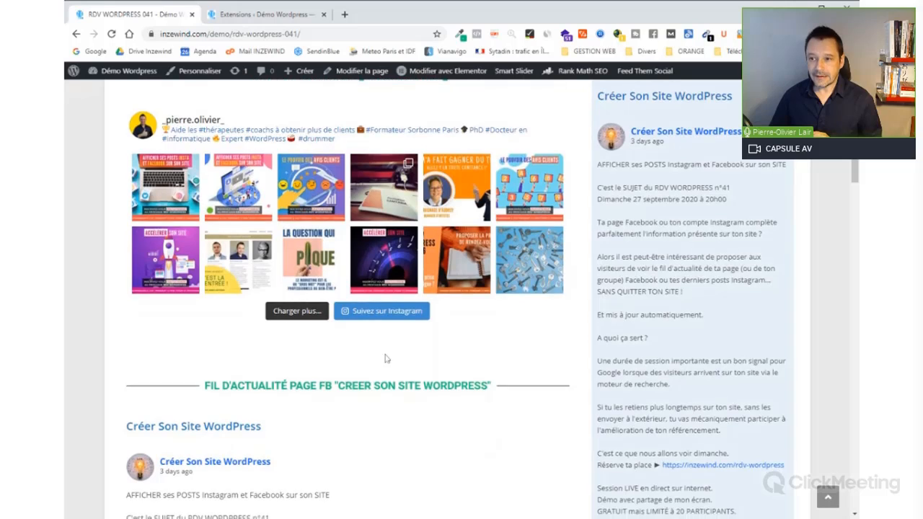
pyautogui.scroll(-3, 384, 358)
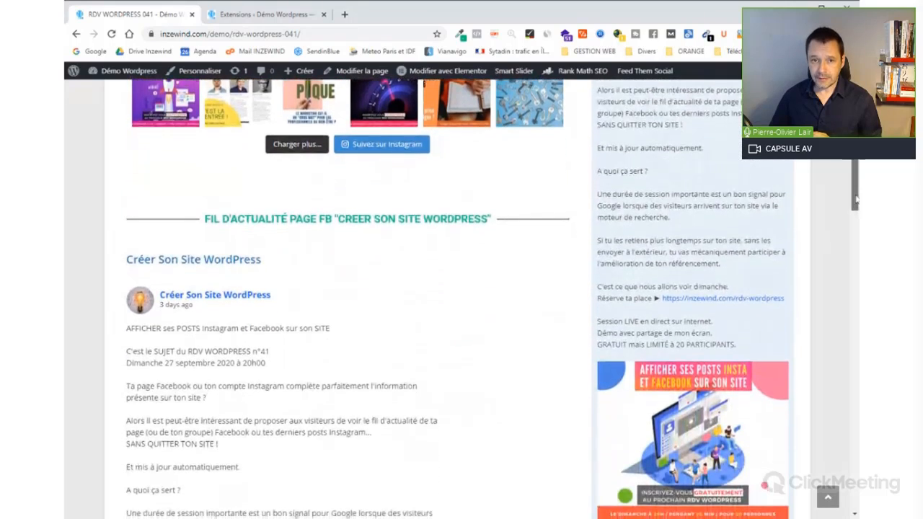
pyautogui.moveTo(855, 200); pyautogui.dragTo(855, 212)
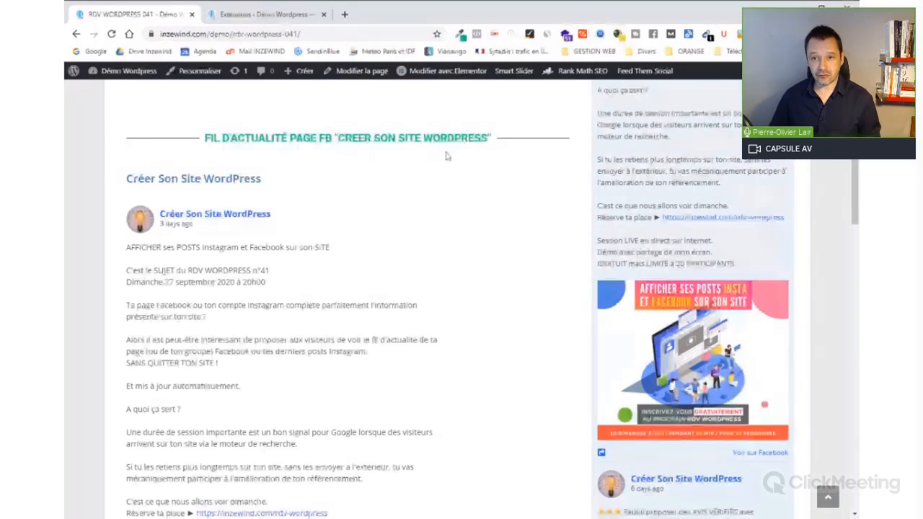
pyautogui.moveTo(488, 137); pyautogui.dragTo(337, 137)
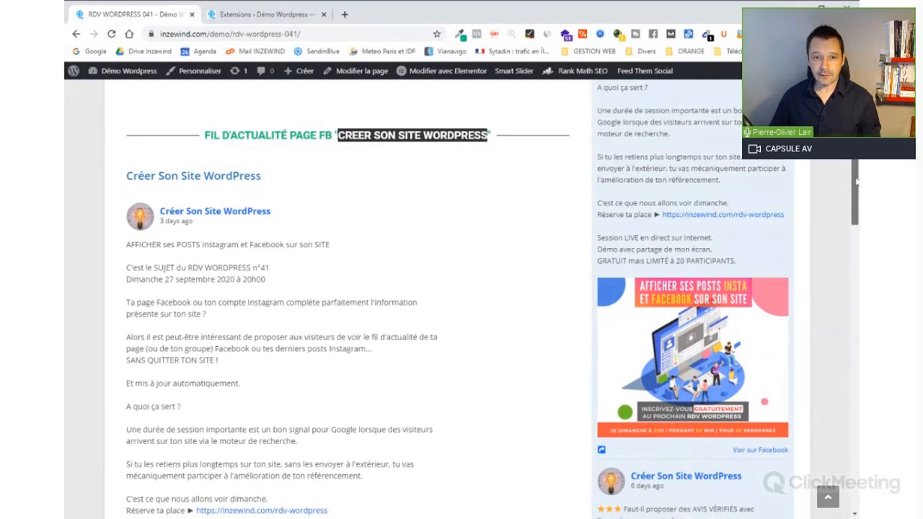
pyautogui.scroll(-1, 368, 209)
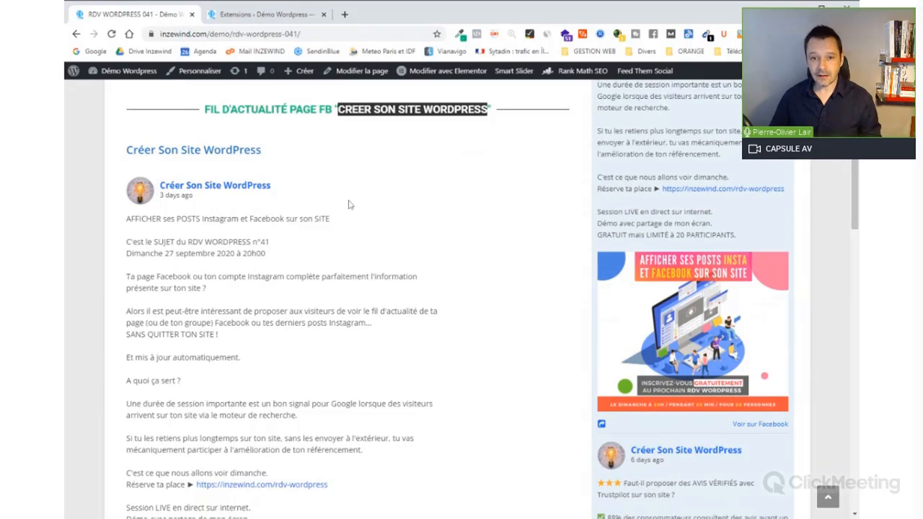
pyautogui.scroll(-3, 350, 205)
pyautogui.scroll(-3, 350, 204)
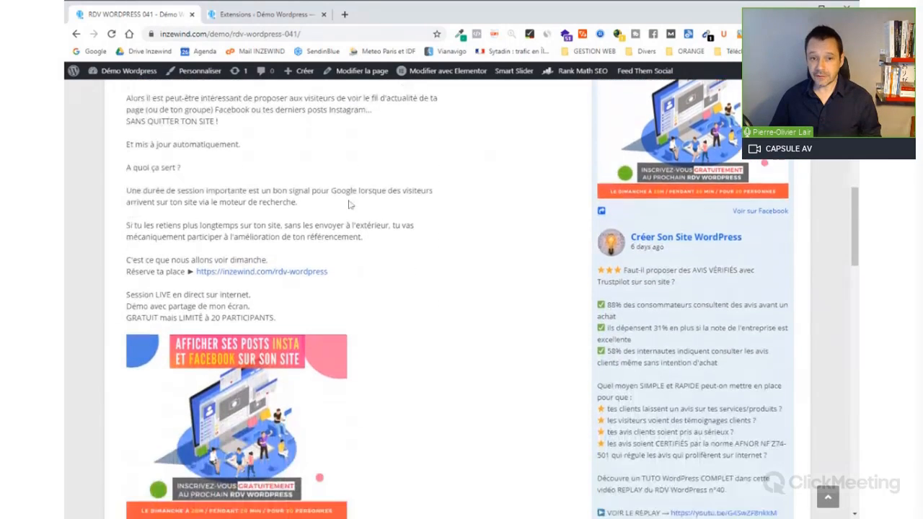
pyautogui.scroll(-5, 349, 203)
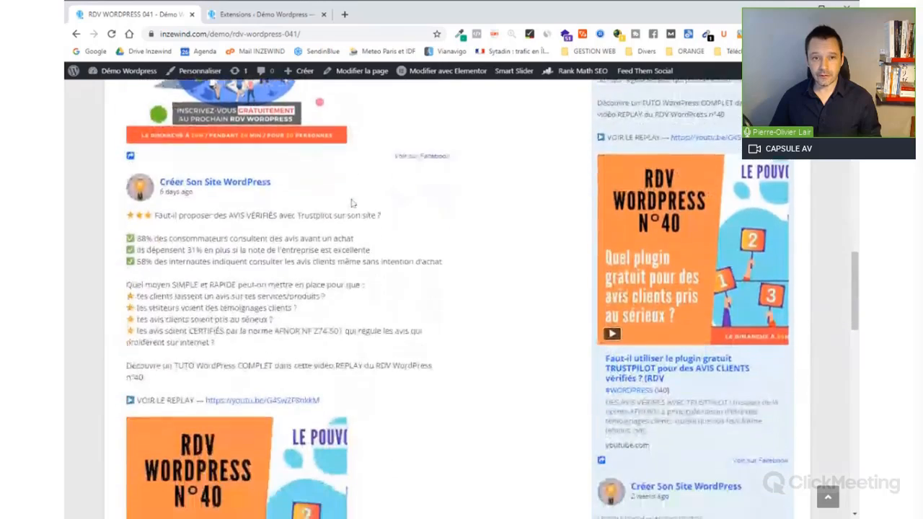
pyautogui.scroll(3, 350, 204)
pyautogui.scroll(5, 350, 204)
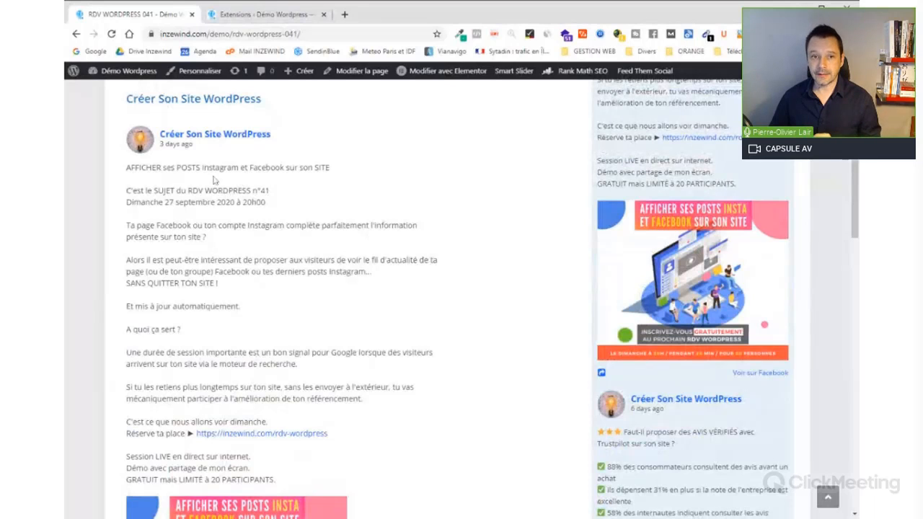
pyautogui.scroll(3, 217, 159)
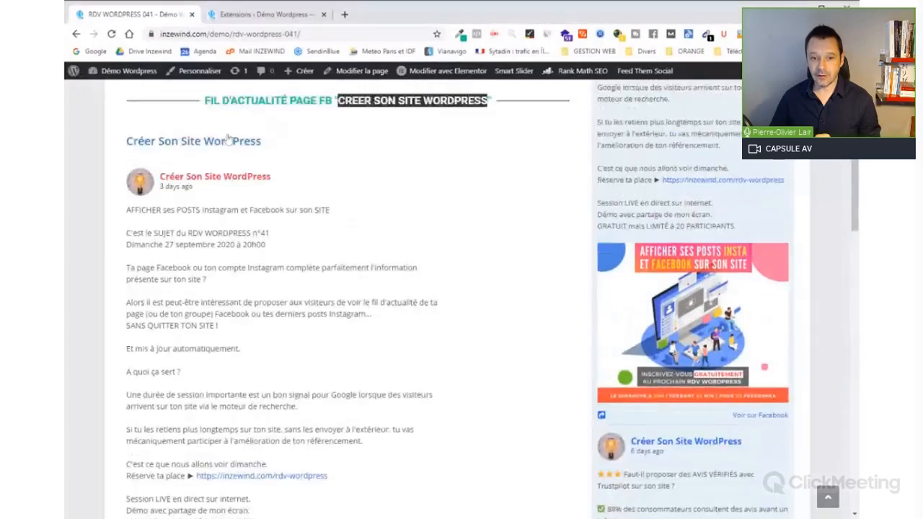
pyautogui.scroll(-5, 165, 233)
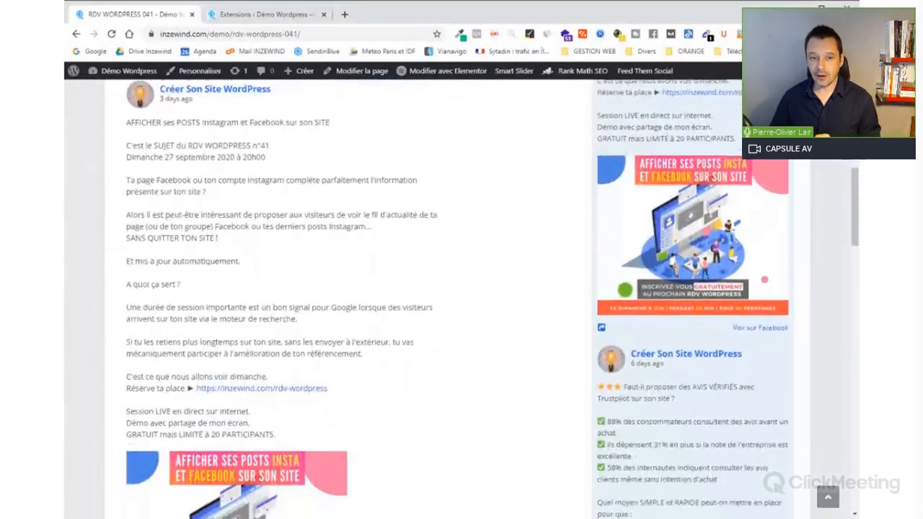
pyautogui.scroll(-6, 201, 363)
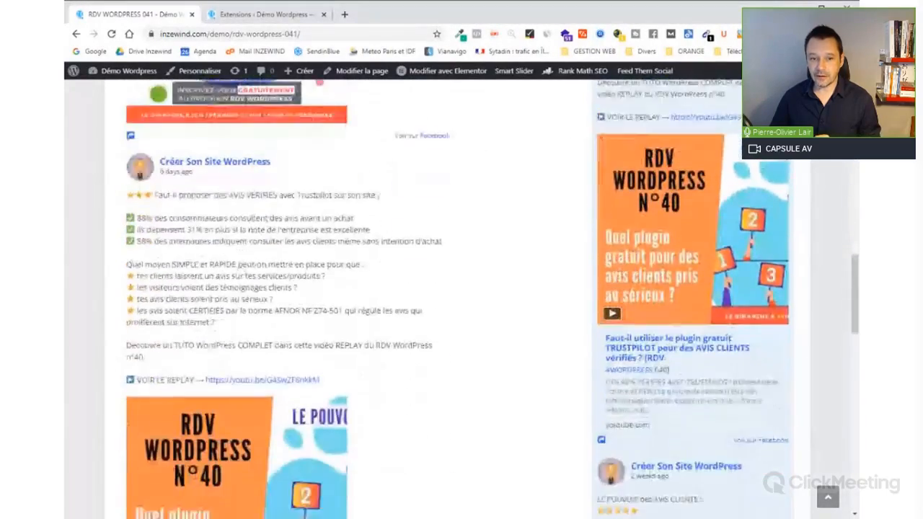
pyautogui.scroll(-10, 202, 362)
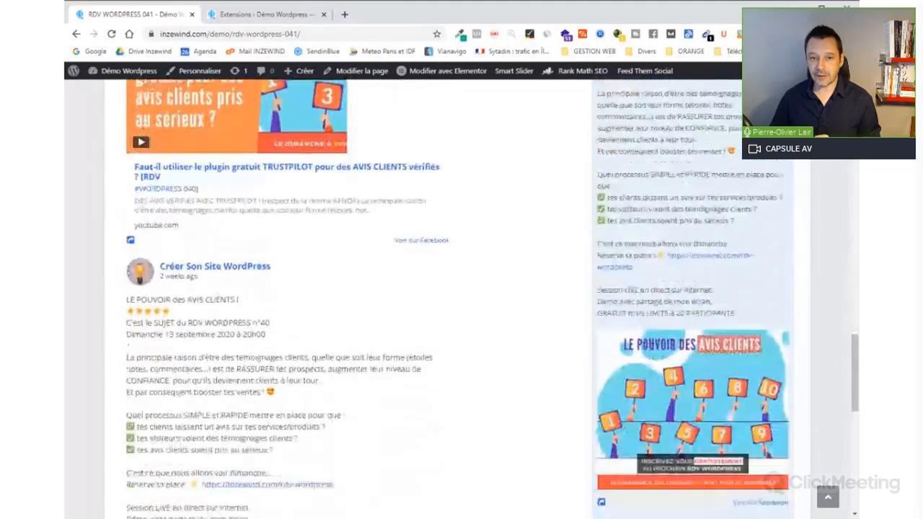
pyautogui.scroll(-2, 222, 353)
pyautogui.scroll(3, 222, 353)
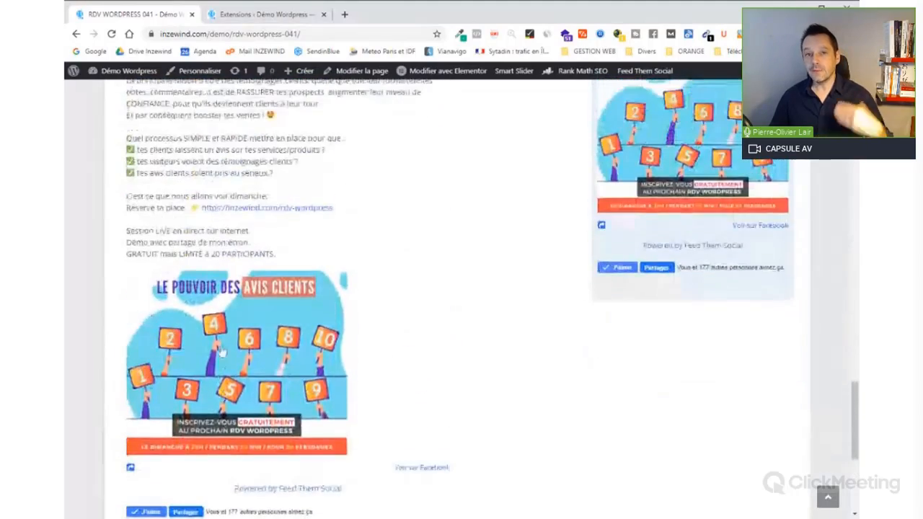
pyautogui.scroll(-1, 222, 352)
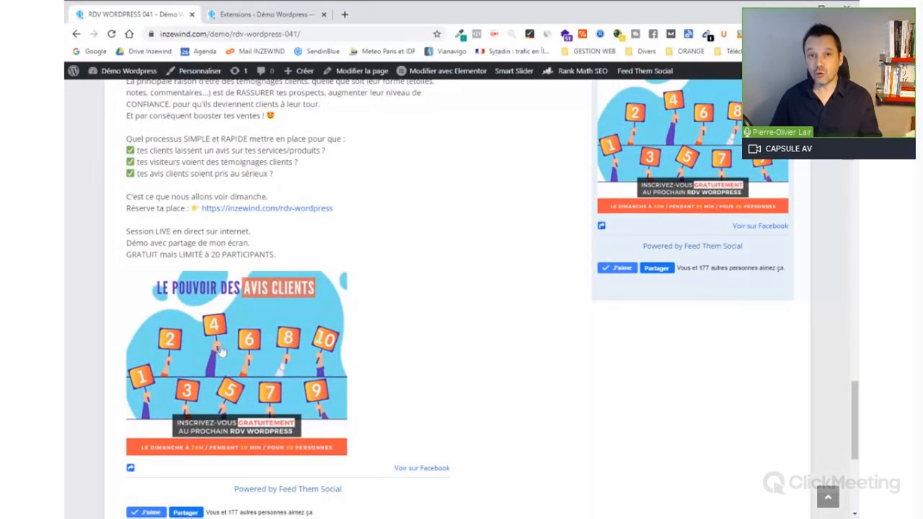
pyautogui.scroll(15, 221, 351)
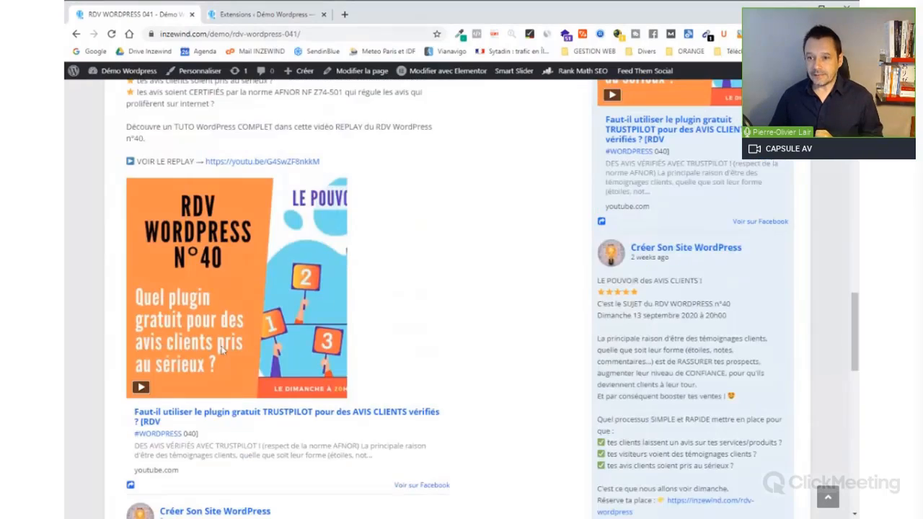
pyautogui.scroll(12, 221, 351)
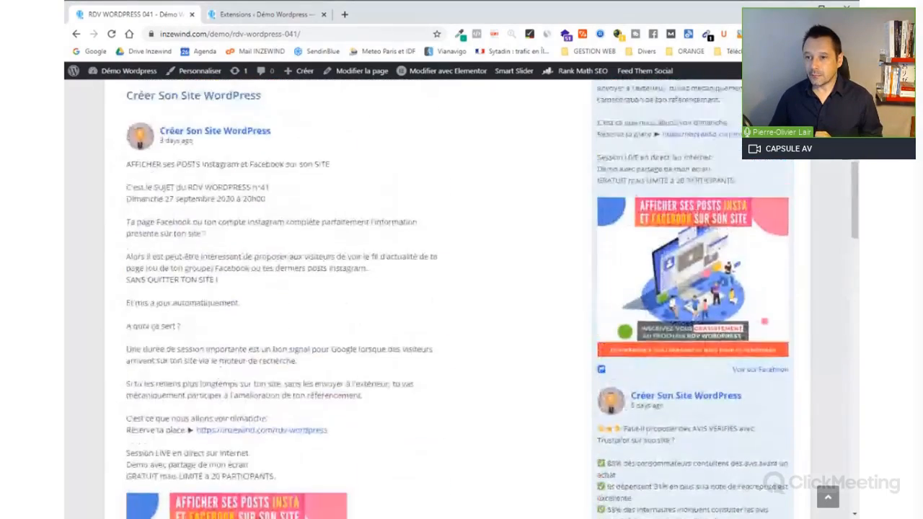
# Compare the Facebook feed in the page's sidebar with the Instagram and Facebook feeds in the main column
pyautogui.scroll(2, 221, 351)
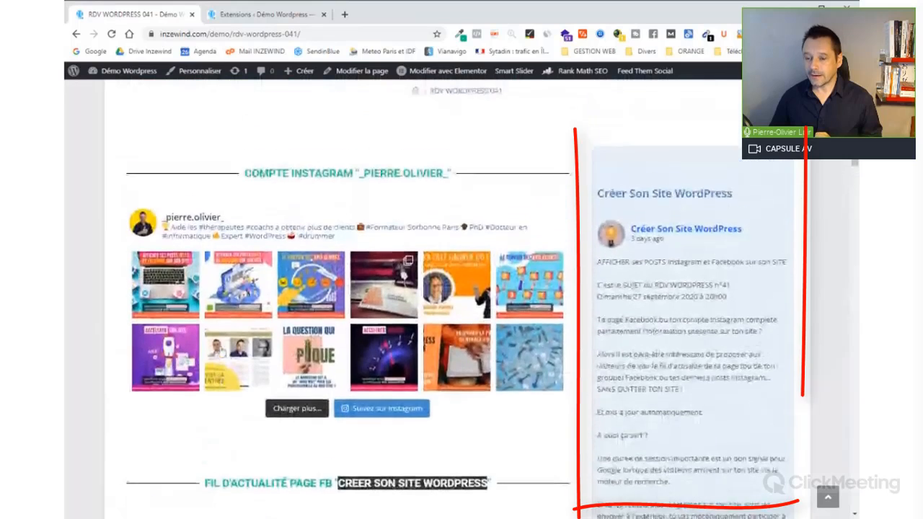
pyautogui.scroll(-1, 346, 296)
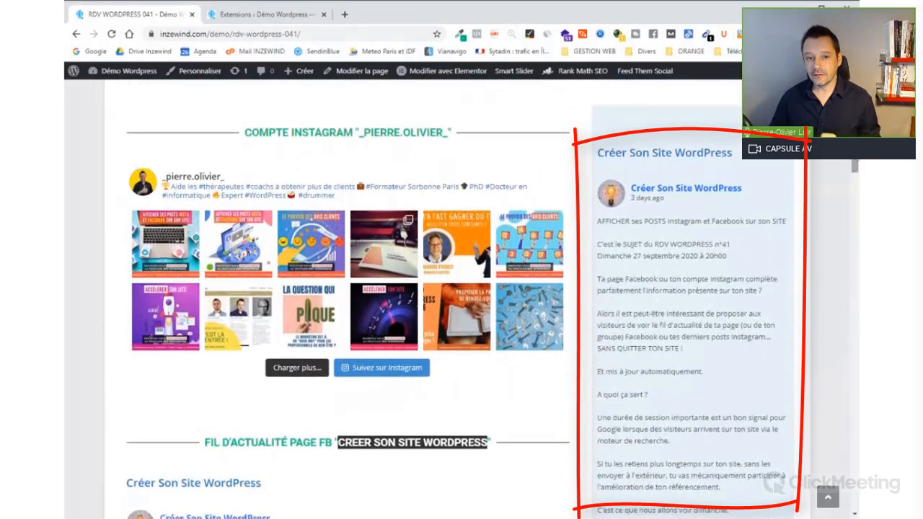
pyautogui.scroll(-4, 338, 360)
pyautogui.moveTo(205, 278); pyautogui.dragTo(488, 280)
pyautogui.scroll(5, 504, 328)
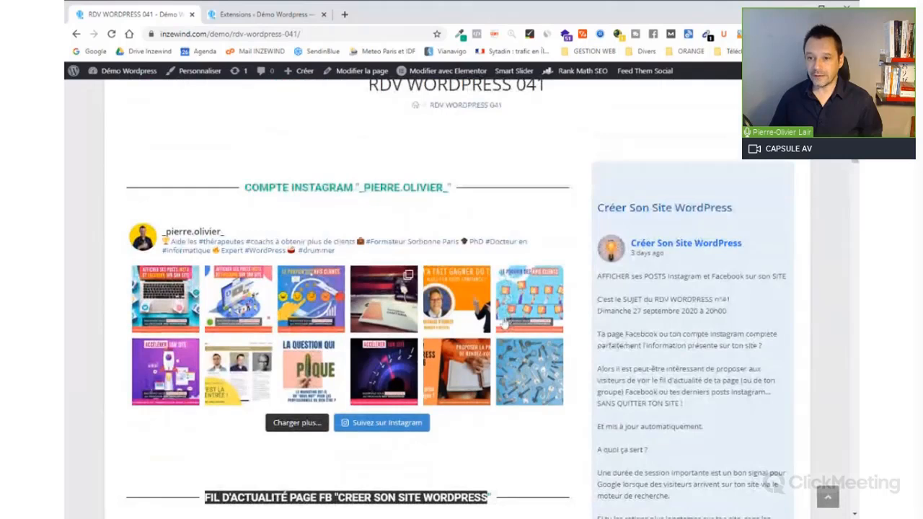
pyautogui.scroll(-1, 506, 325)
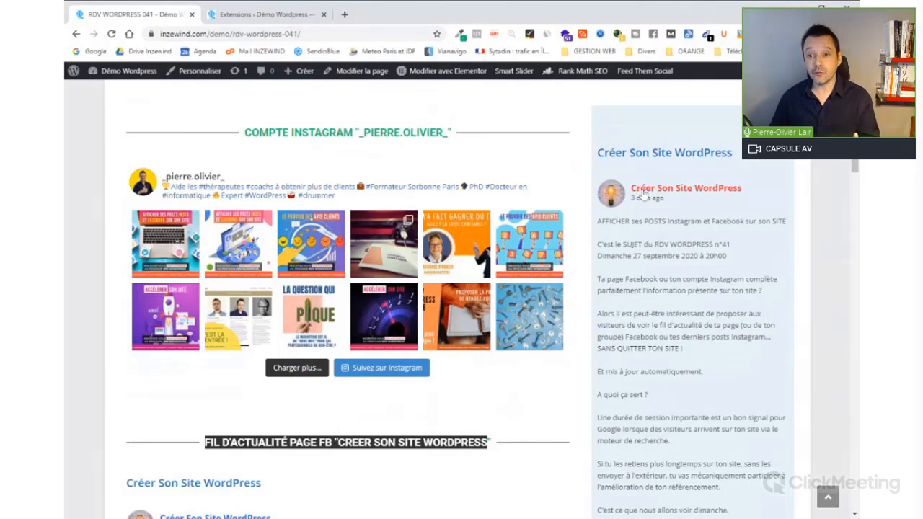
pyautogui.scroll(-3, 643, 191)
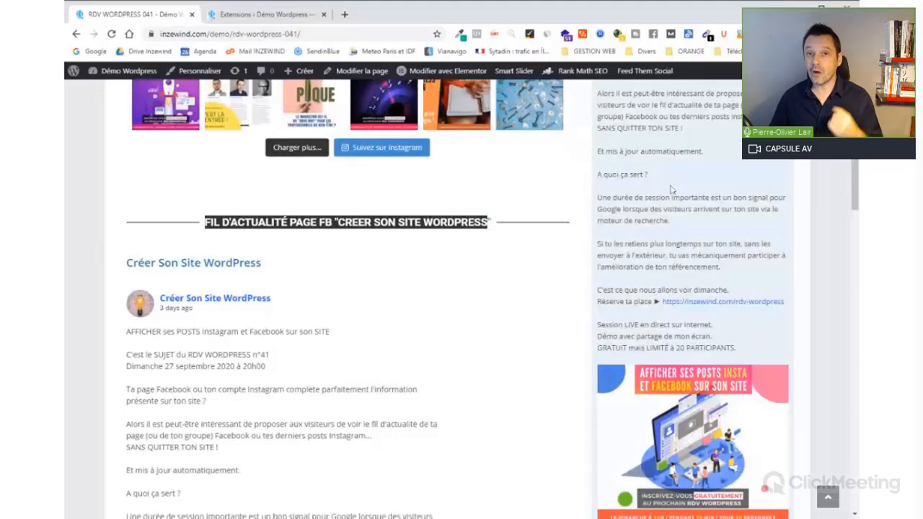
pyautogui.scroll(-6, 632, 274)
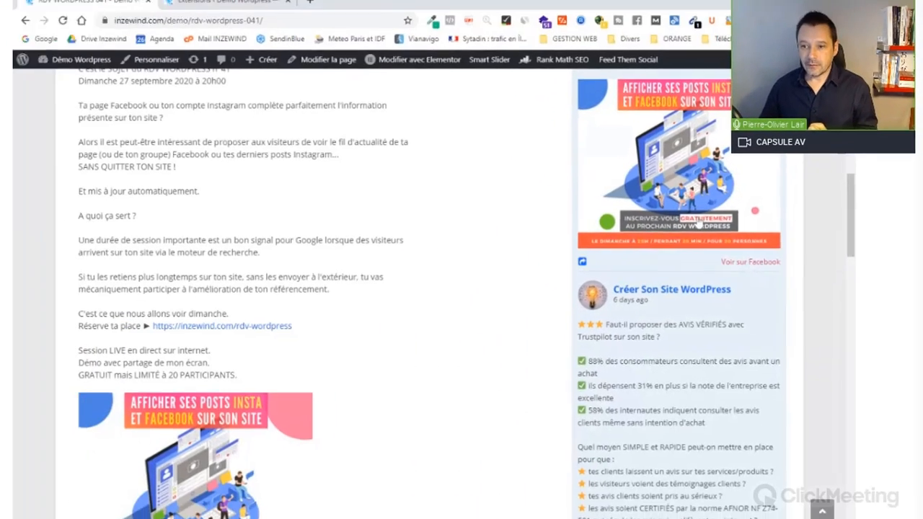
pyautogui.scroll(-10, 712, 226)
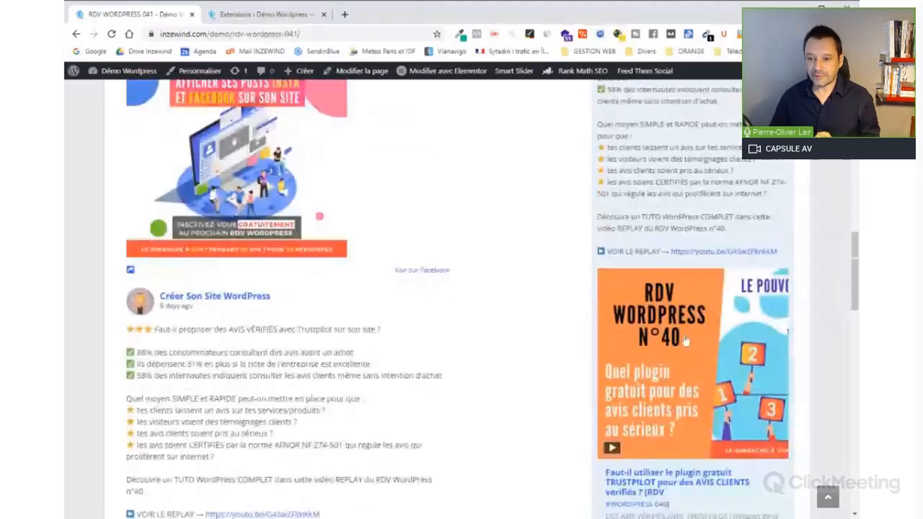
pyautogui.scroll(-2, 690, 310)
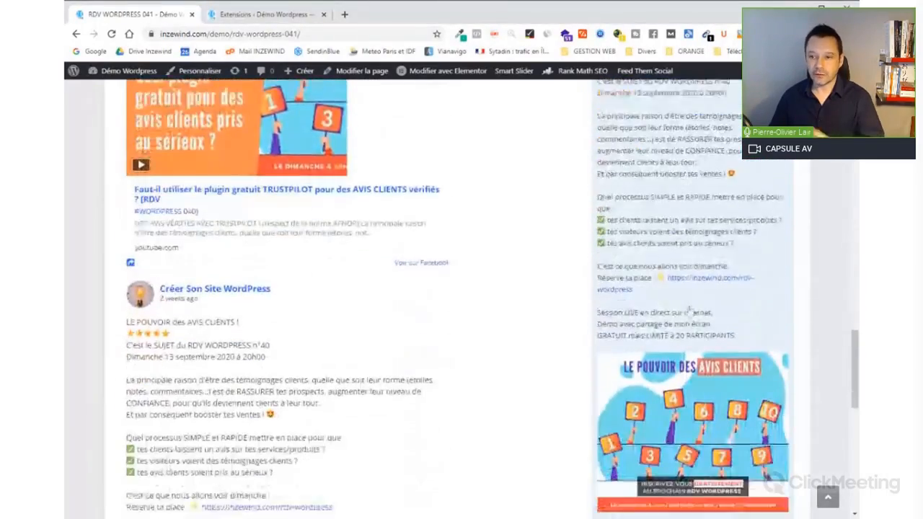
pyautogui.scroll(5, 462, 303)
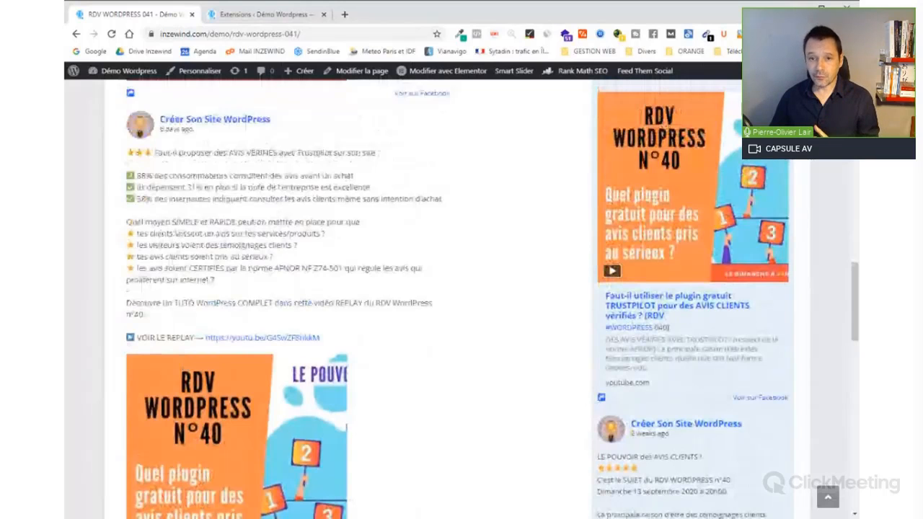
pyautogui.scroll(-7, 462, 303)
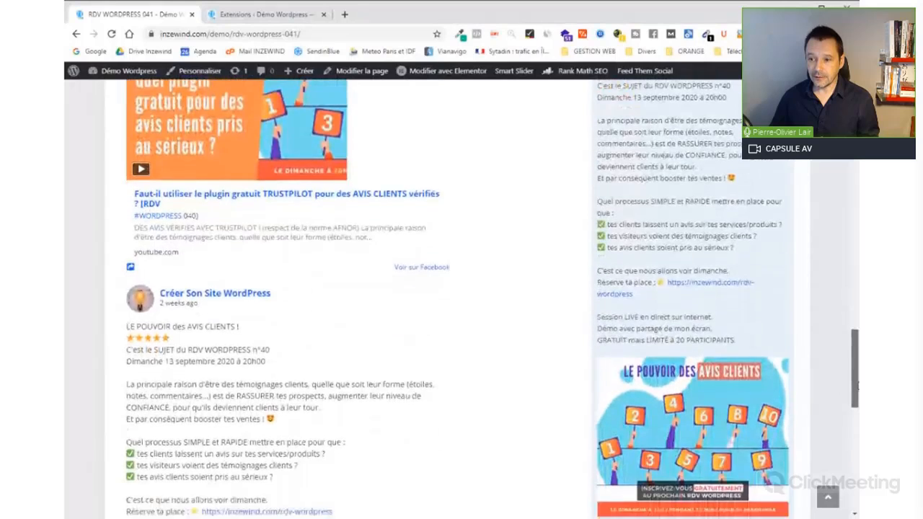
pyautogui.scroll(-1, 855, 399)
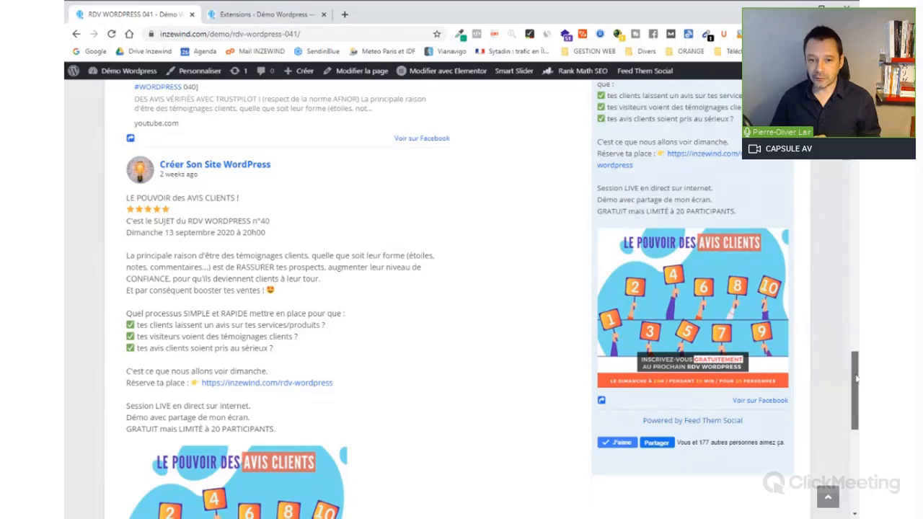
# Examine the Instagram feed in the page footer and compare it with the one at the start of the page
pyautogui.moveTo(856, 379); pyautogui.dragTo(858, 461)
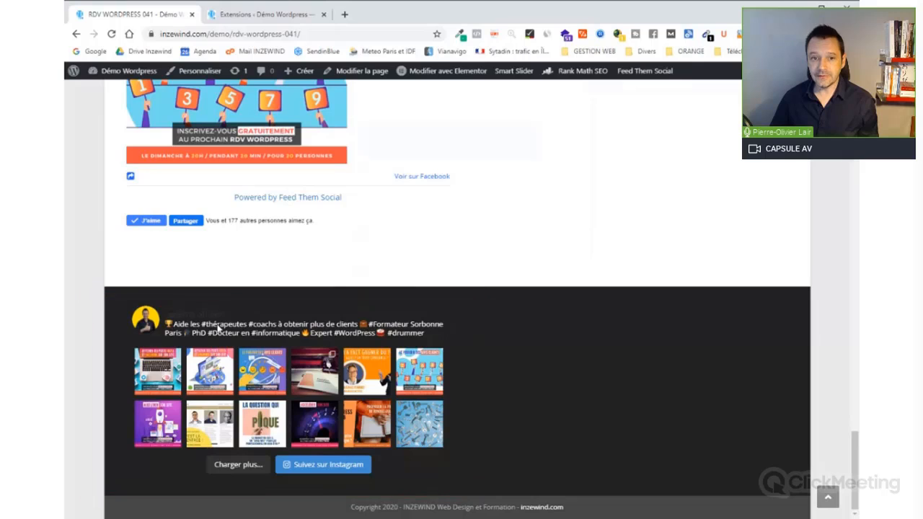
pyautogui.moveTo(855, 450); pyautogui.dragTo(853, 133)
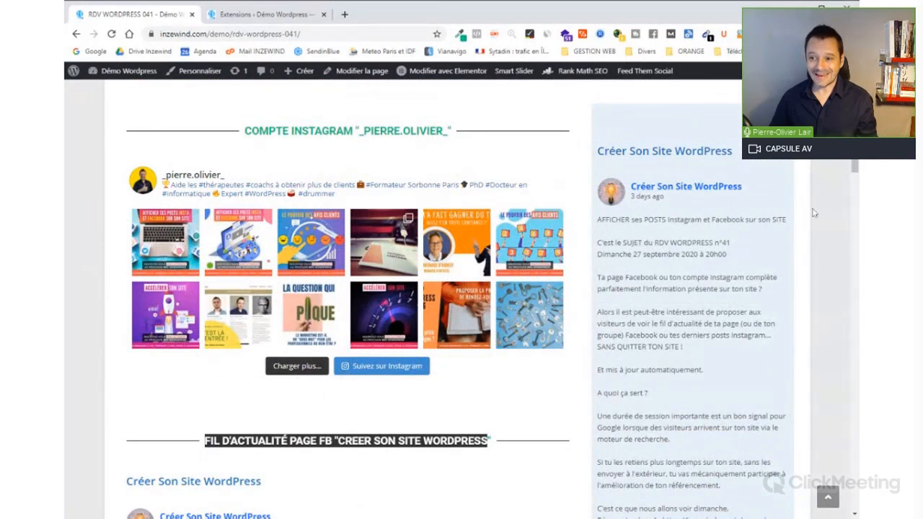
pyautogui.moveTo(855, 147); pyautogui.dragTo(855, 485)
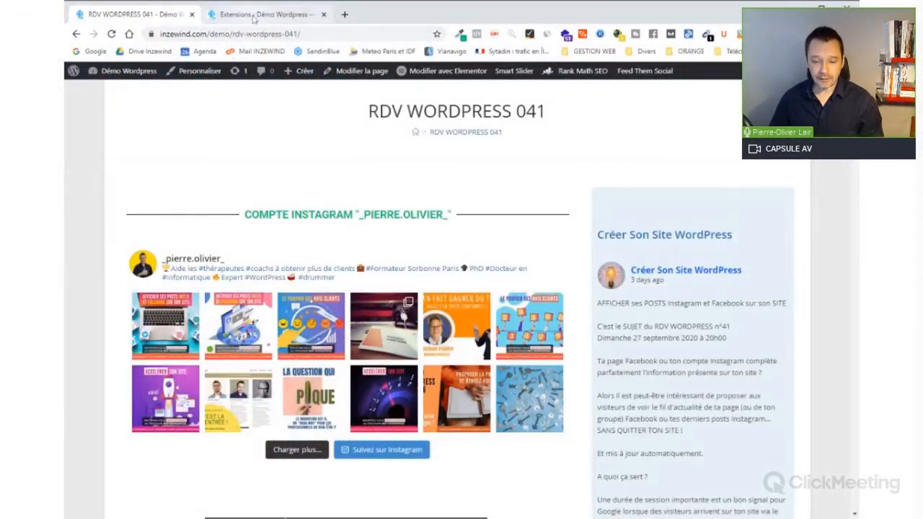
# Open the Smash Balloon Instagram Feed plugin's settings from the installed extensions list and review its Configure options
pyautogui.click(254, 16)
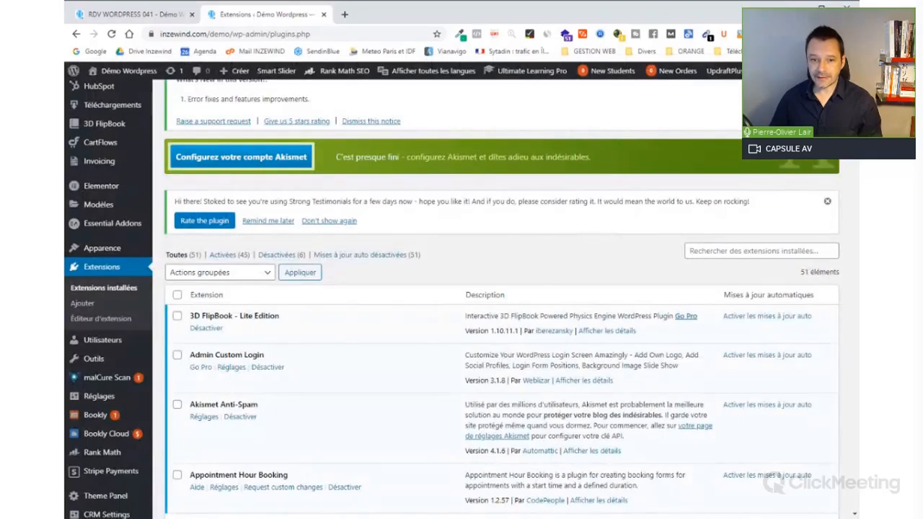
pyautogui.scroll(-20, 845, 432)
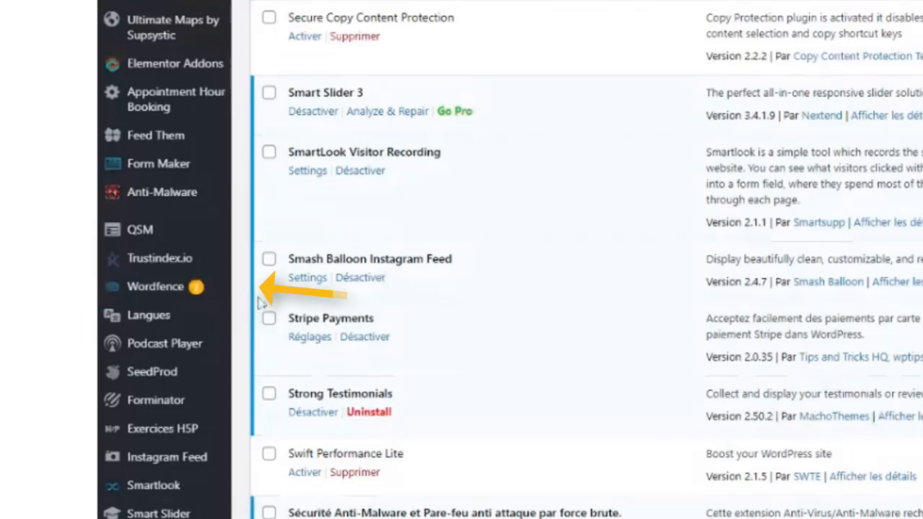
pyautogui.click(308, 280)
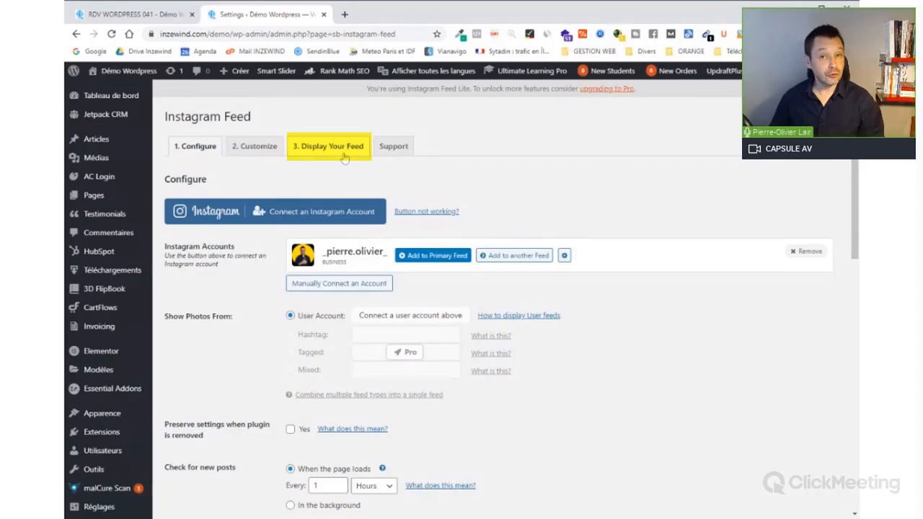
pyautogui.scroll(-1, 313, 169)
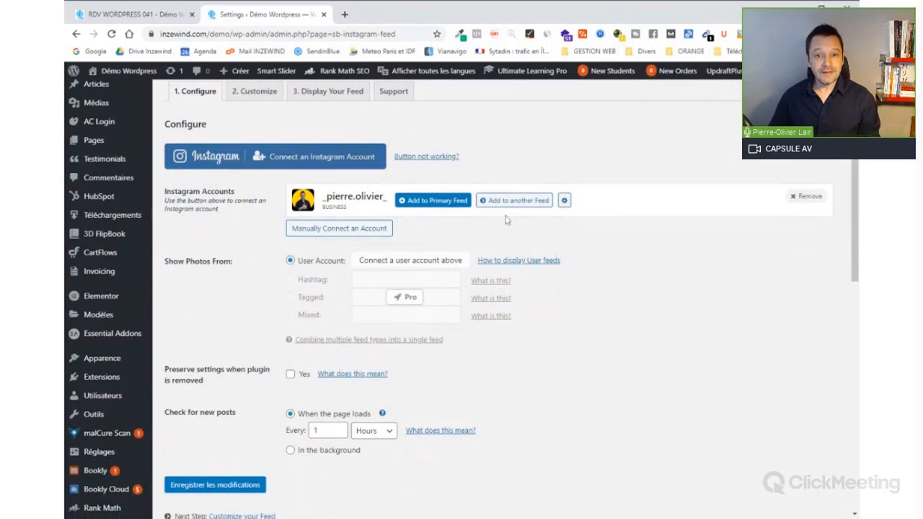
pyautogui.scroll(1, 597, 325)
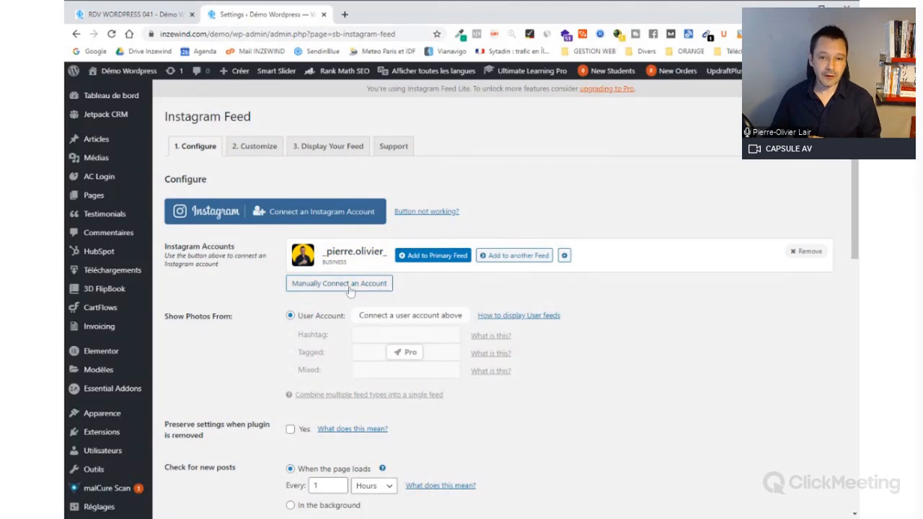
# Examine the connected Instagram account and the Show Photos From choices, including the options reserved for the Pro version
pyautogui.scroll(-1, 315, 285)
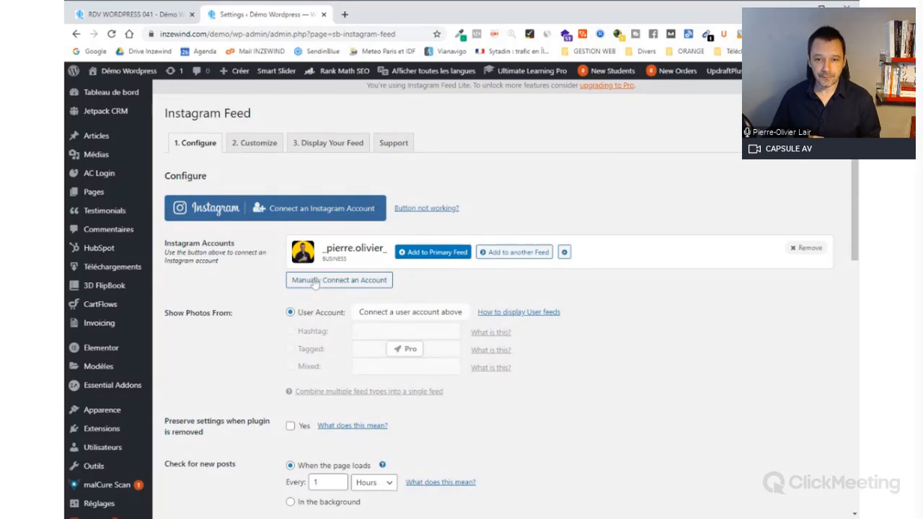
pyautogui.scroll(-3, 314, 284)
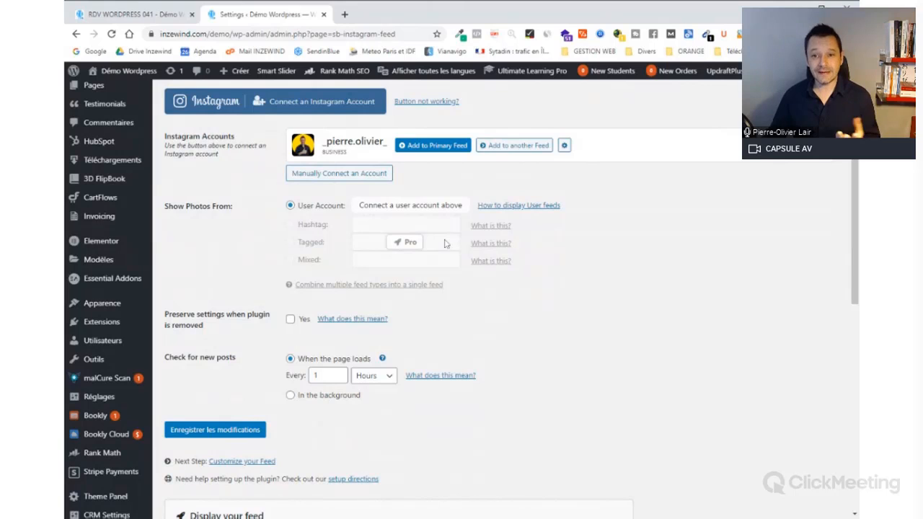
pyautogui.scroll(2, 433, 245)
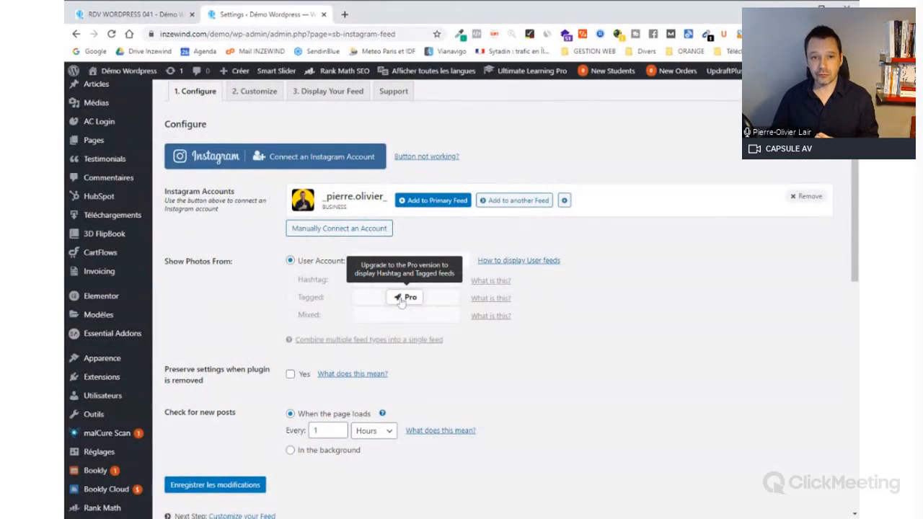
pyautogui.scroll(1, 400, 302)
pyautogui.scroll(1, 401, 304)
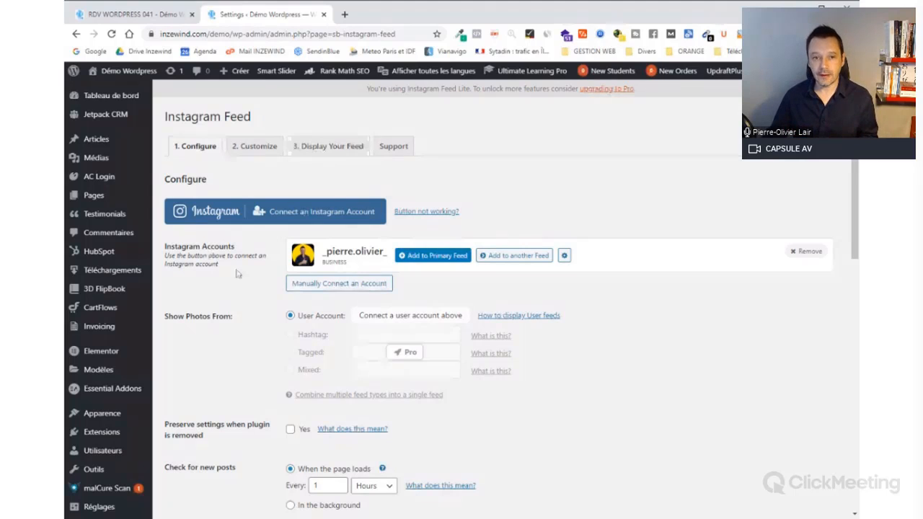
# Review the interval and time unit for checking new posts when the page loads, and save the Configure settings
pyautogui.scroll(-3, 259, 281)
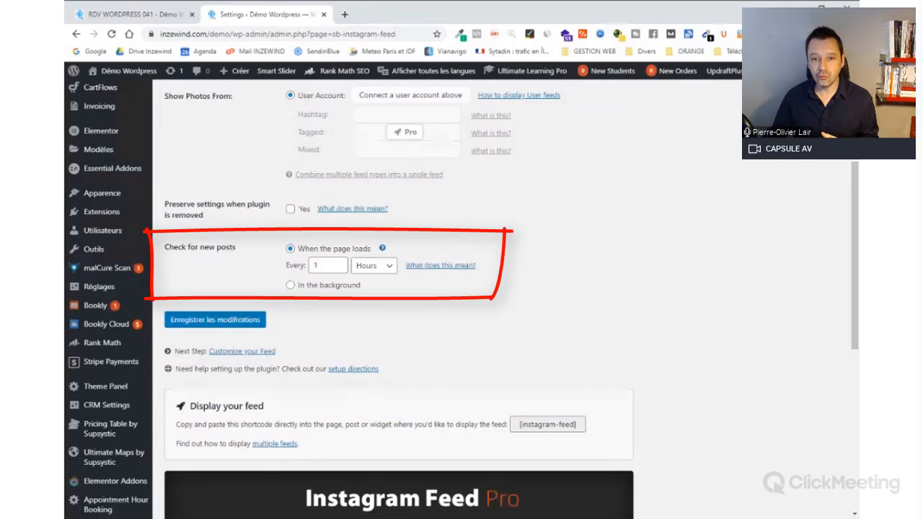
pyautogui.click(375, 274)
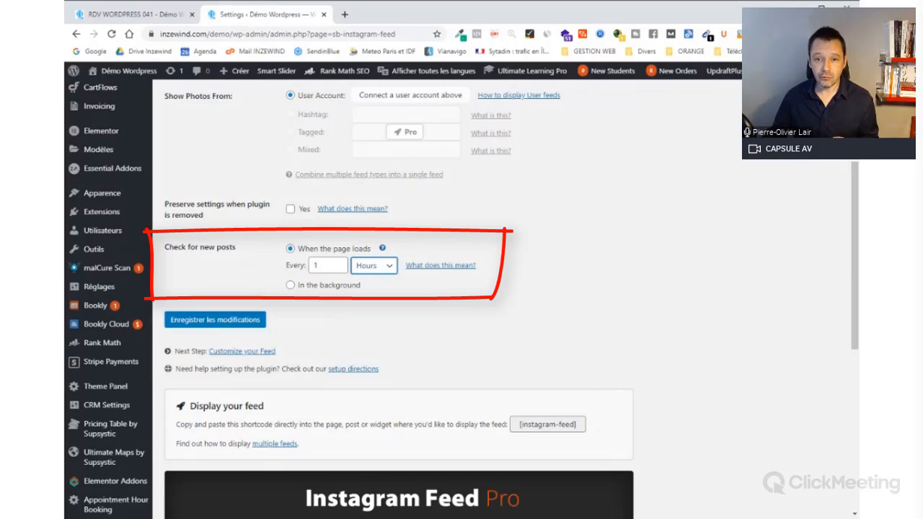
pyautogui.doubleClick(320, 265)
pyautogui.click(371, 271)
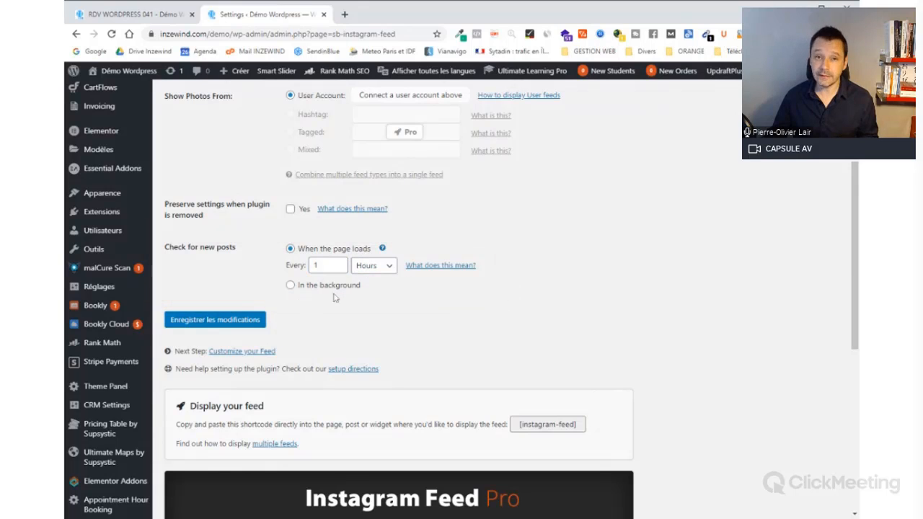
pyautogui.scroll(1, 379, 355)
pyautogui.click(221, 378)
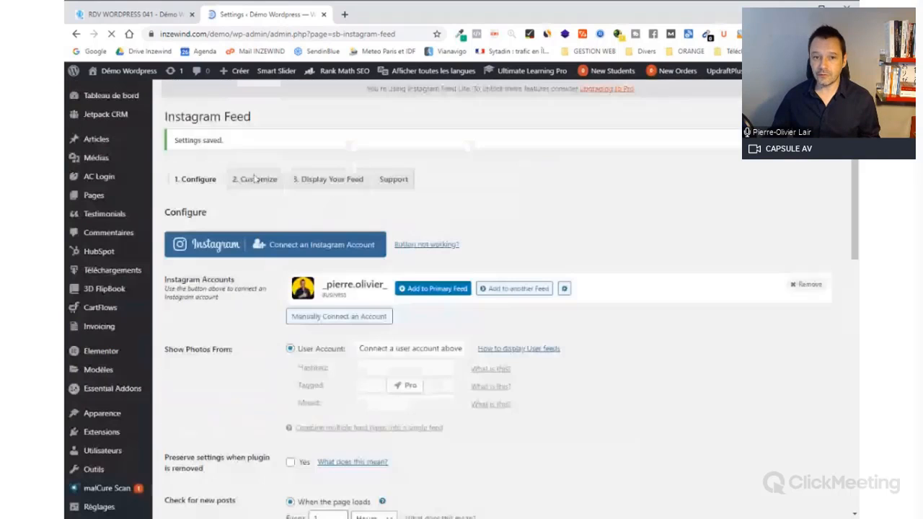
# Open the feed's Customize settings and compare the layout type, number of photos and columns with the Instagram feed on the RDV WORDPRESS 041 page
pyautogui.click(254, 179)
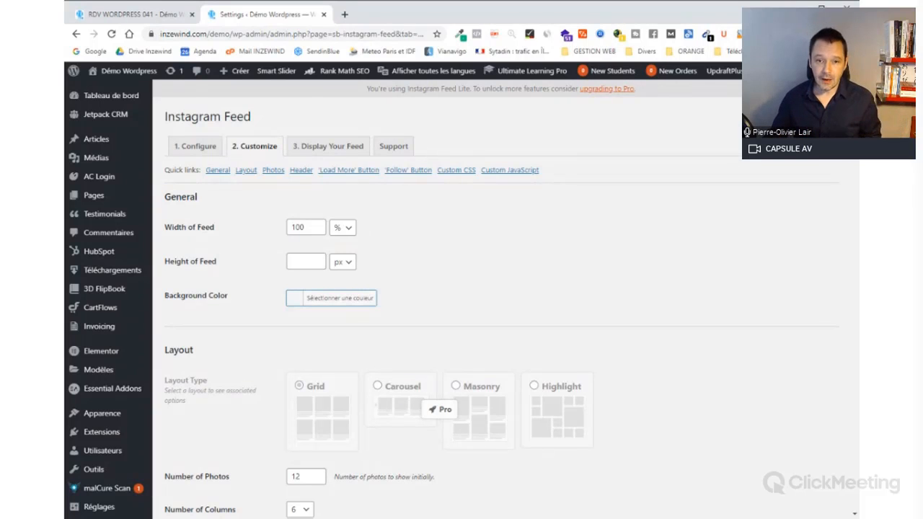
pyautogui.scroll(-3, 299, 304)
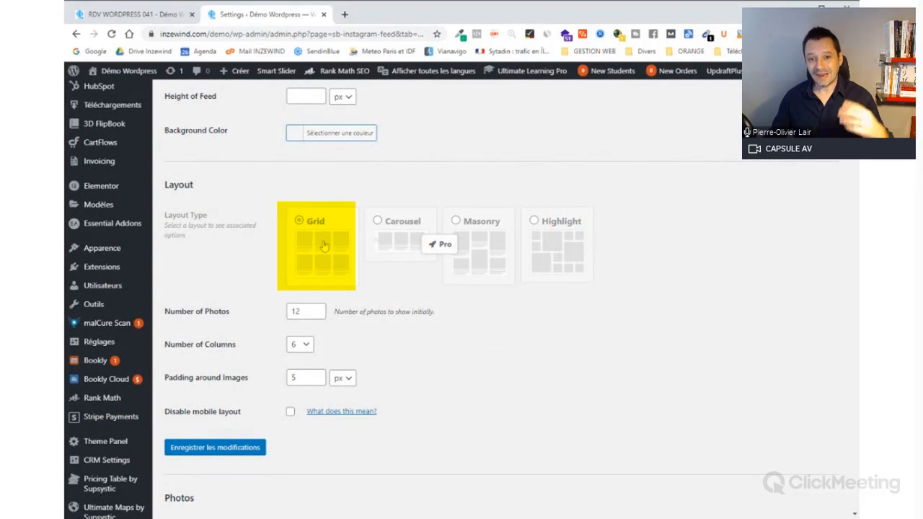
pyautogui.scroll(-1, 325, 245)
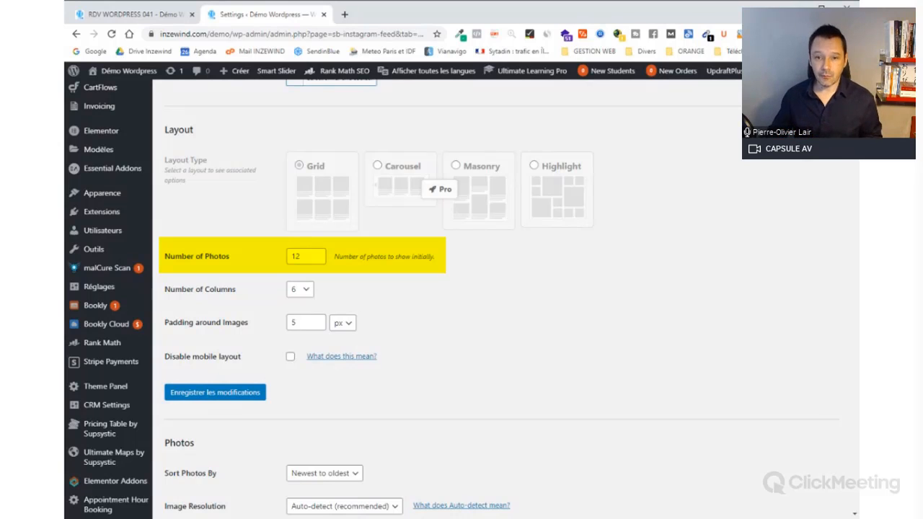
pyautogui.moveTo(302, 256); pyautogui.dragTo(269, 258)
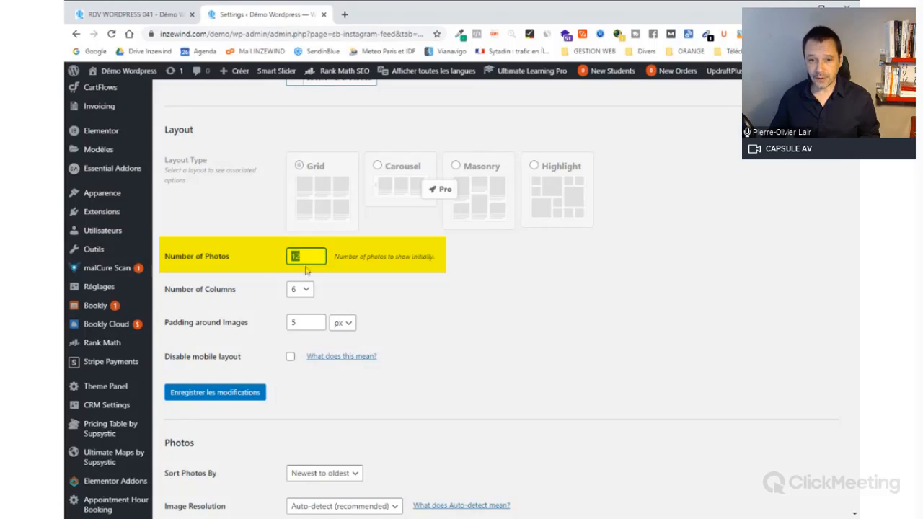
pyautogui.click(369, 289)
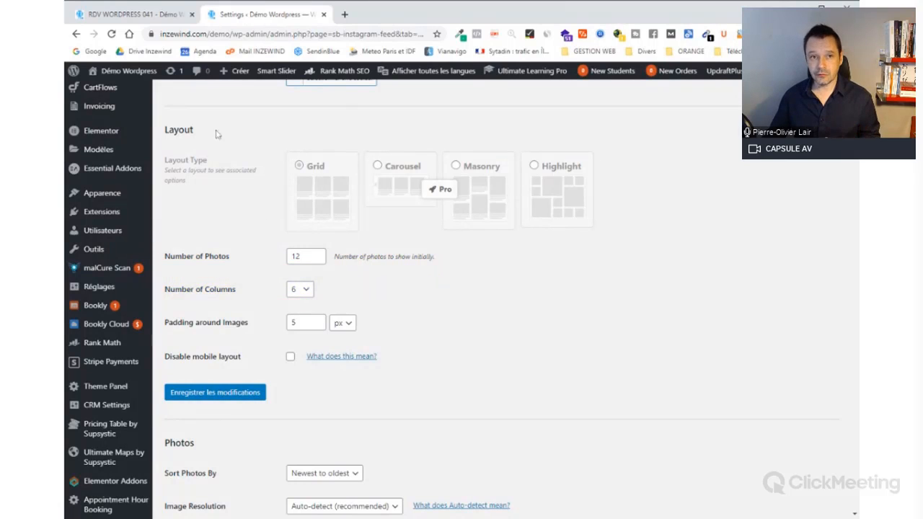
pyautogui.click(147, 16)
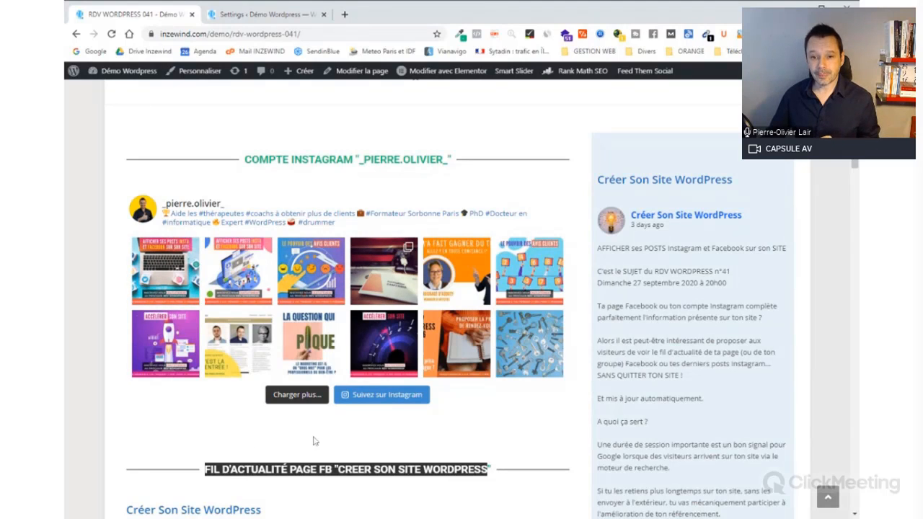
pyautogui.click(254, 14)
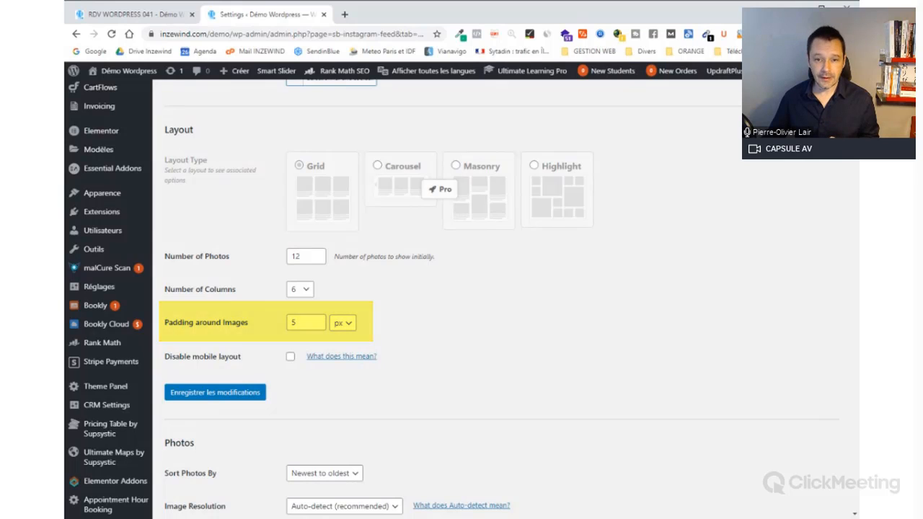
# Set the padding around images to 0 px, compare with the feed on the published page, and save the changes
pyautogui.doubleClick(291, 323)
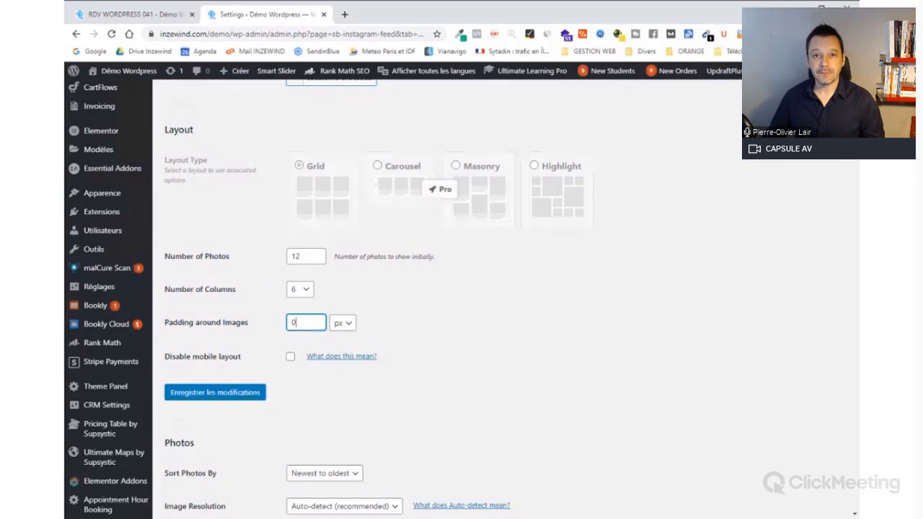
pyautogui.click(116, 18)
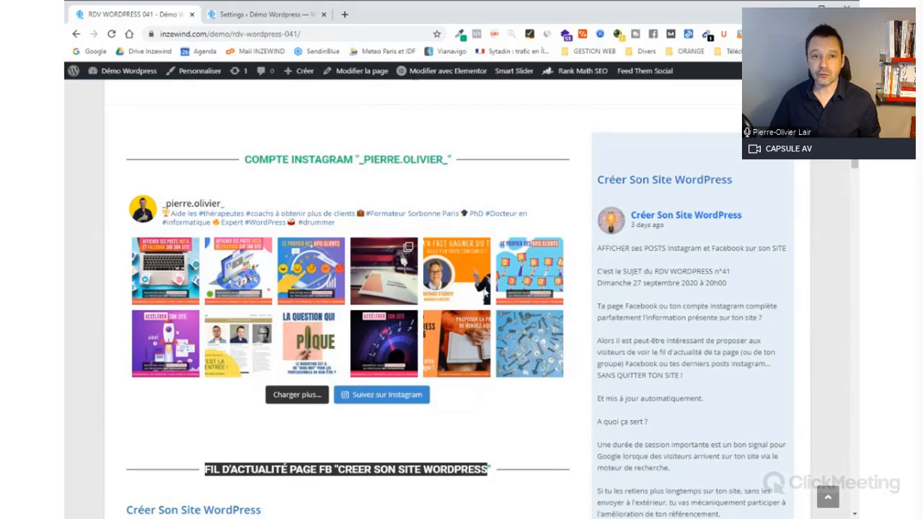
pyautogui.click(266, 23)
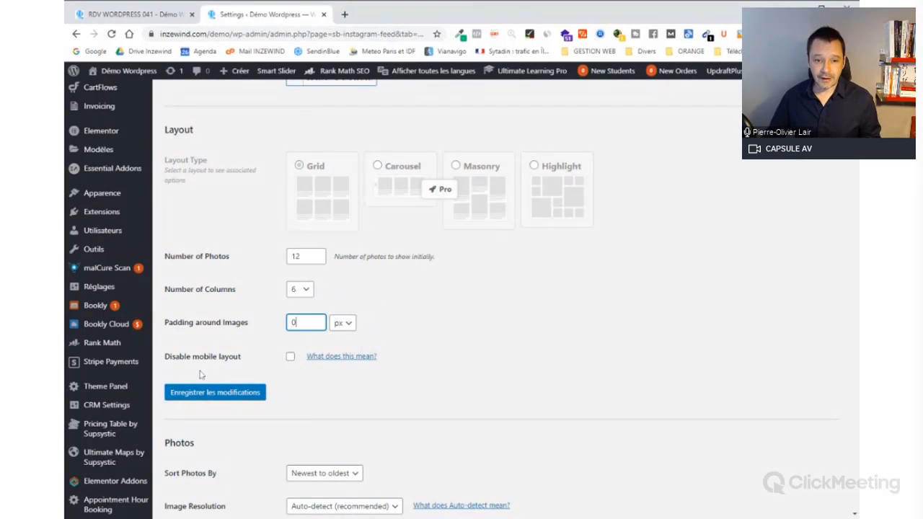
pyautogui.click(203, 395)
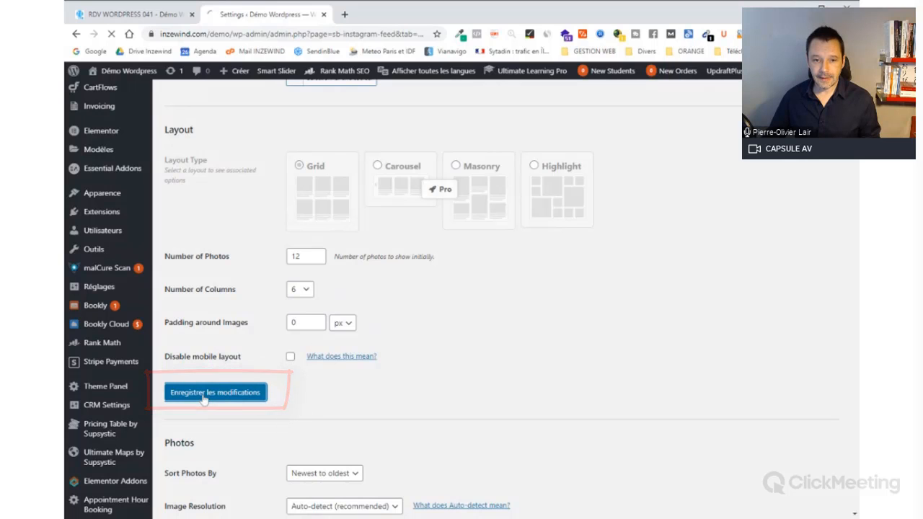
# Review the Photos and Header options of the feed and compare the bio text setting with the header shown on the published page
pyautogui.scroll(-4, 269, 274)
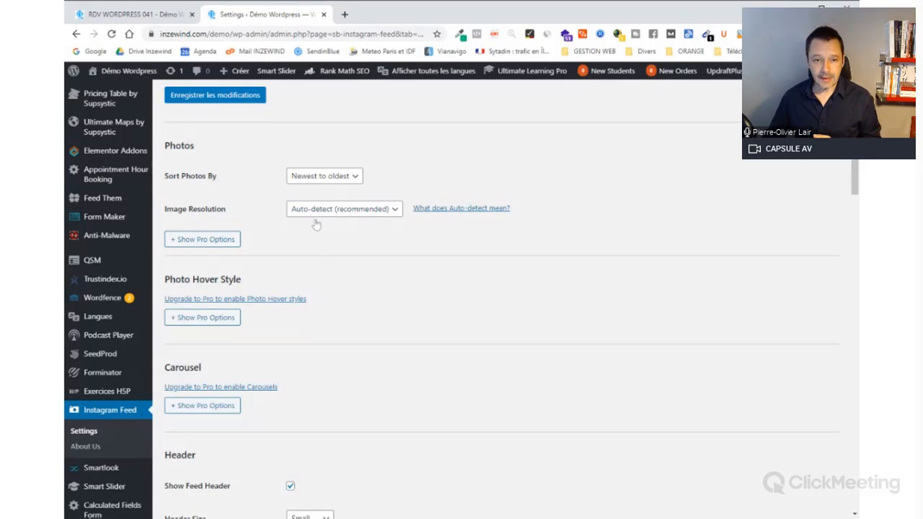
pyautogui.scroll(-1, 316, 225)
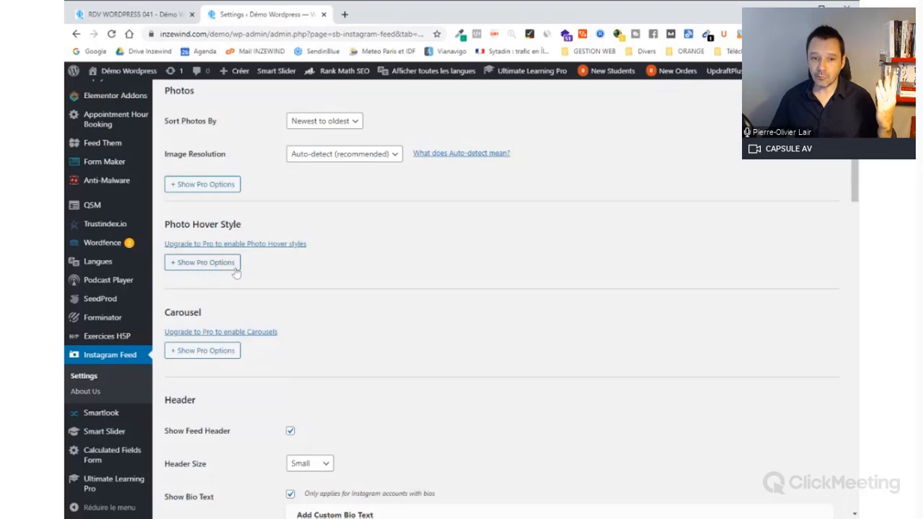
pyautogui.scroll(-2, 261, 270)
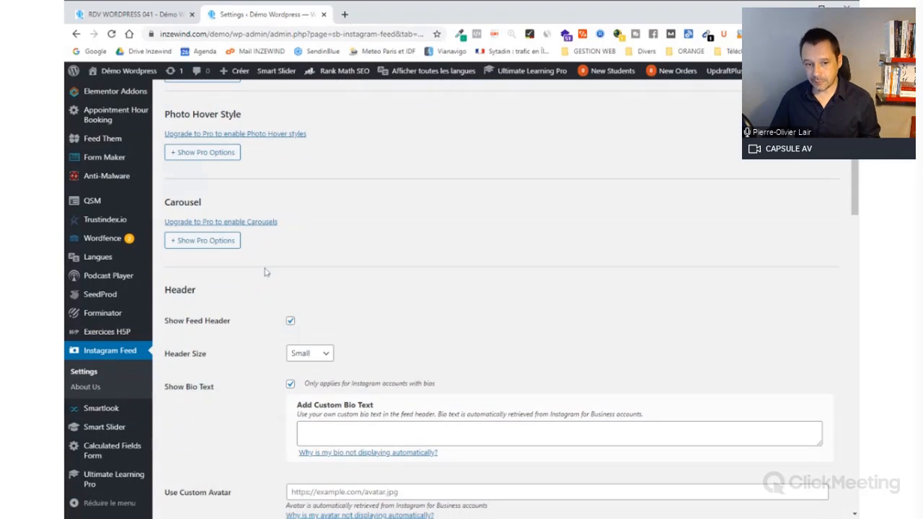
pyautogui.scroll(-3, 264, 270)
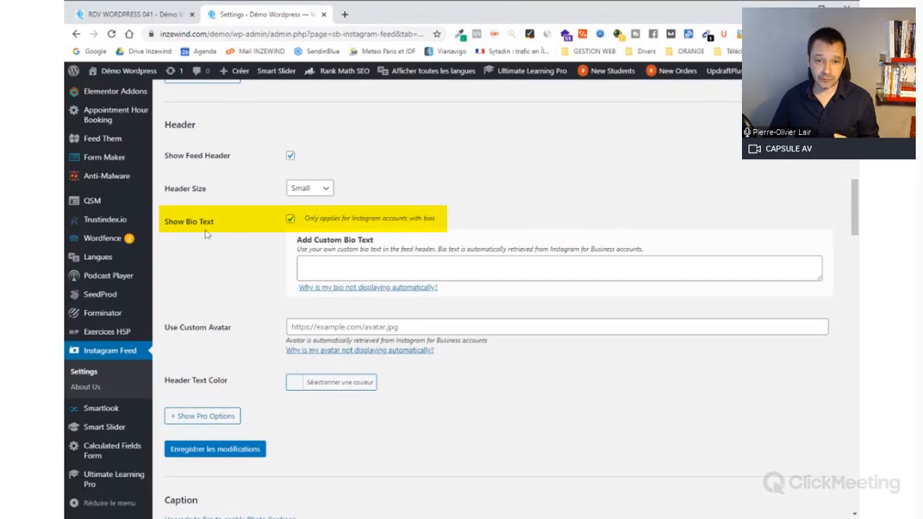
pyautogui.click(109, 15)
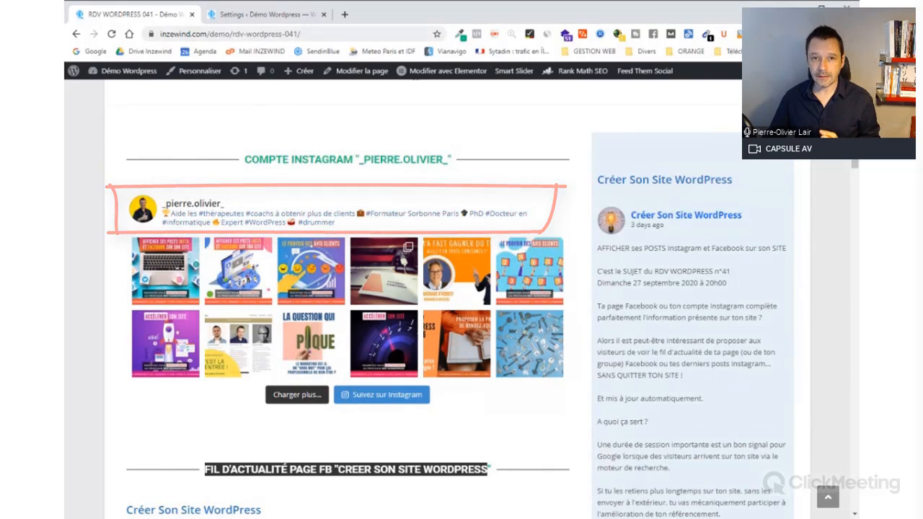
pyautogui.click(263, 14)
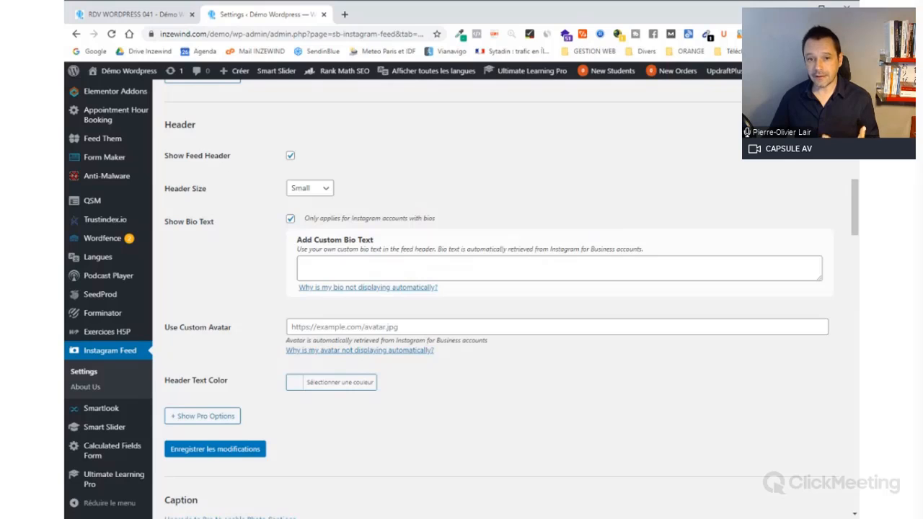
# Review the remaining Customize options, from the header text color through the Load More and Follow buttons, and save the settings
pyautogui.scroll(-1, 501, 299)
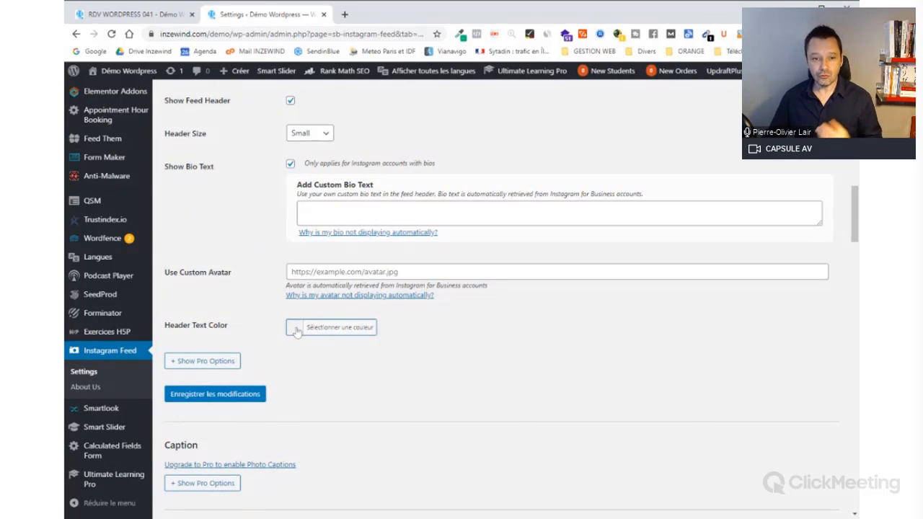
pyautogui.scroll(-3, 291, 336)
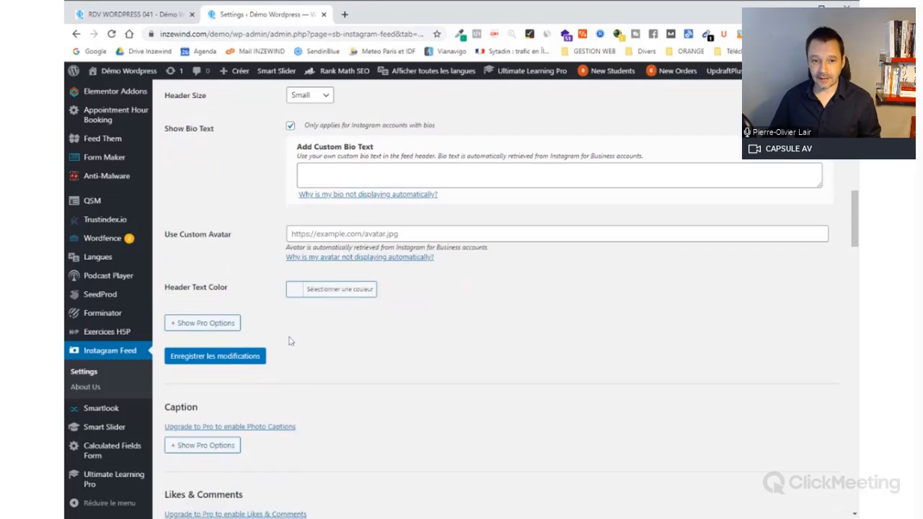
pyautogui.scroll(-3, 289, 339)
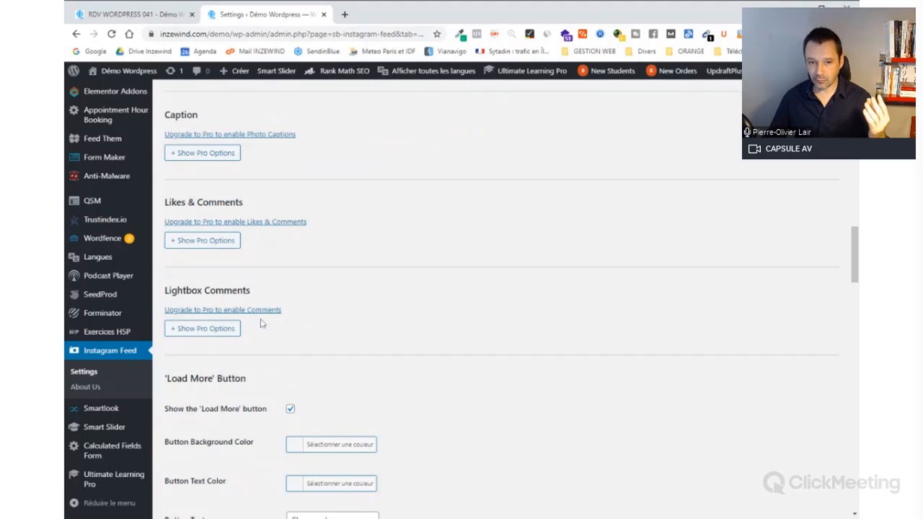
pyautogui.scroll(-4, 263, 321)
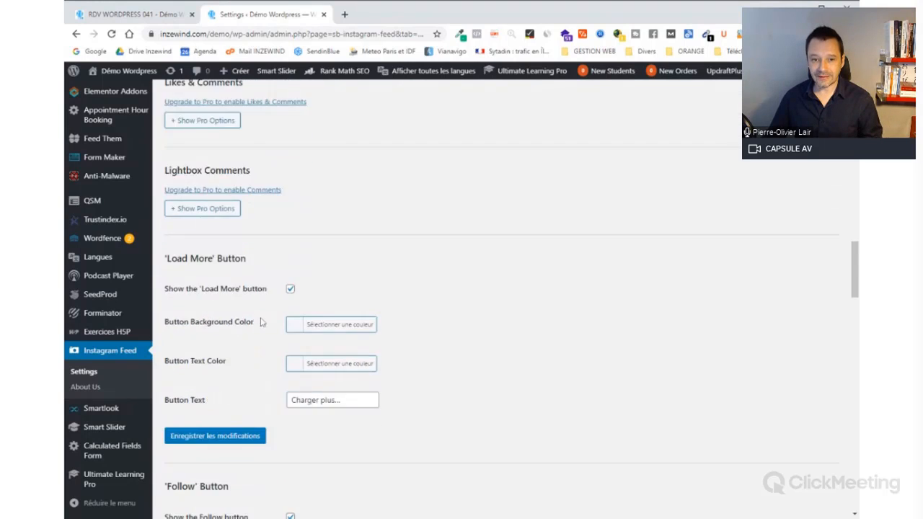
pyautogui.scroll(-15, 262, 320)
pyautogui.click(212, 225)
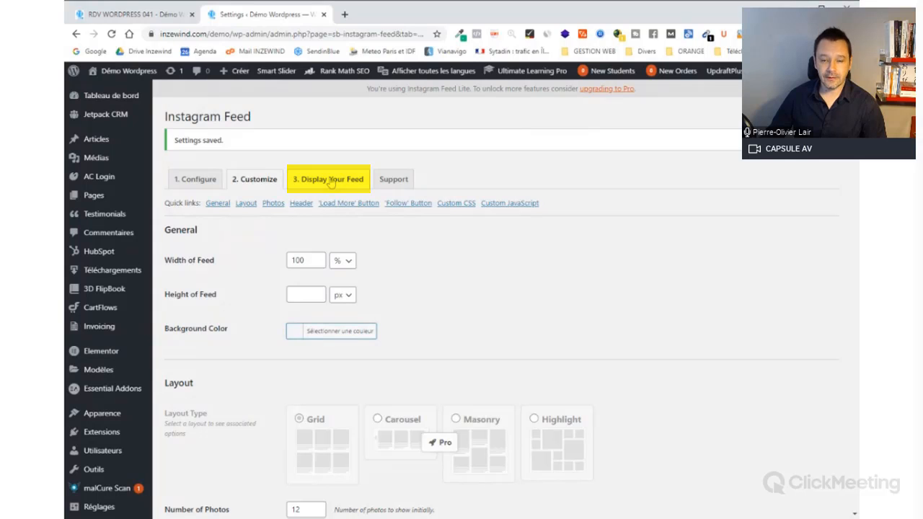
# Open the Display Your Feed instructions and copy the [instagram-feed] shortcode from the Multiple Feeds examples
pyautogui.click(330, 180)
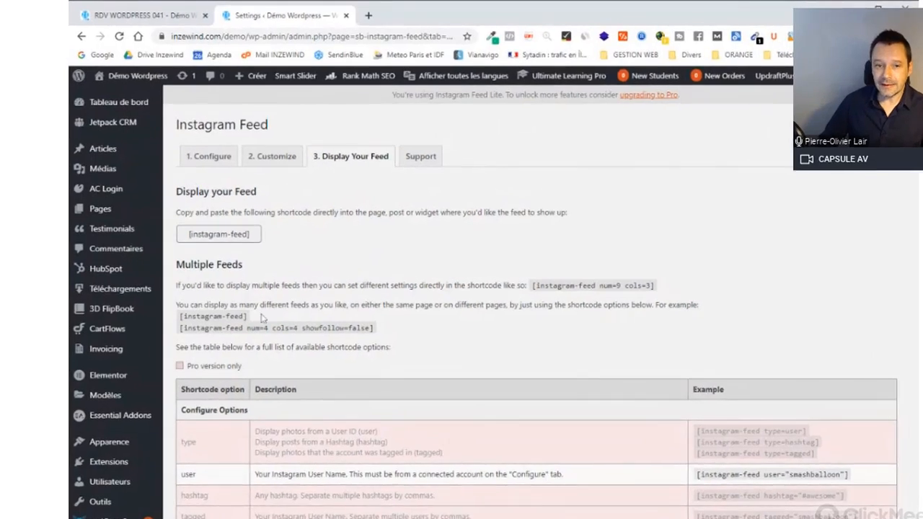
pyautogui.moveTo(249, 317); pyautogui.dragTo(180, 317)
pyautogui.hotkey('ctrl', 'c')
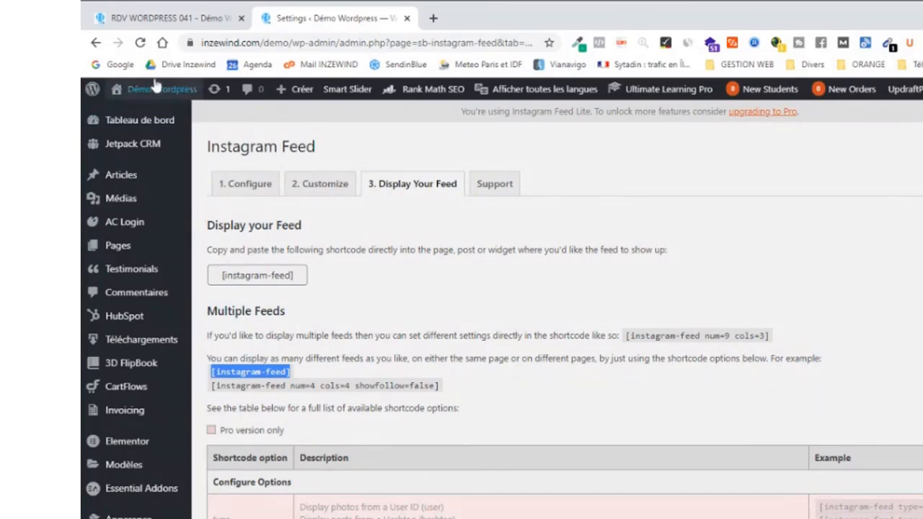
# Open the RDV WORDPRESS 041 page for editing in Elementor and look through its content below the Instagram feed heading
pyautogui.click(170, 18)
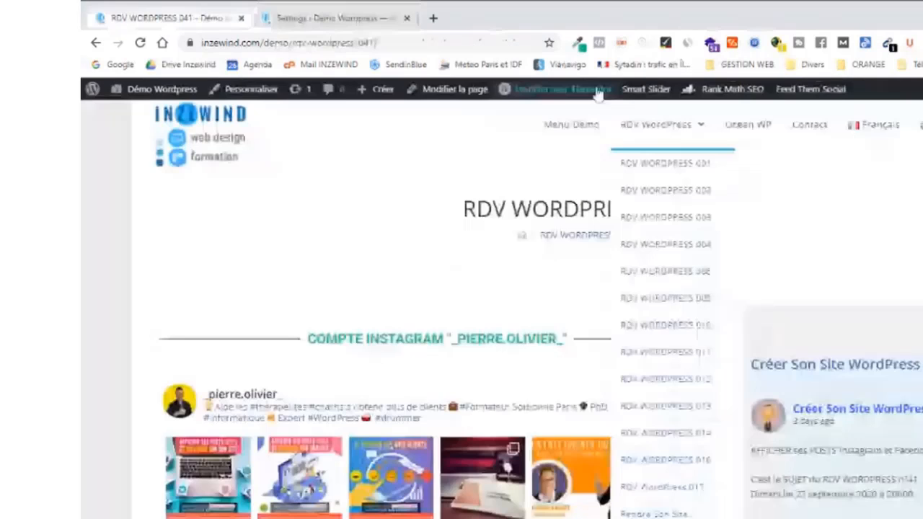
pyautogui.click(566, 91)
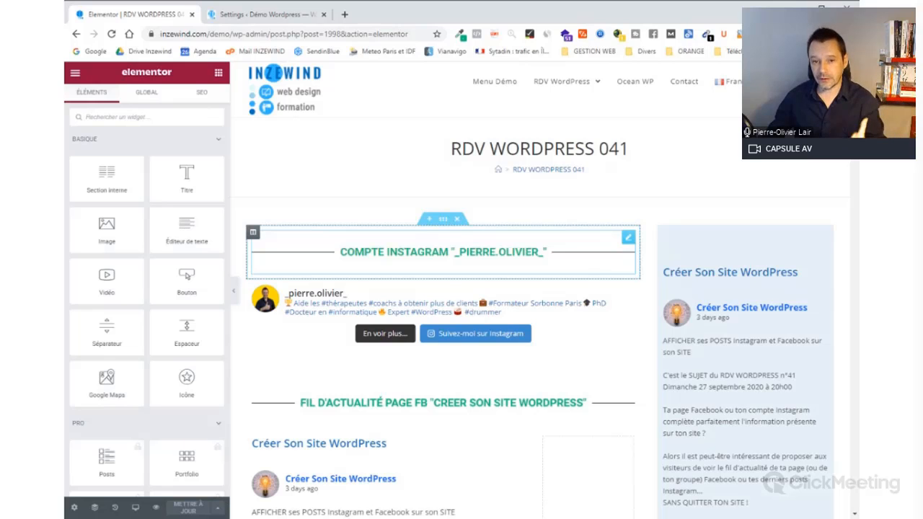
pyautogui.scroll(-1, 401, 268)
pyautogui.scroll(-10, 401, 268)
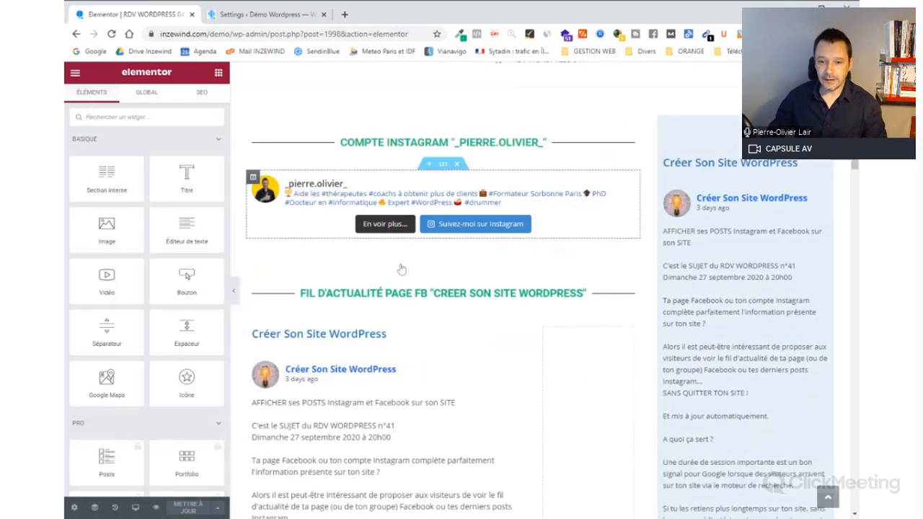
# Add a new single-column section at the end of the page content, below the Facebook page feed
pyautogui.scroll(-10, 401, 265)
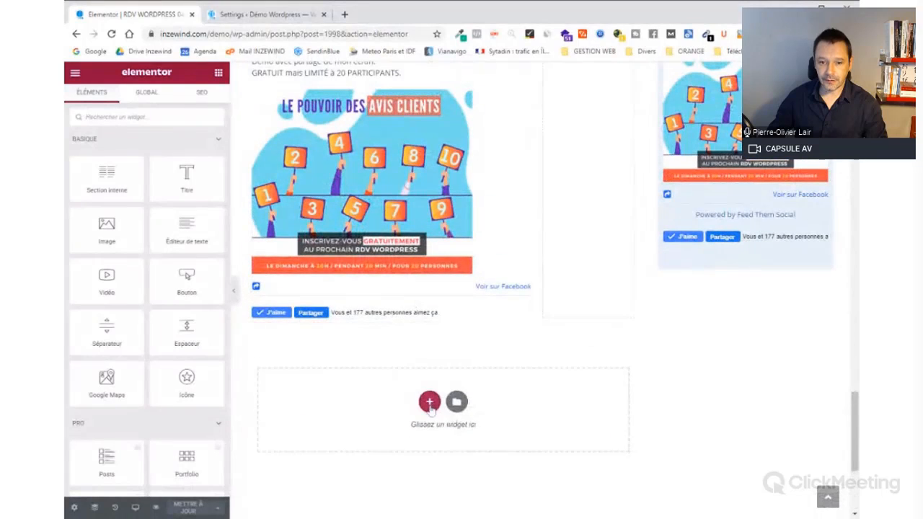
pyautogui.click(430, 401)
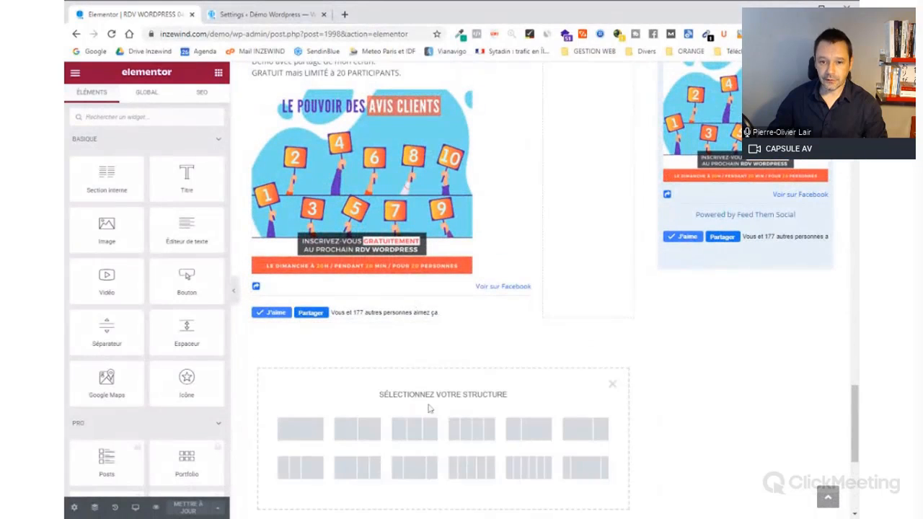
pyautogui.click(302, 431)
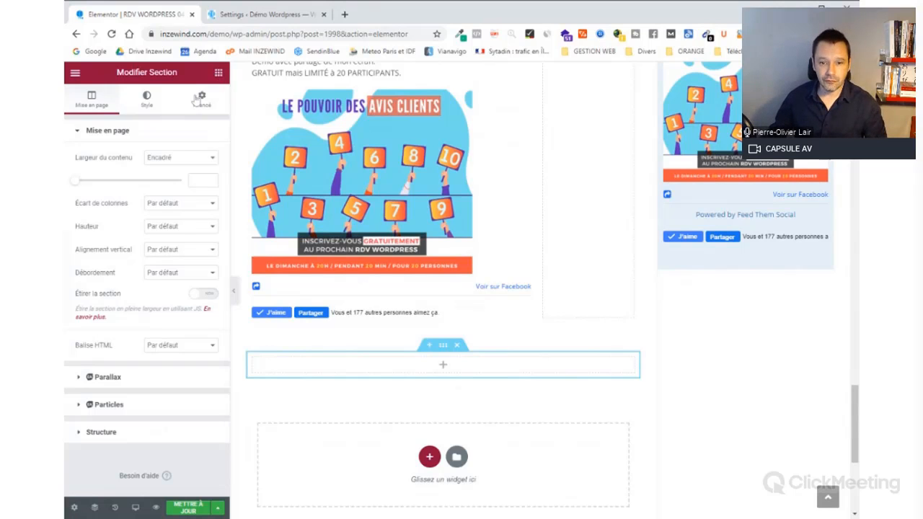
# Place a Code court widget in the new section and paste the copied Instagram feed shortcode into it
pyautogui.click(218, 72)
pyautogui.write('code')
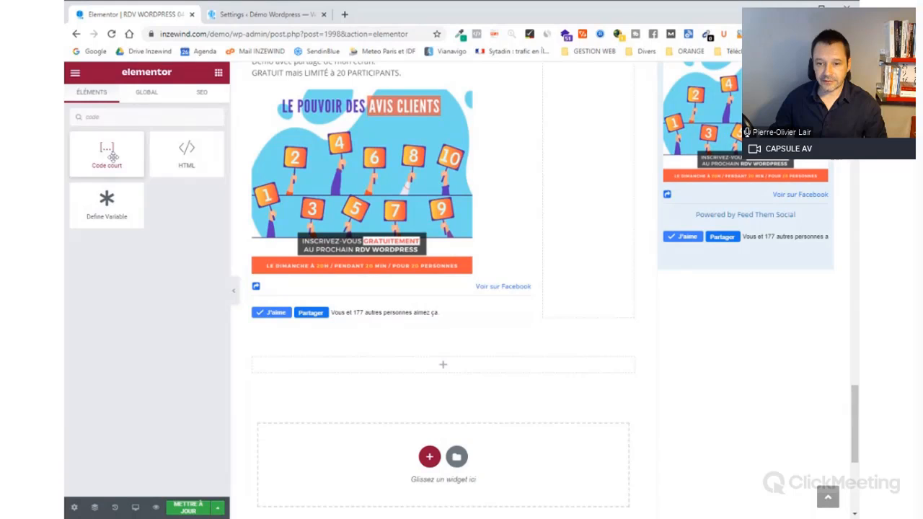
pyautogui.moveTo(112, 156); pyautogui.dragTo(443, 364)
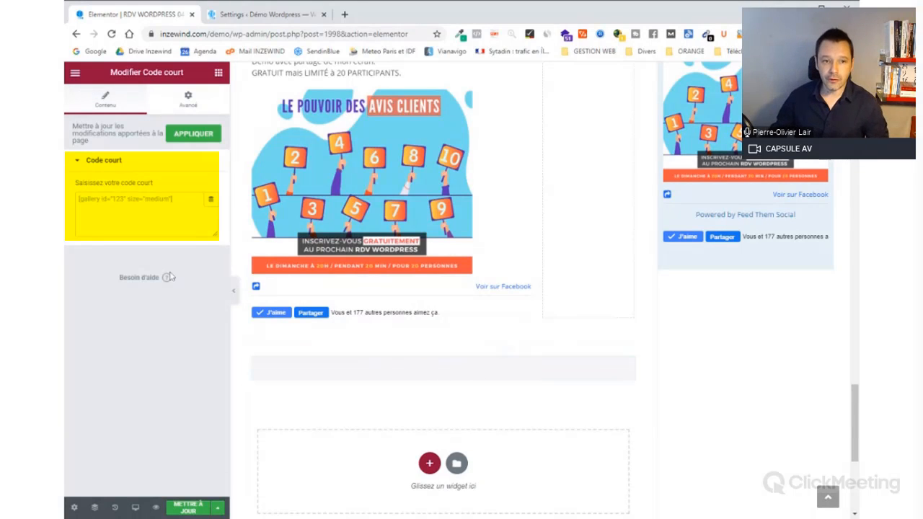
pyautogui.hotkey('ctrl', 'v')
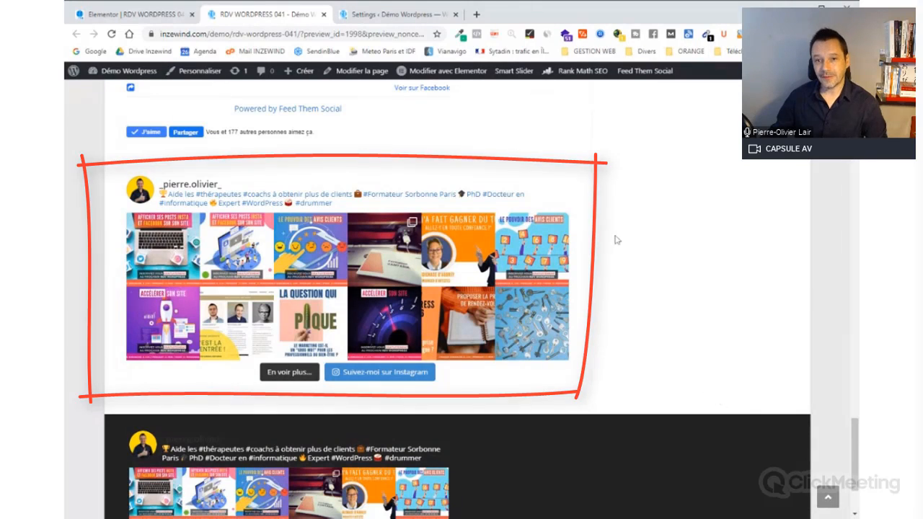
# Compare the newly embedded Instagram feed with the one under the Instagram heading on the page preview, and reload the preview
pyautogui.scroll(15, 558, 342)
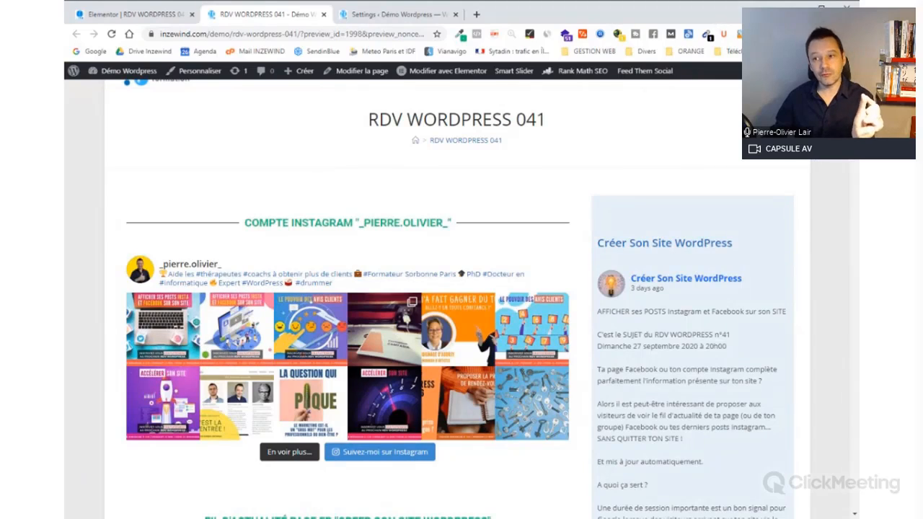
pyautogui.scroll(-15, 461, 299)
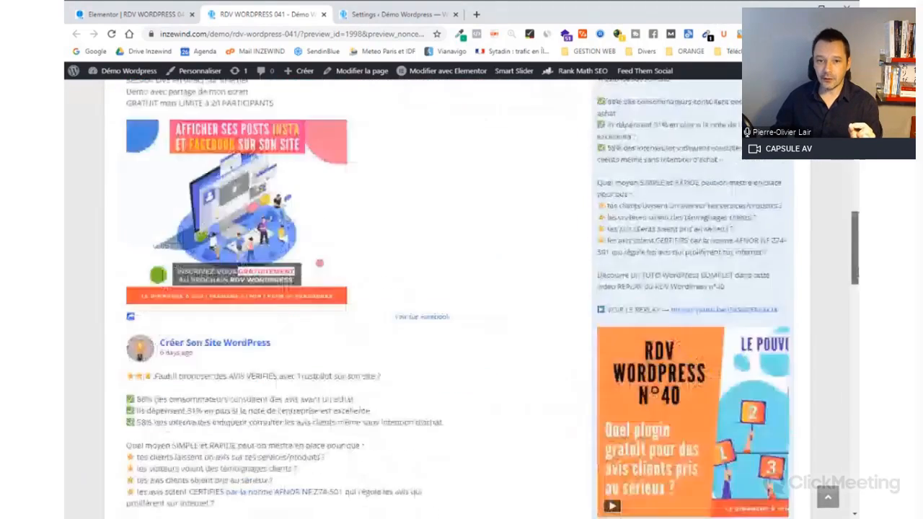
pyautogui.scroll(-10, 543, 201)
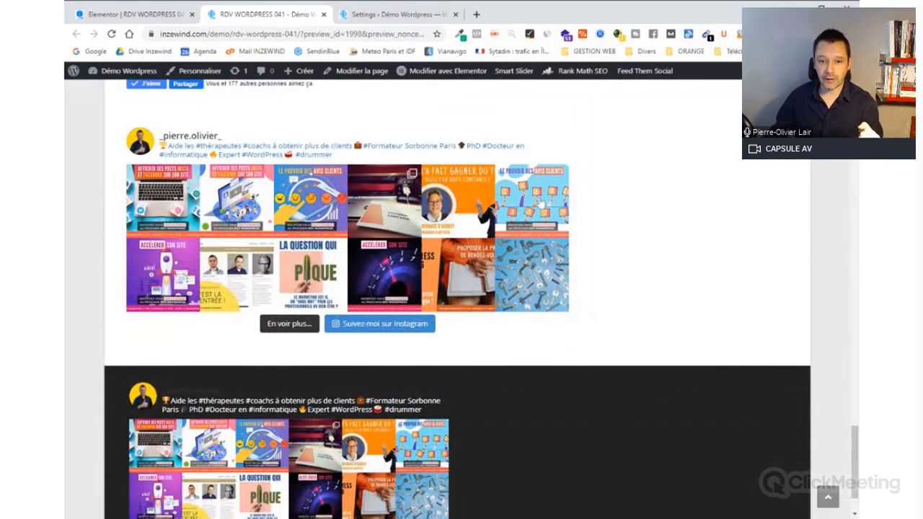
pyautogui.press('F5')
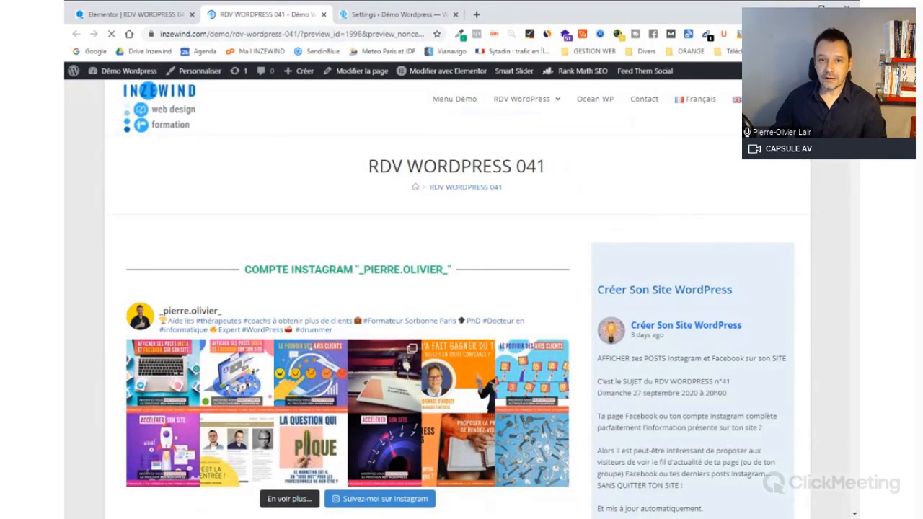
pyautogui.scroll(-3, 384, 363)
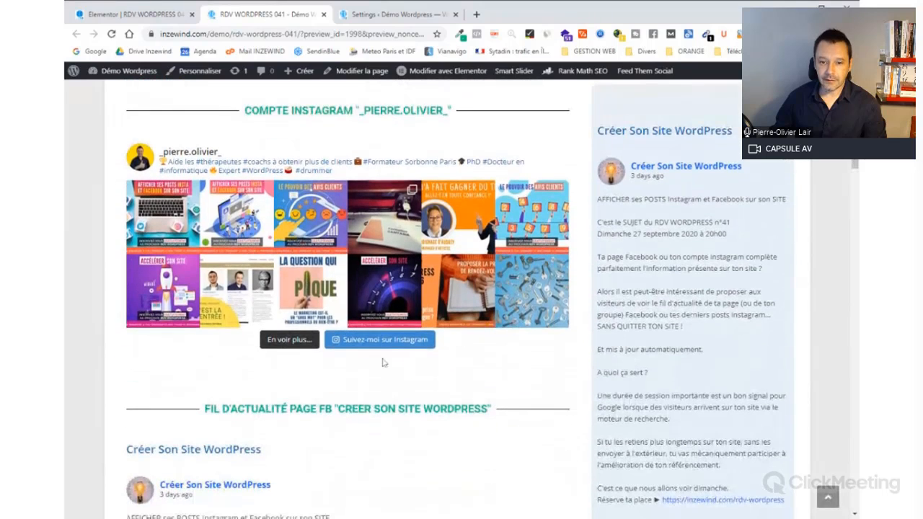
# Follow the feed's "Suivez-moi sur Instagram" link, look through the profile's publications, and close the profile page
pyautogui.click(374, 348)
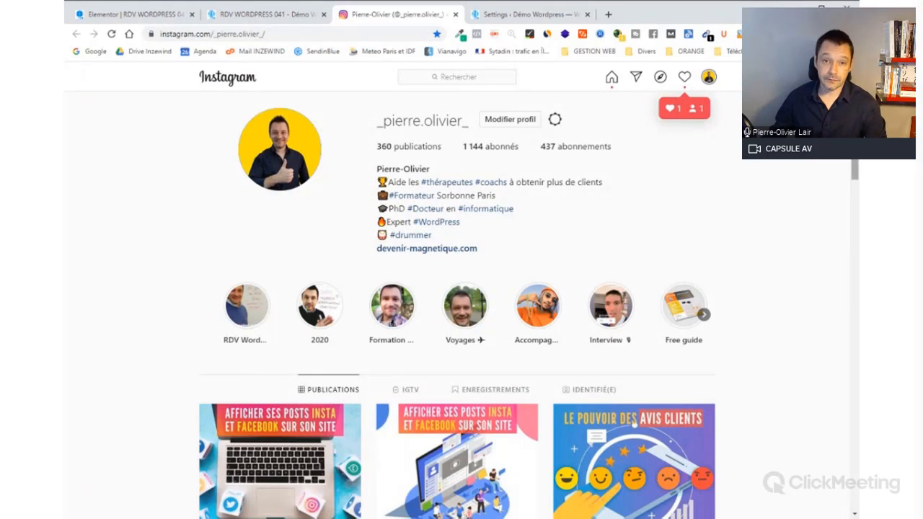
pyautogui.scroll(-2, 462, 303)
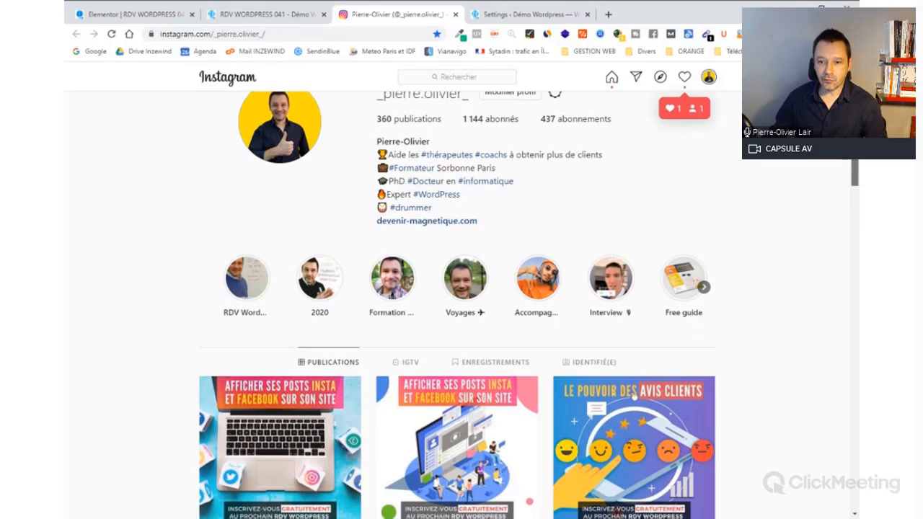
pyautogui.scroll(-3, 633, 268)
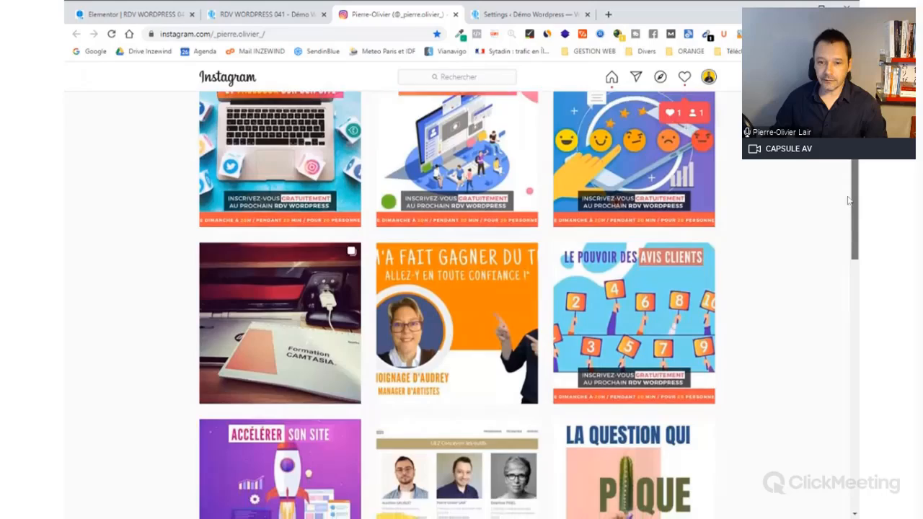
pyautogui.moveTo(848, 201); pyautogui.dragTo(853, 108)
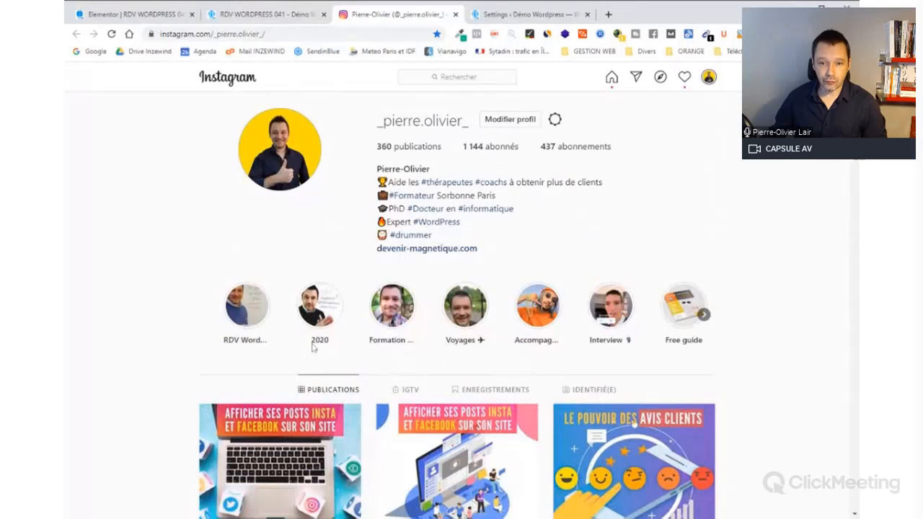
pyautogui.hotkey('ctrl', 'w')
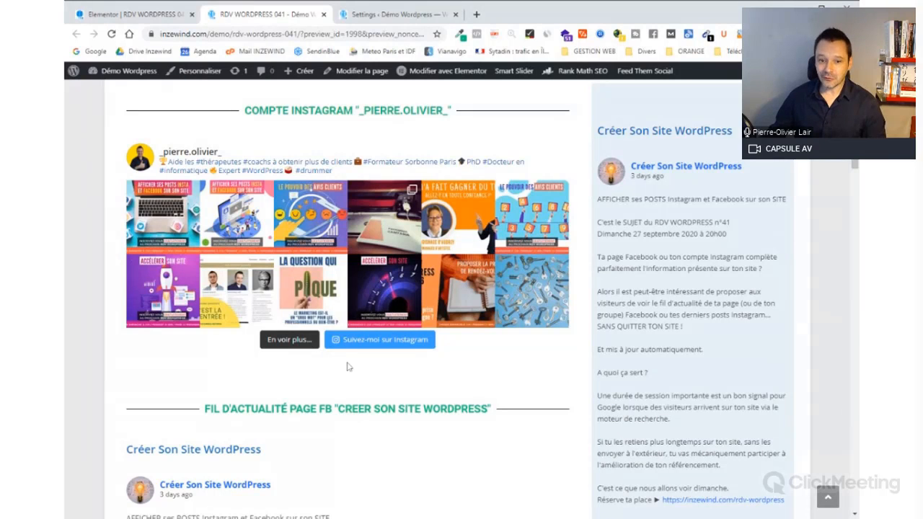
# Return to the Elementor editor from the preview and leave it for the WordPress editor
pyautogui.scroll(-1, 347, 367)
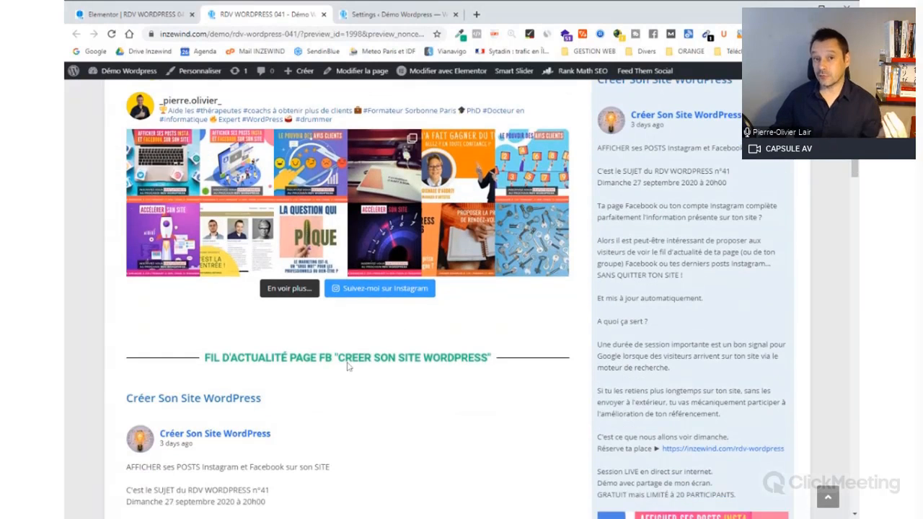
pyautogui.scroll(-1, 347, 367)
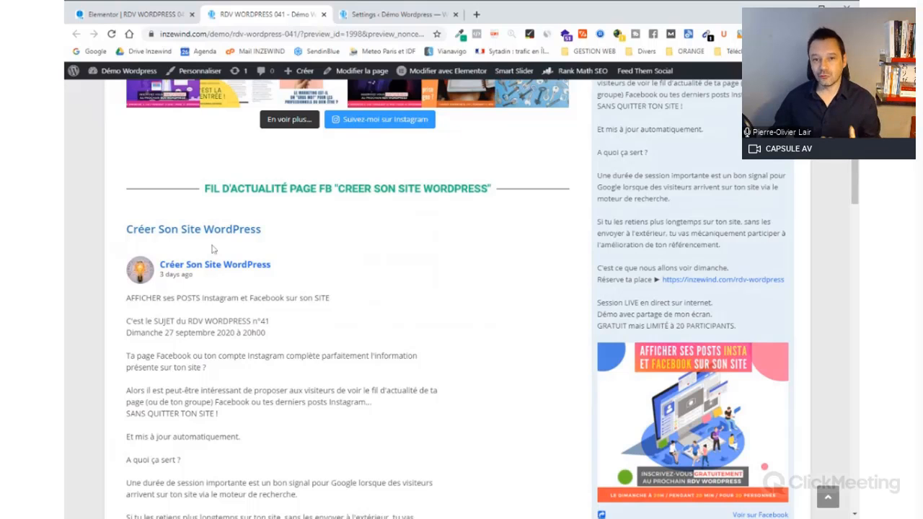
pyautogui.click(135, 14)
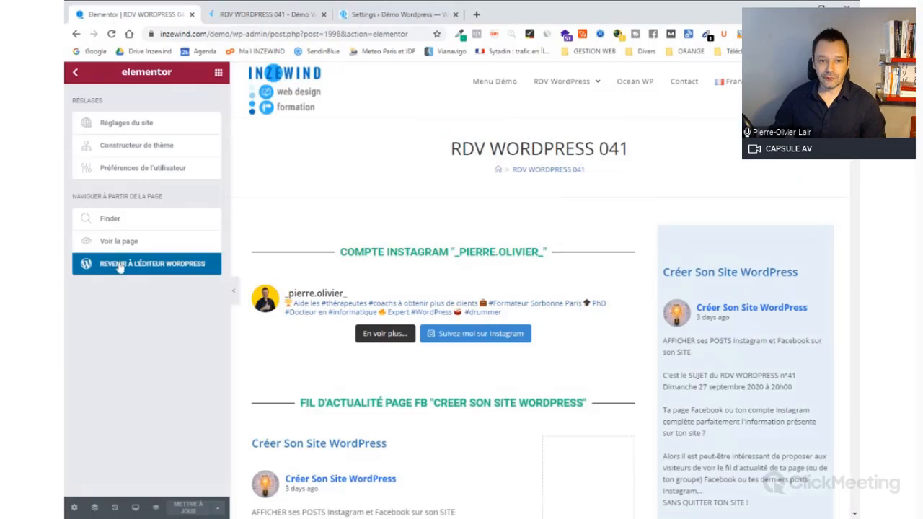
pyautogui.click(120, 264)
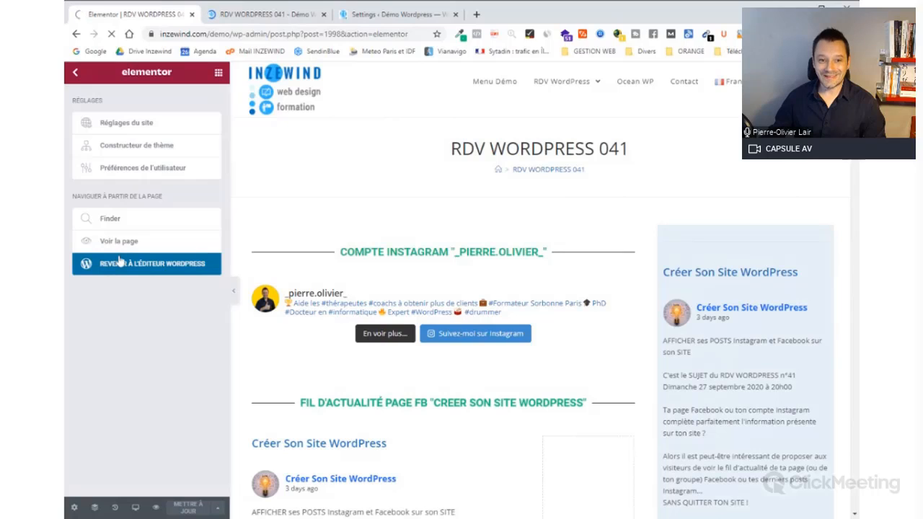
# Find the Feed Them Social plugin in the list of installed extensions
pyautogui.scroll(-10, 461, 288)
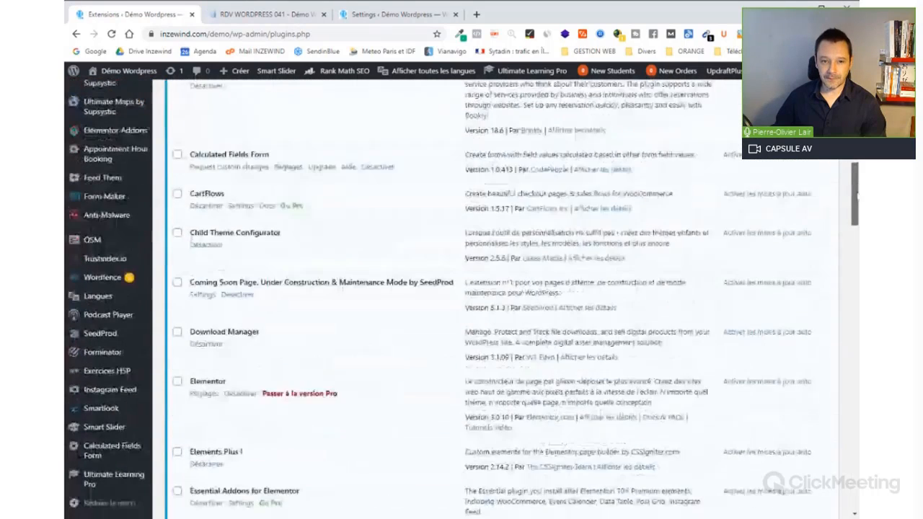
pyautogui.scroll(-2, 461, 300)
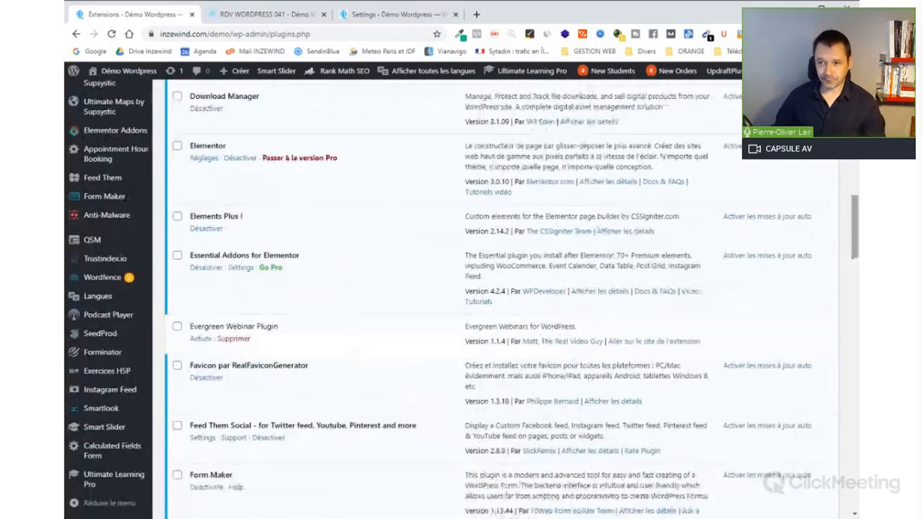
pyautogui.scroll(-2, 462, 300)
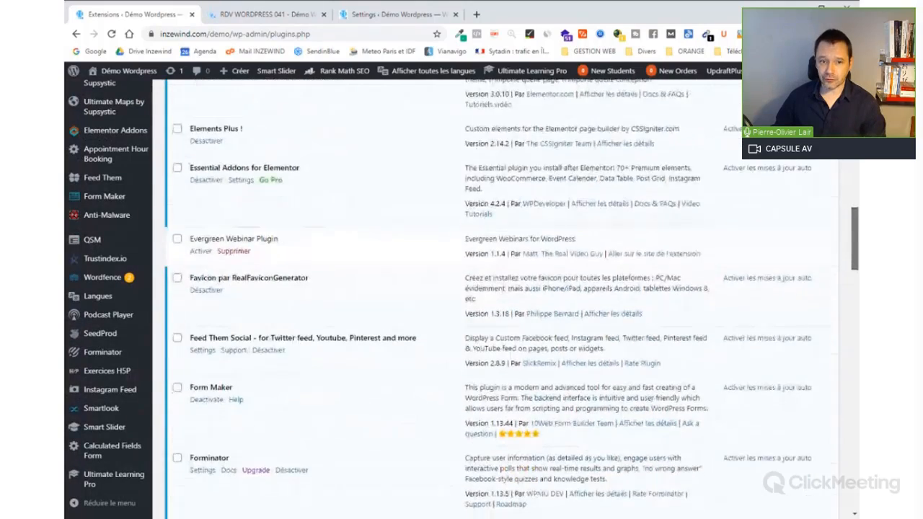
pyautogui.scroll(-1, 279, 281)
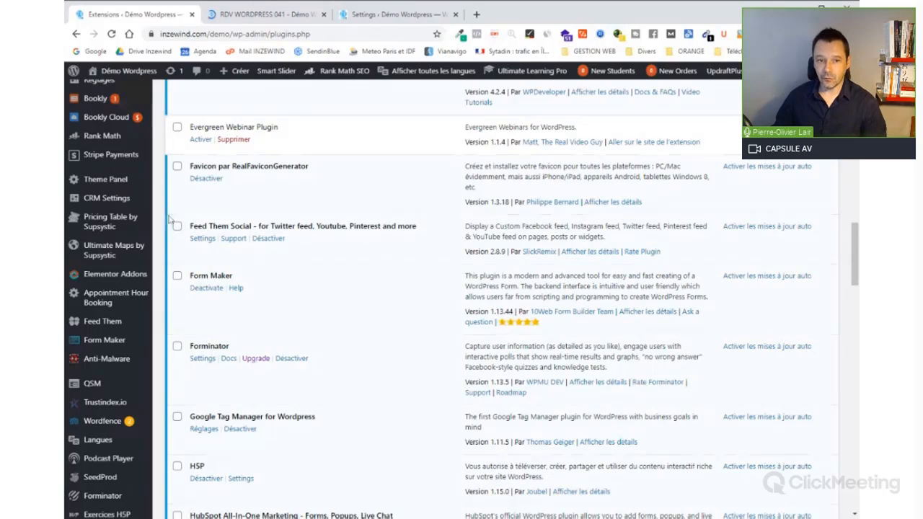
# Open the Facebook Options of the Feed Them plugin
pyautogui.moveTo(138, 249)
pyautogui.scroll(-15, 138, 250)
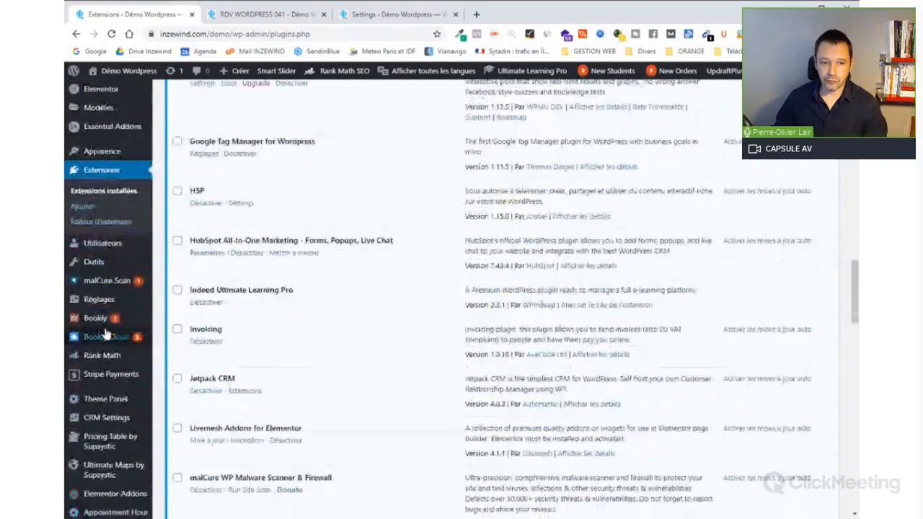
pyautogui.moveTo(110, 177)
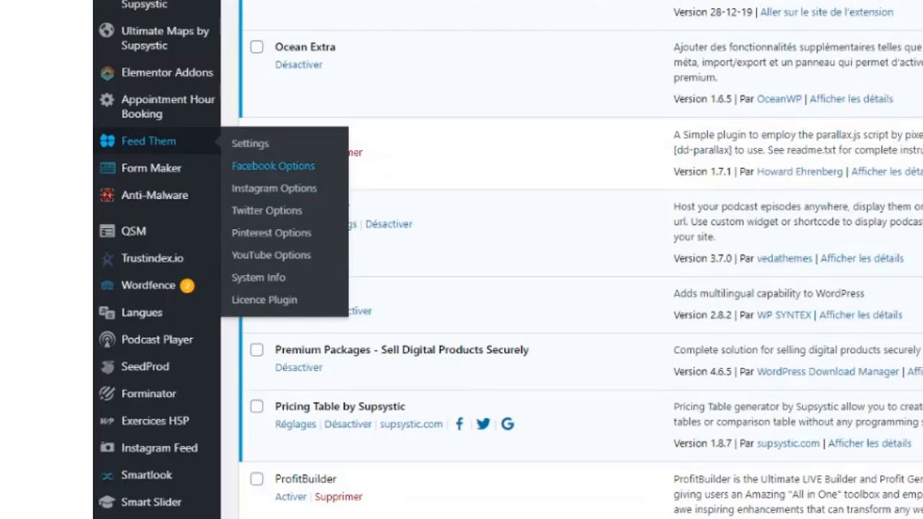
pyautogui.click(274, 167)
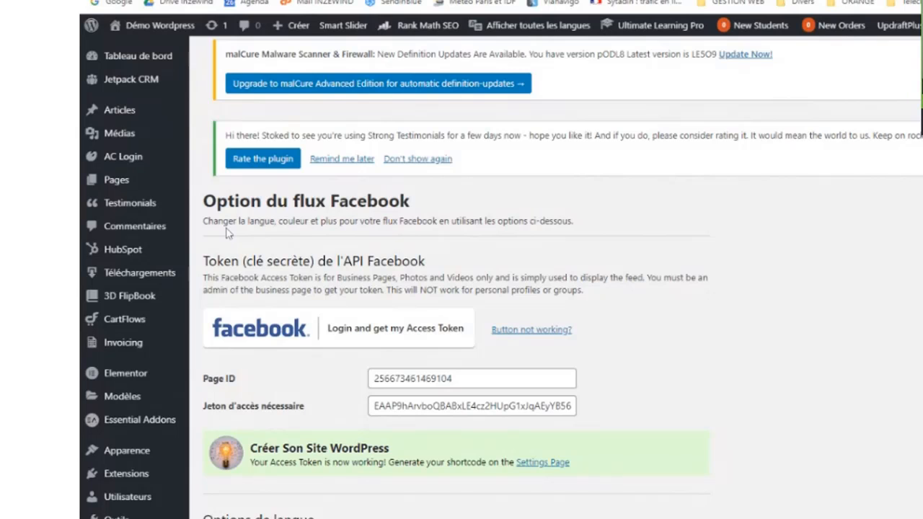
# Examine the Facebook API token section, including the Page ID and access token fields
pyautogui.scroll(-1, 227, 233)
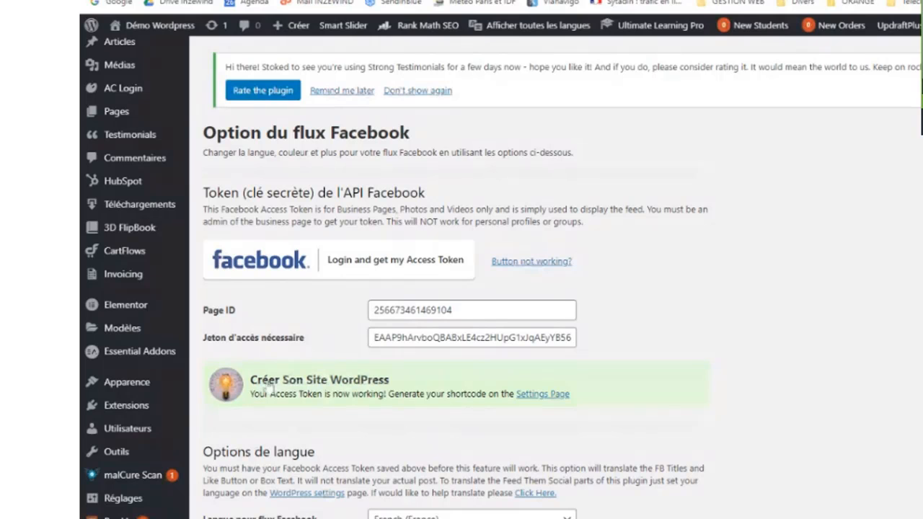
pyautogui.moveTo(457, 310); pyautogui.dragTo(356, 316)
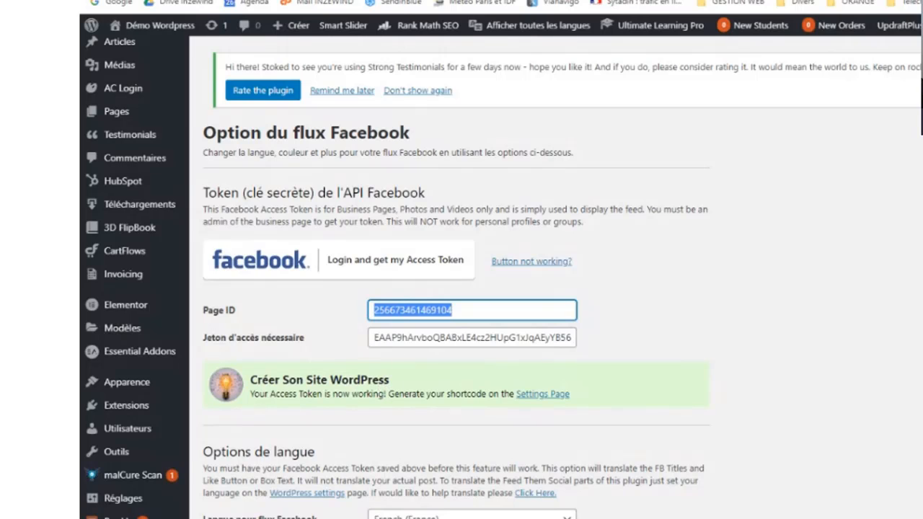
pyautogui.click(454, 310)
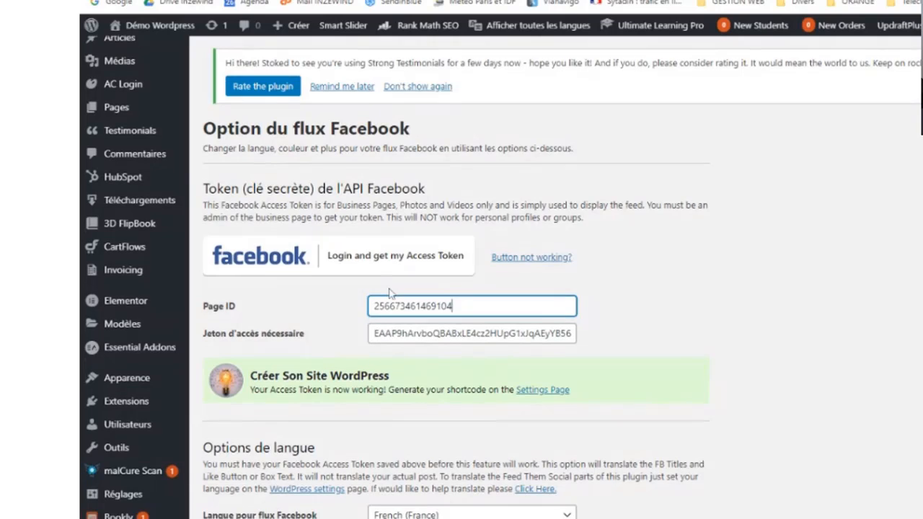
# Review the language and Like button options of the Facebook feed, and inspect the Afficher Bouton Suivre setting
pyautogui.scroll(-1, 328, 245)
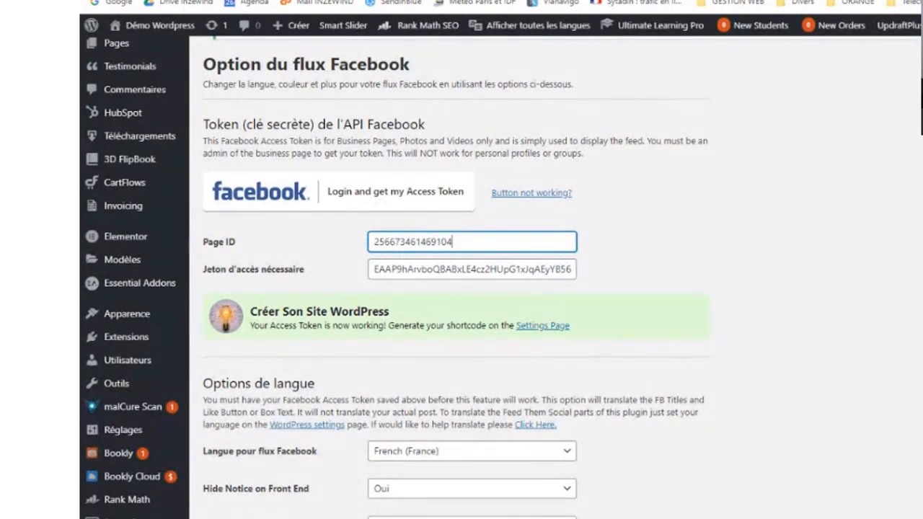
pyautogui.scroll(-1, 305, 299)
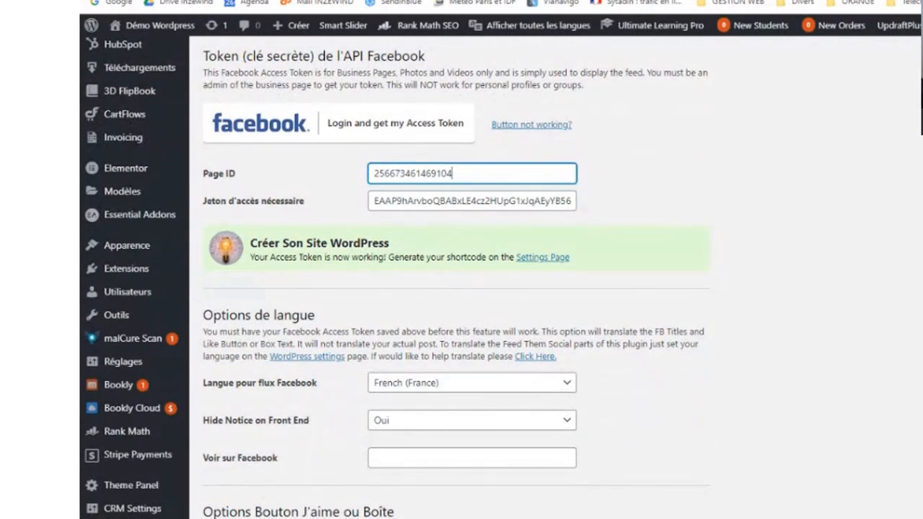
pyautogui.scroll(-1, 495, 257)
pyautogui.scroll(-4, 331, 317)
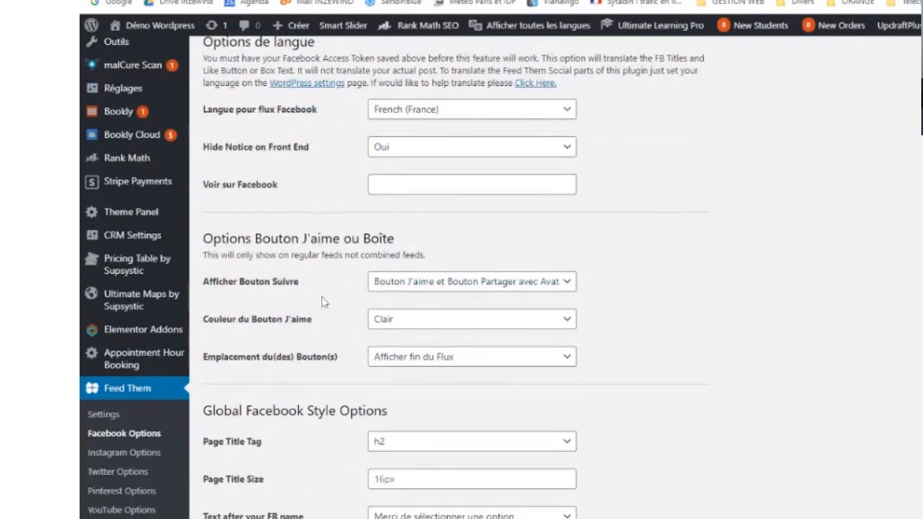
pyautogui.scroll(-1, 321, 300)
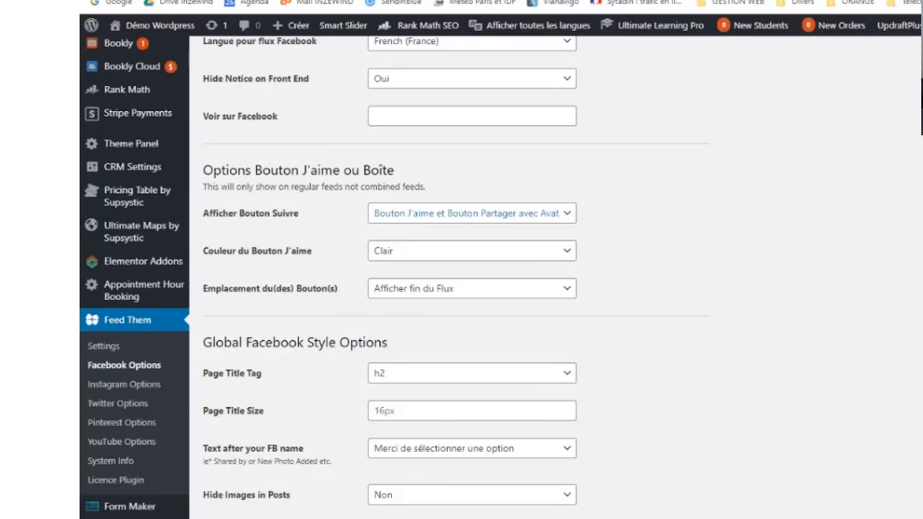
pyautogui.click(411, 217)
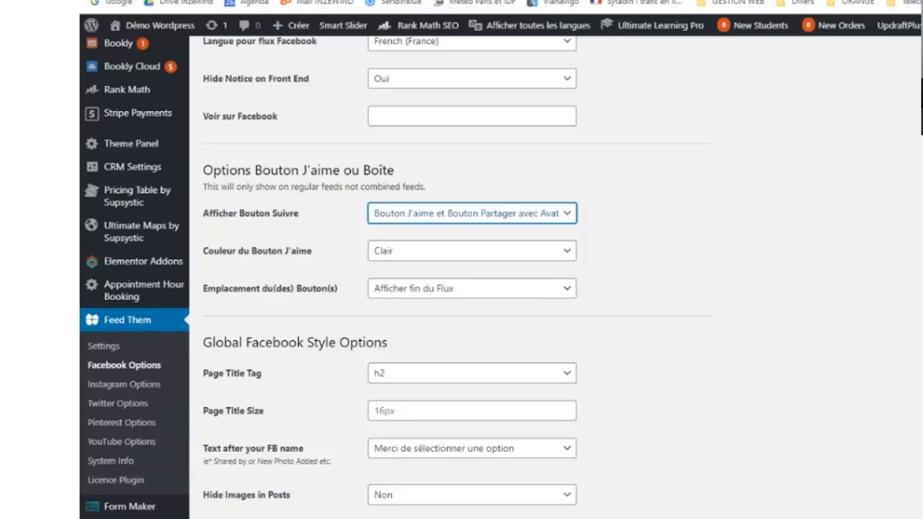
# Inspect the Couleur du Bouton J'aime and Emplacement du(des) Bouton(s) settings of the Facebook feed
pyautogui.click(689, 279)
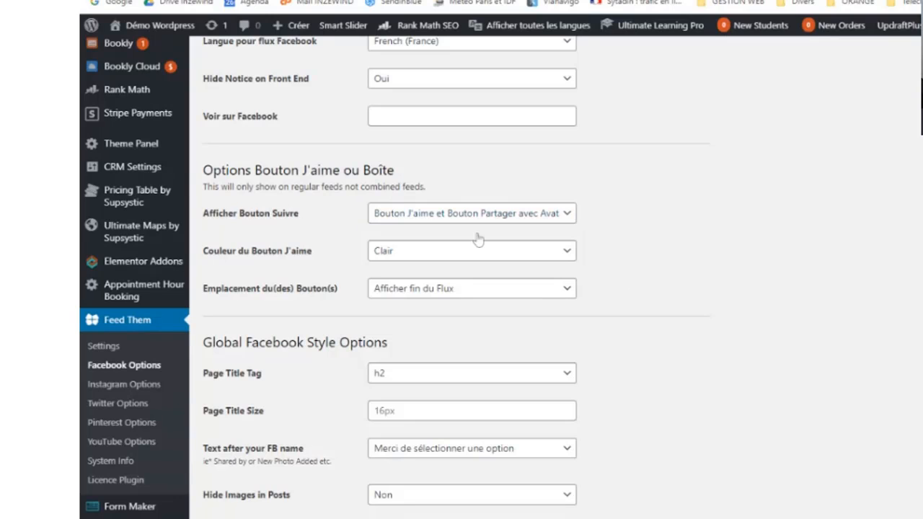
pyautogui.click(418, 259)
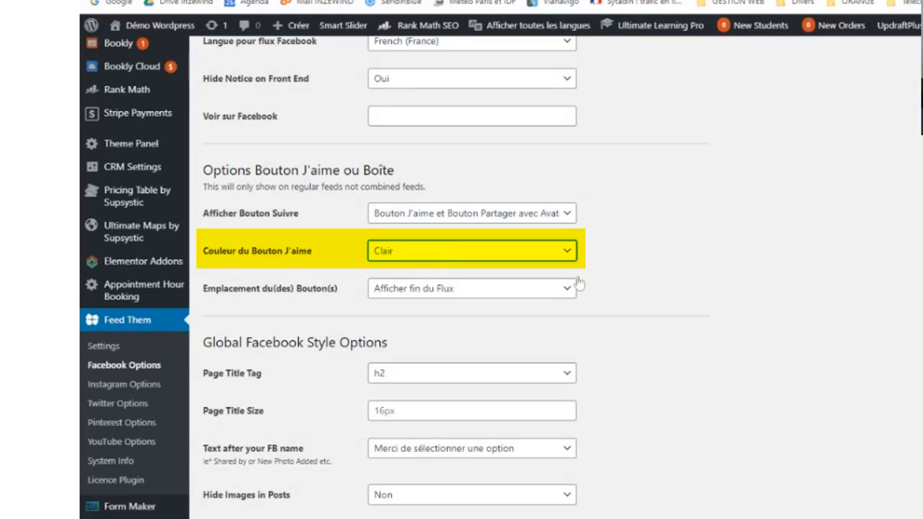
pyautogui.click(628, 269)
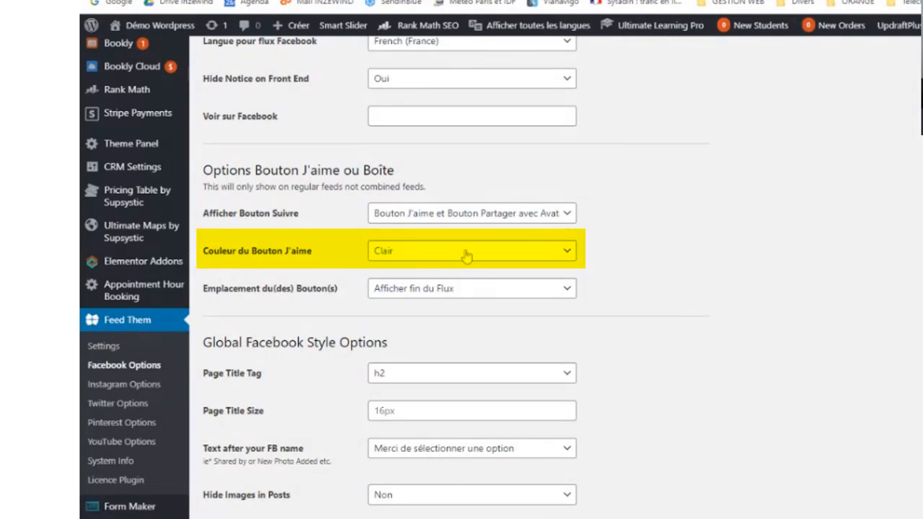
pyautogui.click(471, 299)
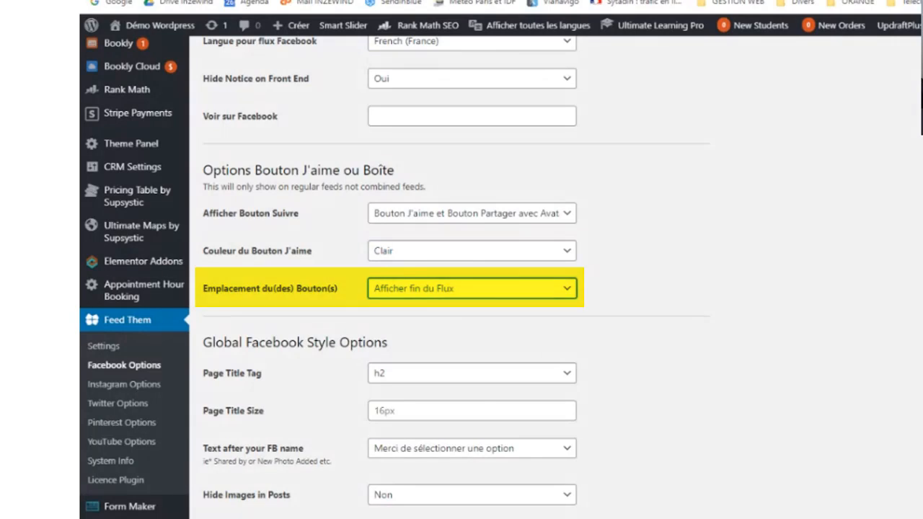
# Review the Global Facebook Style Options for page title, post images and feed colors
pyautogui.scroll(-2, 697, 264)
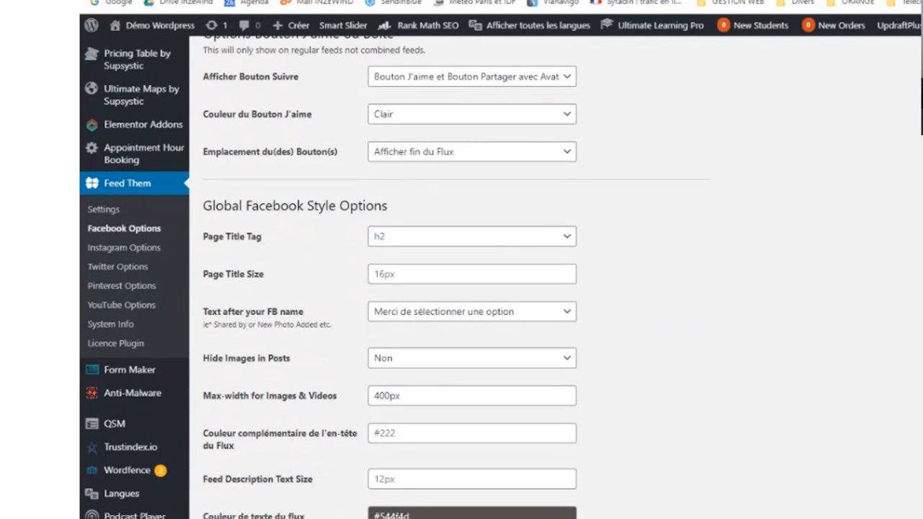
pyautogui.scroll(-2, 490, 239)
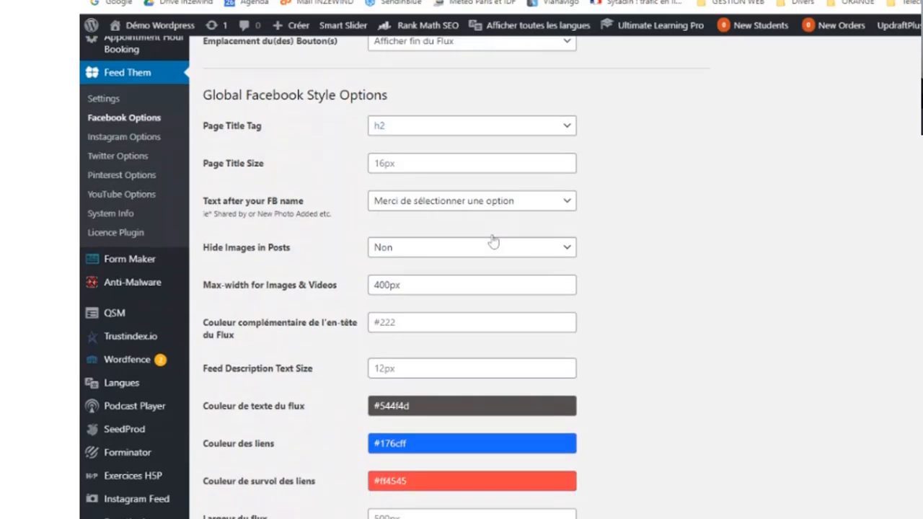
pyautogui.scroll(-1, 502, 239)
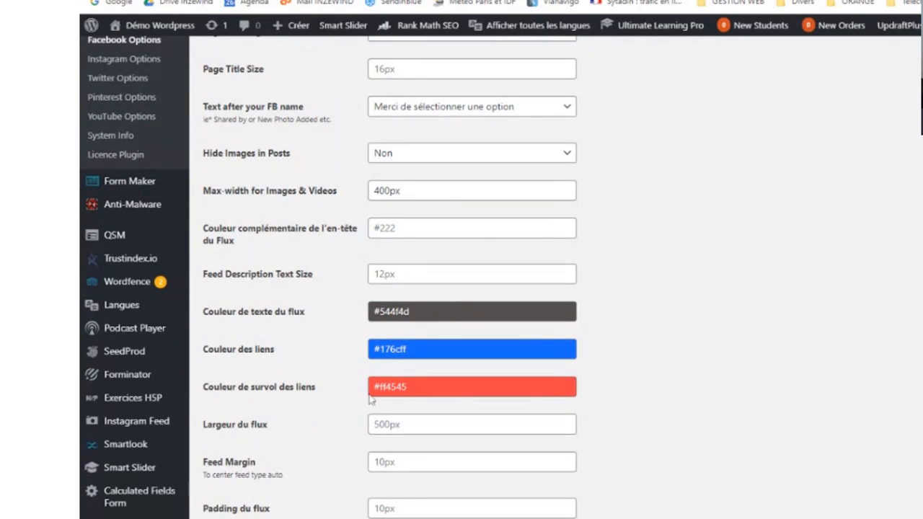
# Examine the Facebook feed on the published RDV WORDPRESS 041 page, checking the width of post images and the text color
pyautogui.scroll(1, 409, 292)
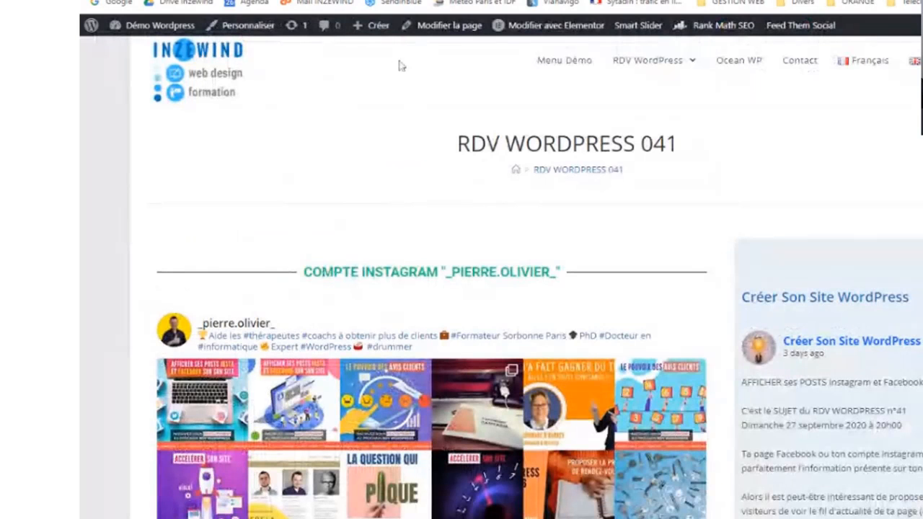
pyautogui.scroll(-5, 524, 166)
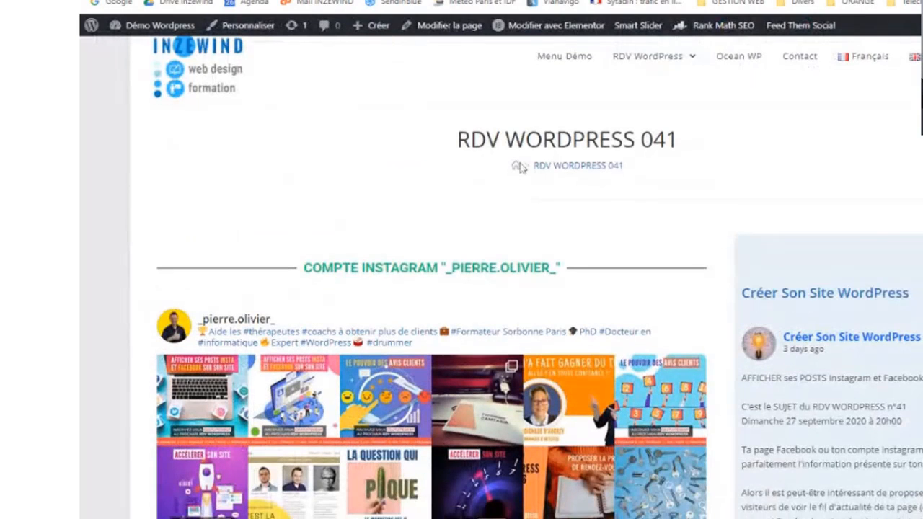
pyautogui.scroll(-5, 524, 166)
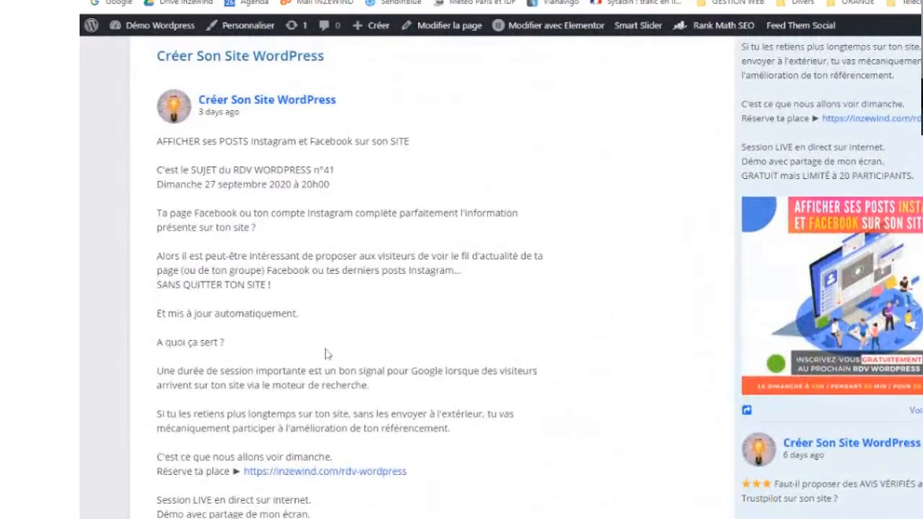
pyautogui.scroll(-4, 263, 210)
pyautogui.scroll(-2, 261, 294)
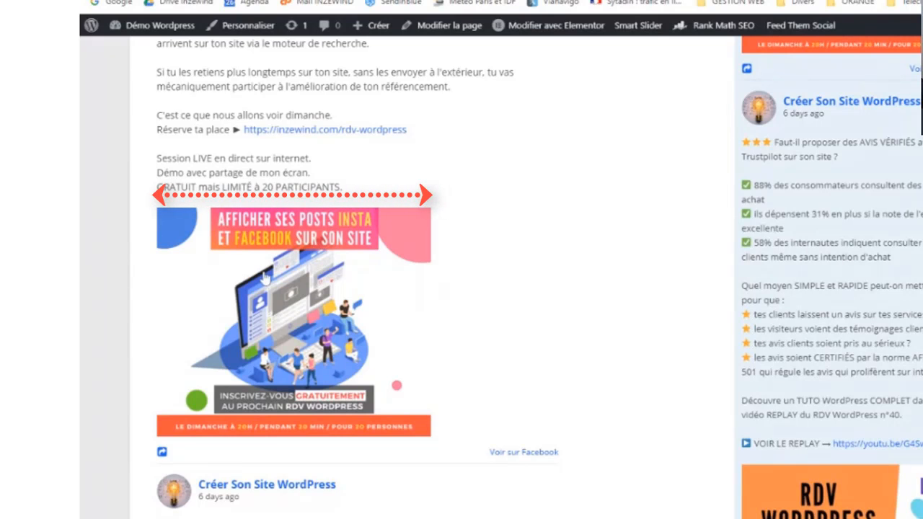
pyautogui.scroll(1, 212, 311)
pyautogui.scroll(3, 211, 311)
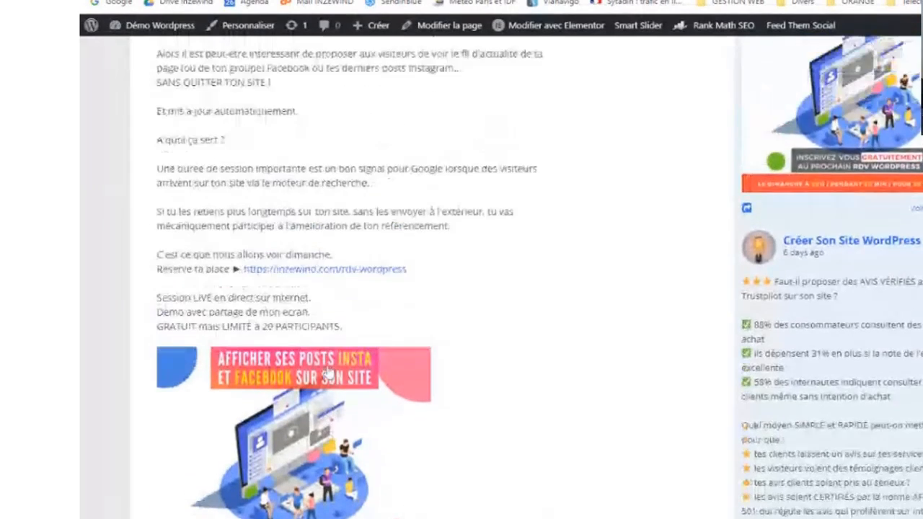
pyautogui.scroll(-5, 283, 481)
pyautogui.scroll(-2, 282, 480)
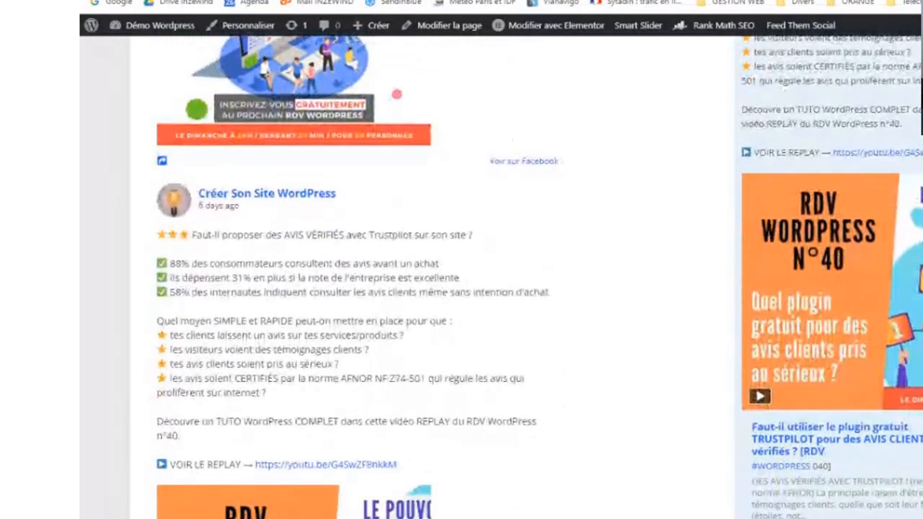
pyautogui.moveTo(261, 235); pyautogui.dragTo(267, 393)
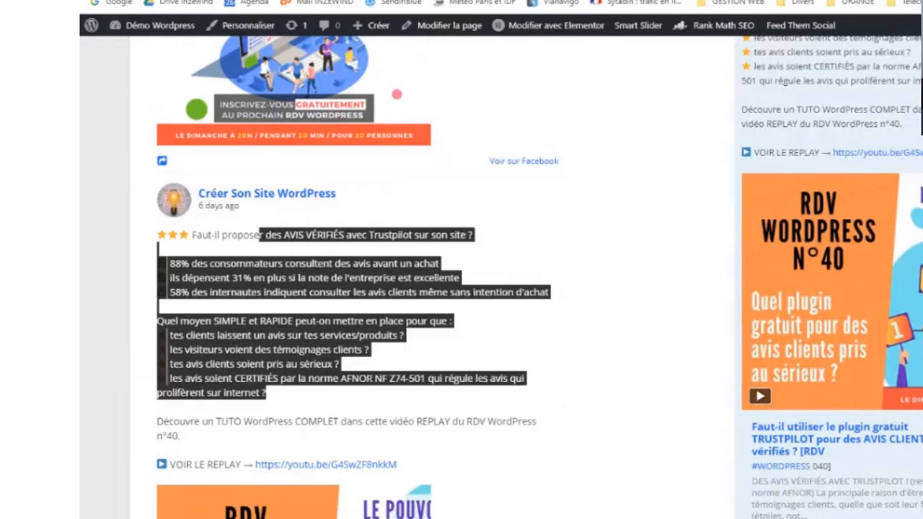
pyautogui.click(394, 406)
# Examine the feed's text, link and hover colors, width, margin, padding and background options, and the error message setting
pyautogui.scroll(-1, 394, 406)
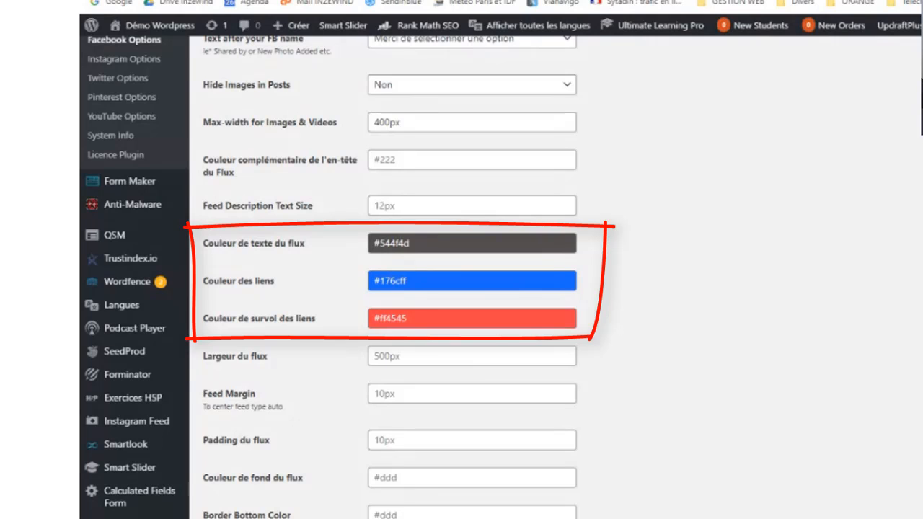
pyautogui.scroll(-1, 342, 194)
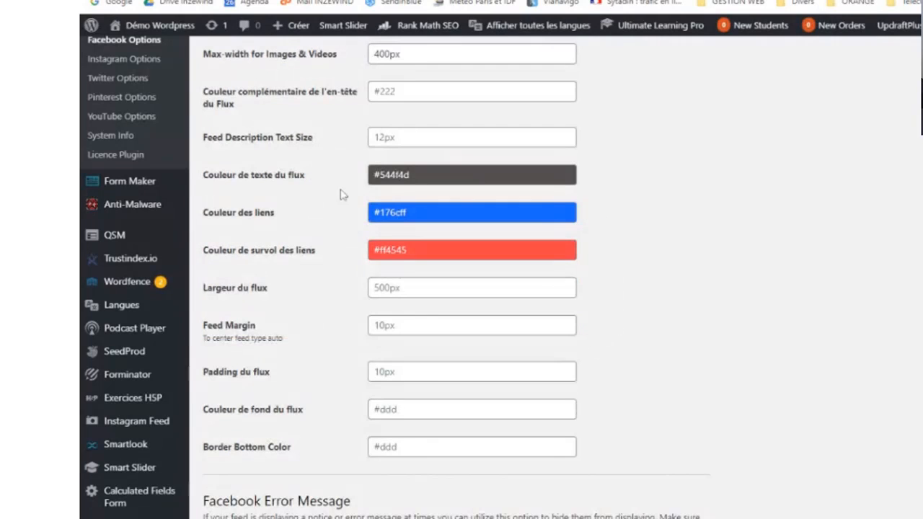
pyautogui.scroll(-2, 439, 299)
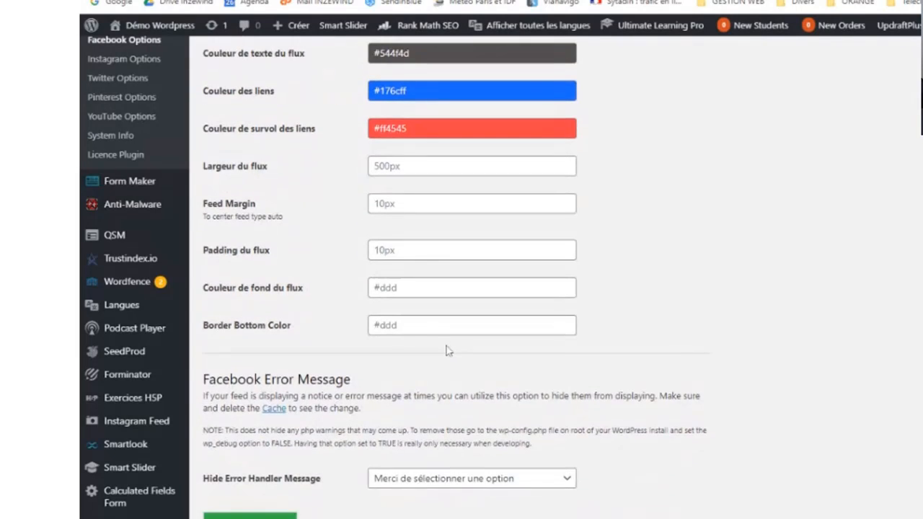
pyautogui.scroll(6, 436, 355)
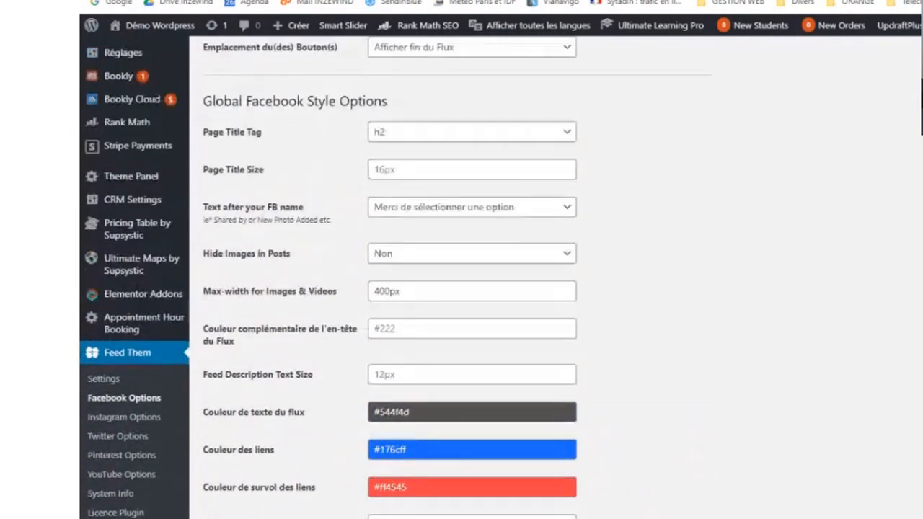
pyautogui.scroll(4, 432, 301)
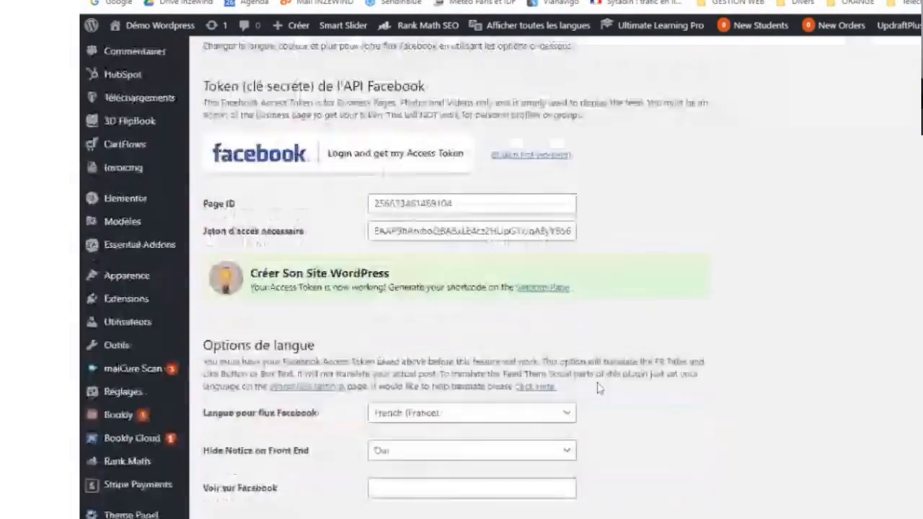
pyautogui.scroll(-10, 602, 385)
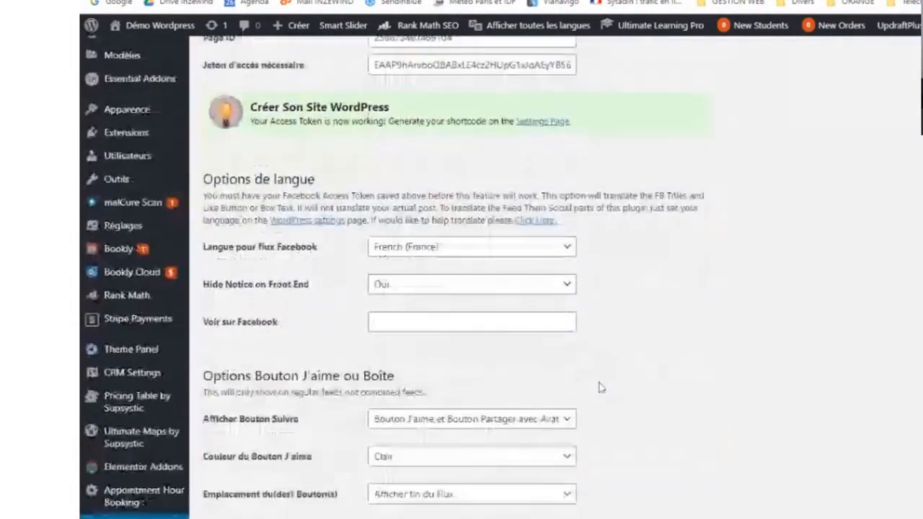
pyautogui.scroll(-3, 603, 385)
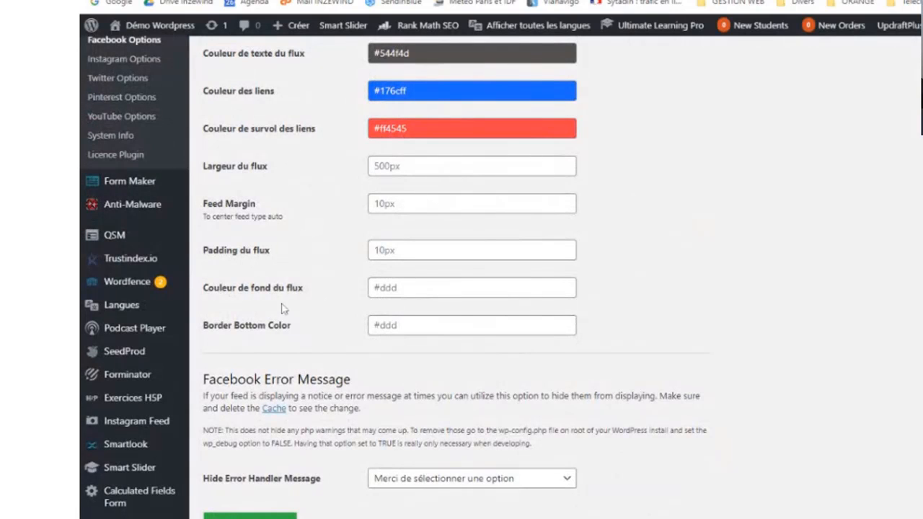
pyautogui.scroll(2, 284, 300)
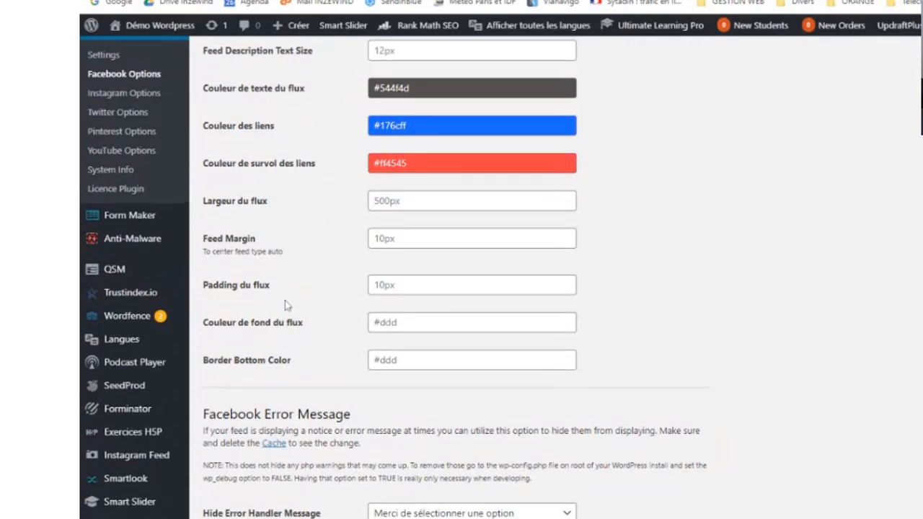
pyautogui.scroll(1, 285, 300)
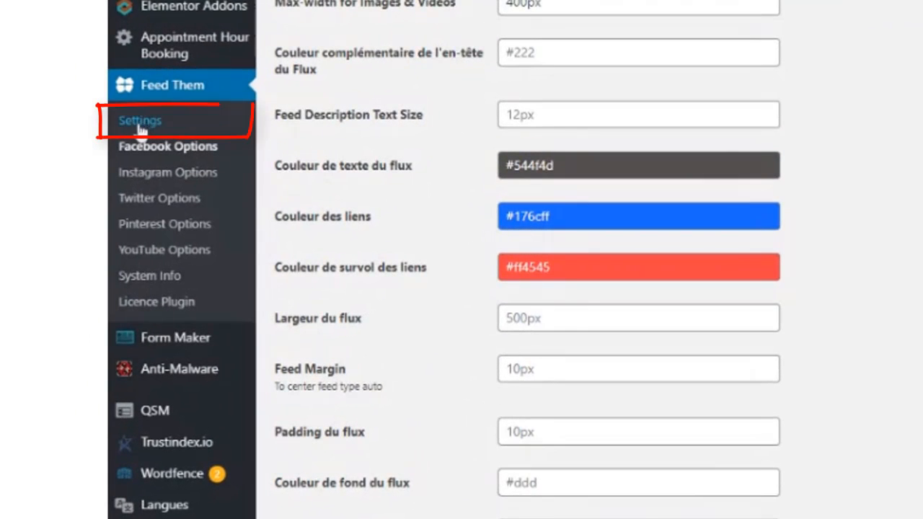
# Open the Feed Them Social settings and choose the Facebook feed as the social network for a new shortcode
pyautogui.click(140, 126)
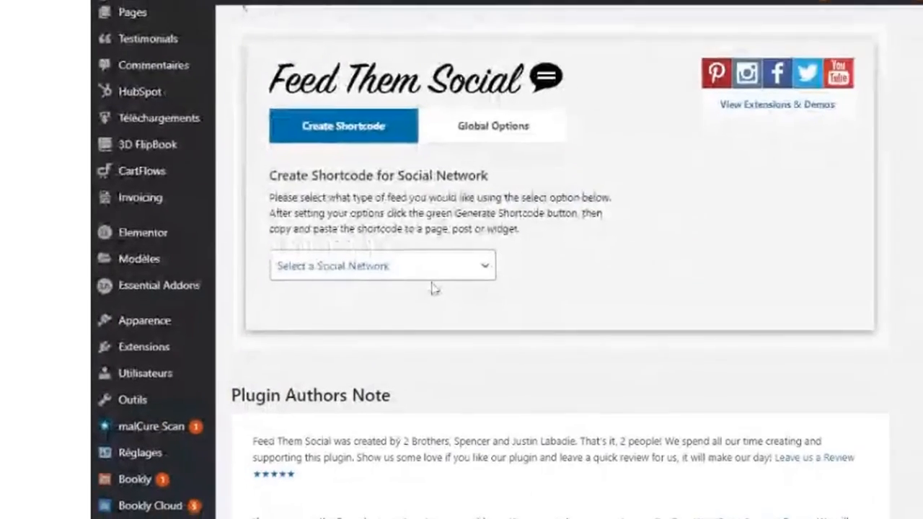
pyautogui.scroll(-1, 426, 270)
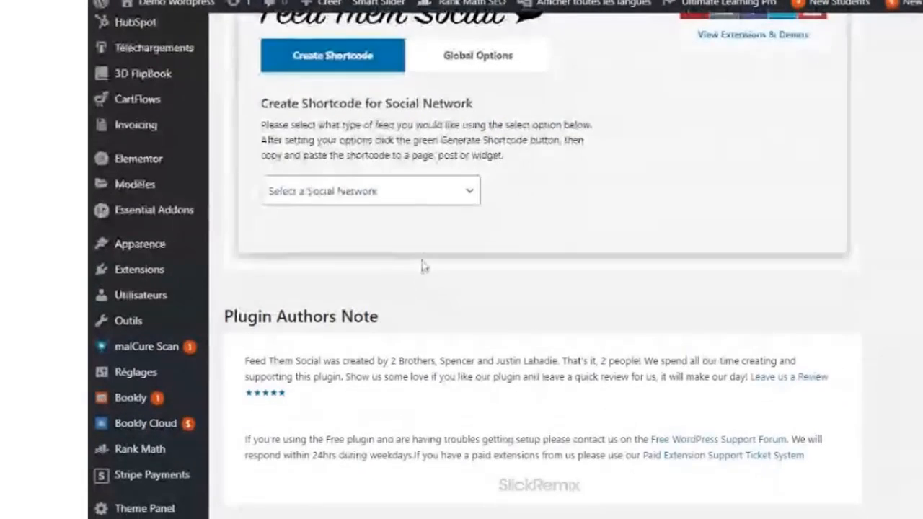
pyautogui.scroll(1, 457, 211)
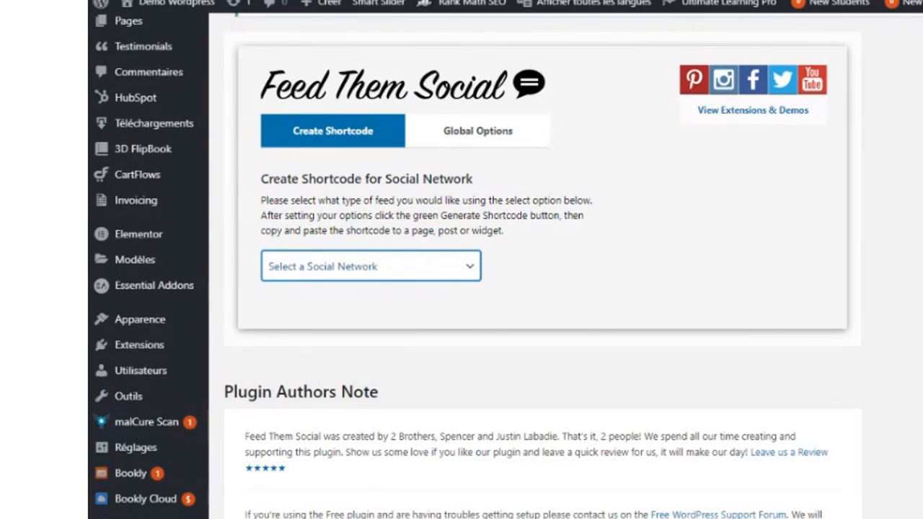
pyautogui.click(361, 305)
# Generate the Facebook Page Feed shortcode and copy it
pyautogui.scroll(-10, 431, 276)
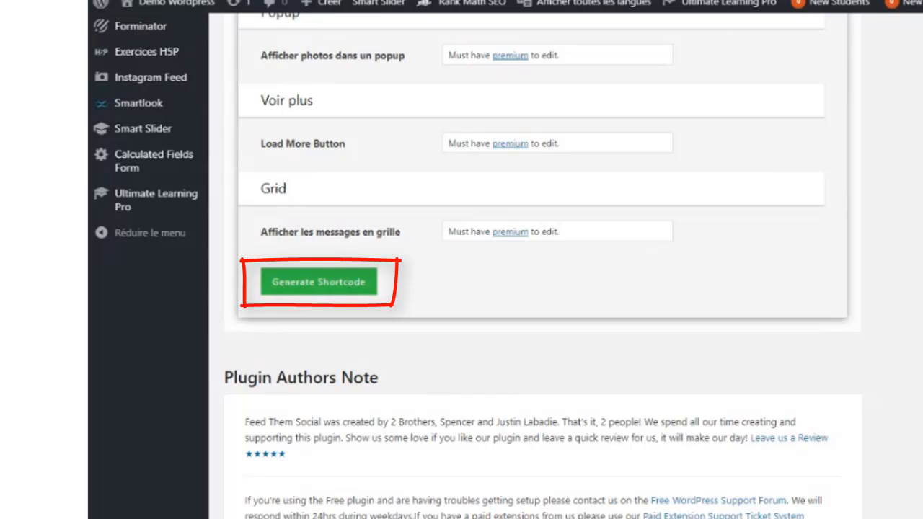
pyautogui.click(329, 287)
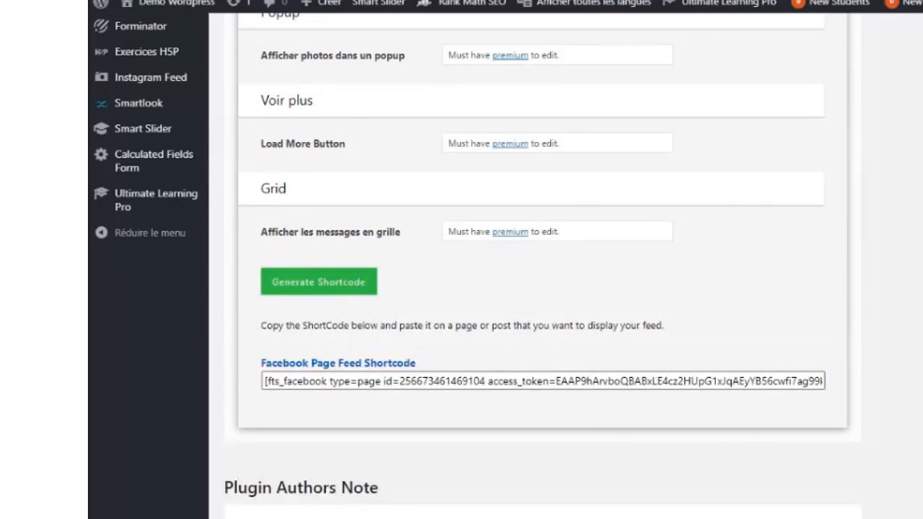
pyautogui.click(542, 381)
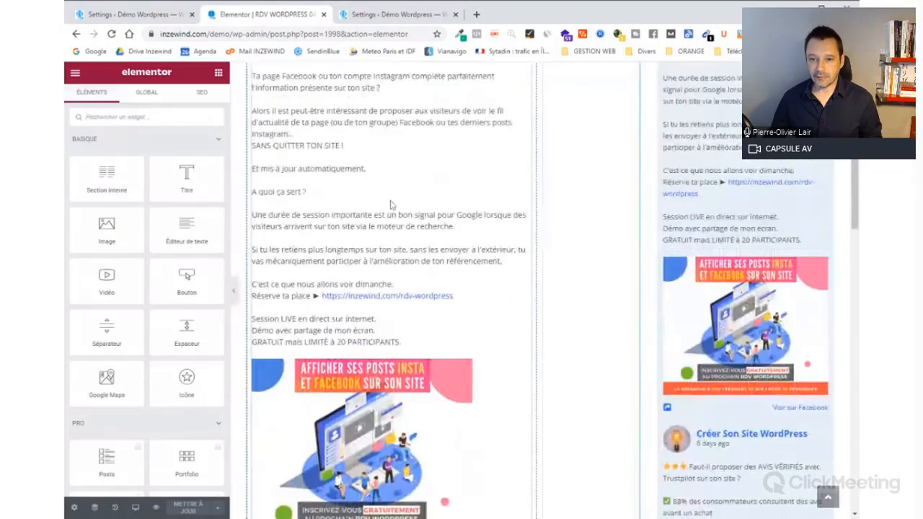
# Switch to the Elementor editor of RDV WORDPRESS 041 and add a single-column section at the end of the page content
pyautogui.scroll(-13, 392, 204)
pyautogui.scroll(-10, 392, 203)
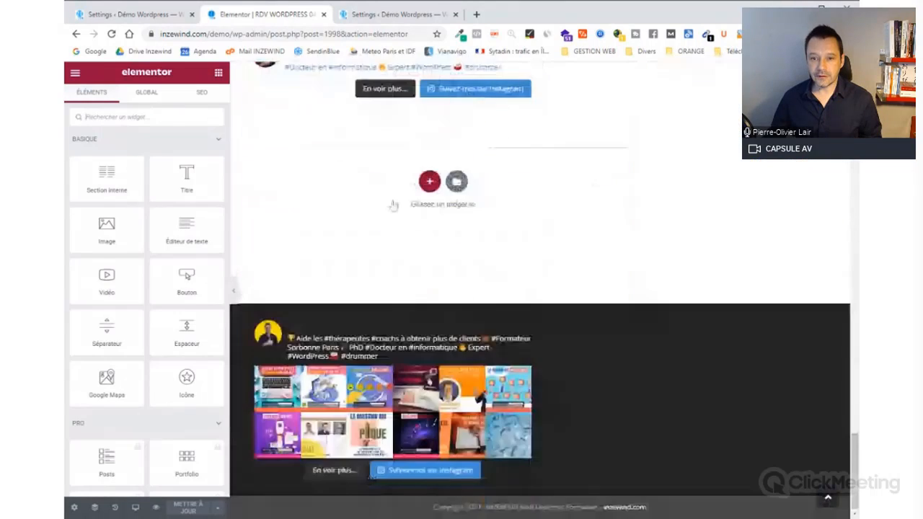
pyautogui.click(428, 290)
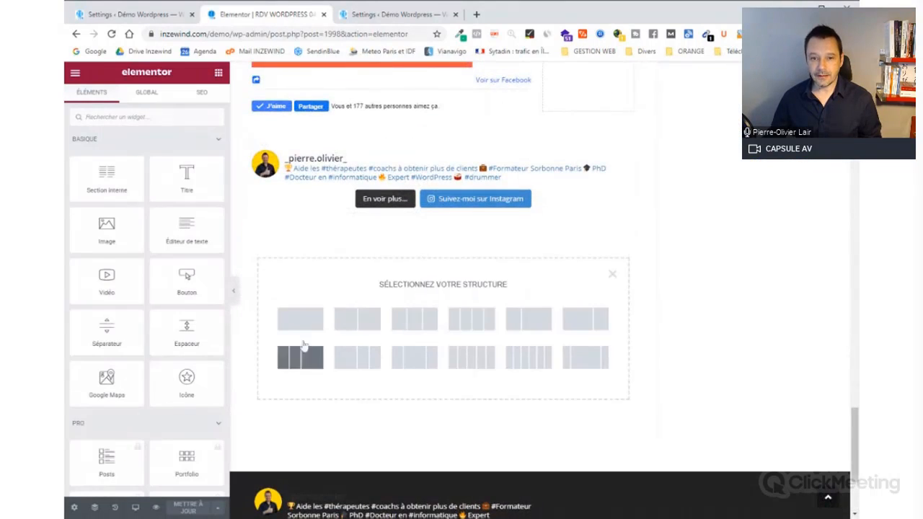
pyautogui.click(300, 319)
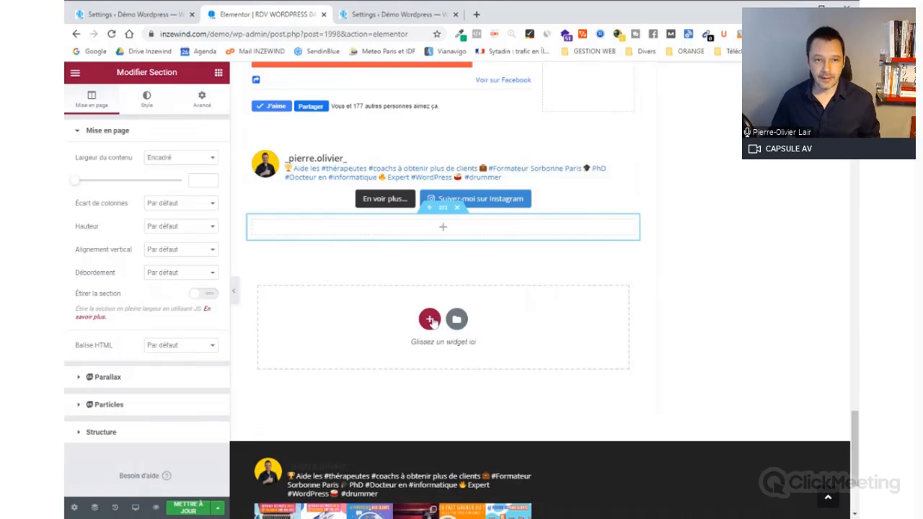
# Find the Code court widget, add it to the new section and paste the Facebook feed shortcode with its access token
pyautogui.click(429, 320)
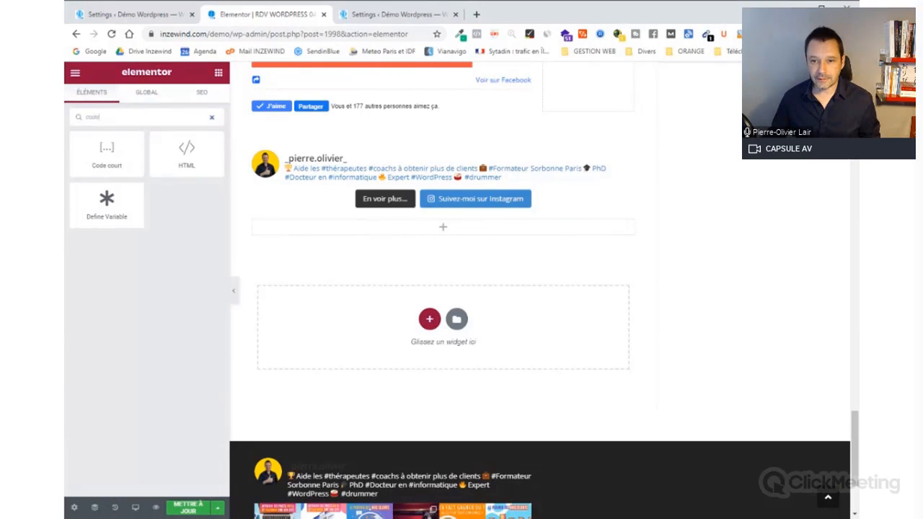
pyautogui.moveTo(107, 154); pyautogui.dragTo(442, 227)
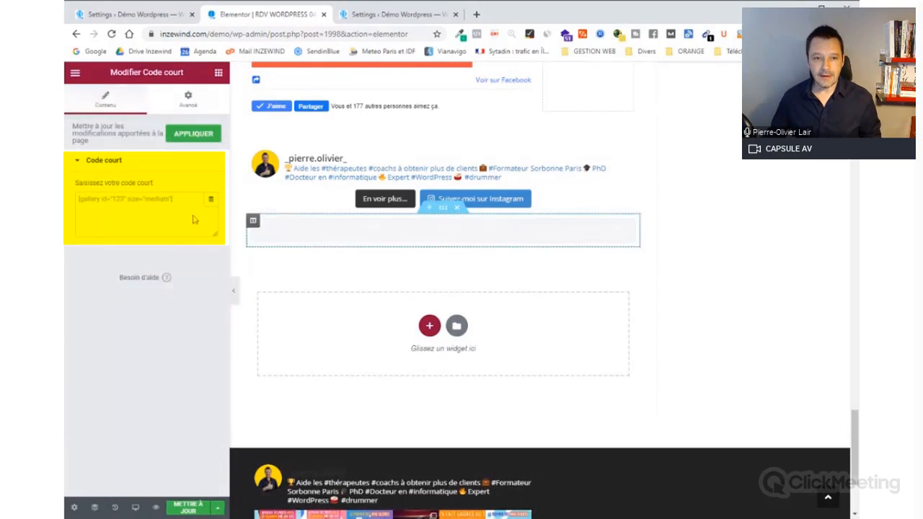
pyautogui.click(195, 219)
pyautogui.hotkey('ctrl', 'v')
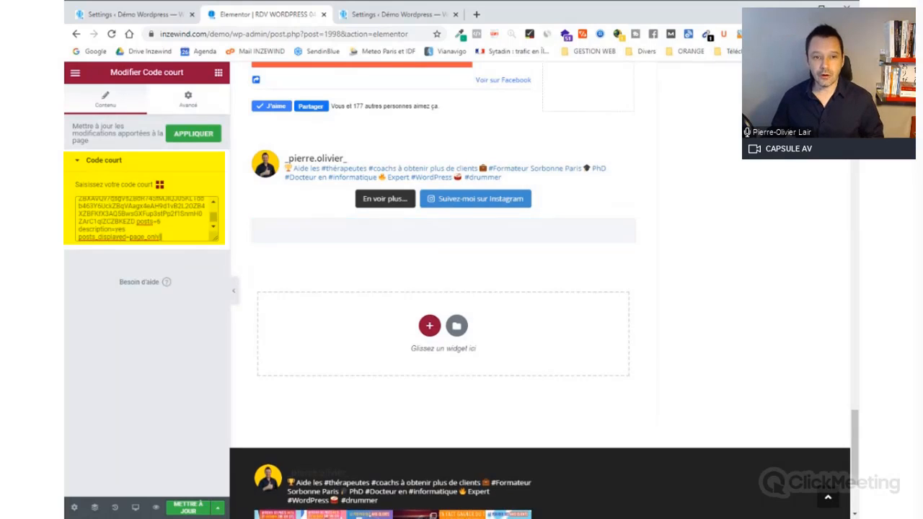
# Enlarge the shortcode field to show the full Facebook shortcode and apply the changes to the page
pyautogui.moveTo(215, 240); pyautogui.dragTo(216, 300)
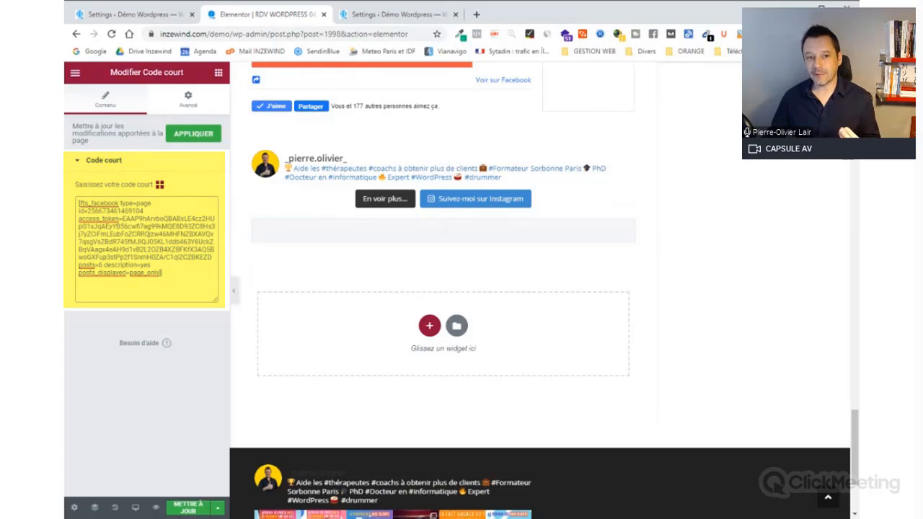
pyautogui.click(193, 133)
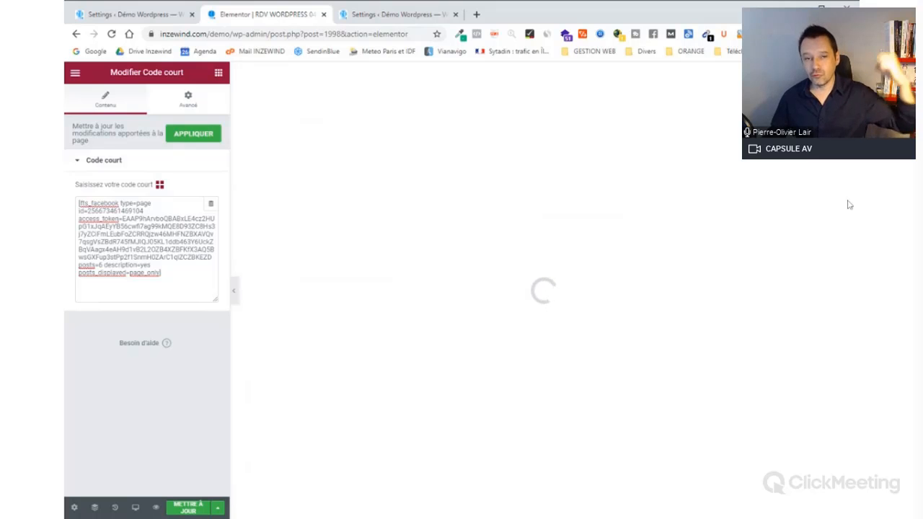
# Examine the posts of the rendered Facebook feed in the new section, then the sidebar feed at the start of the page
pyautogui.scroll(5, 380, 283)
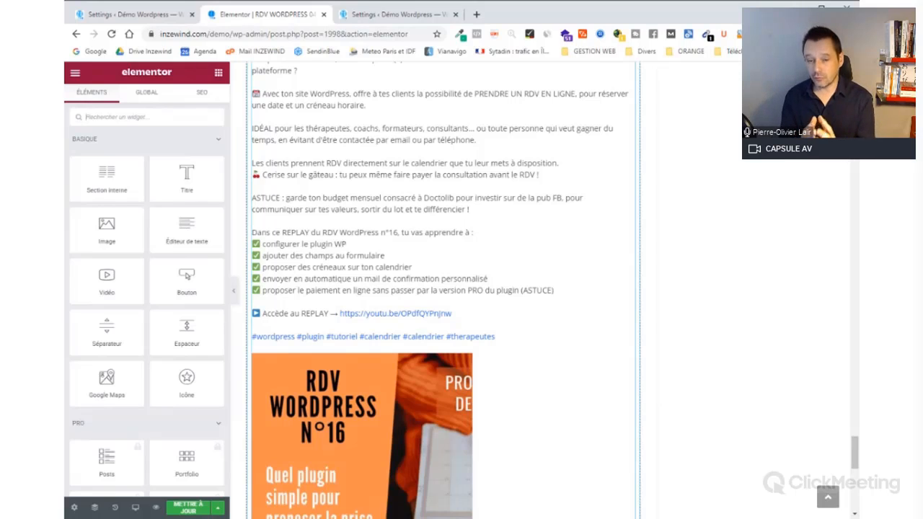
pyautogui.scroll(4, 443, 288)
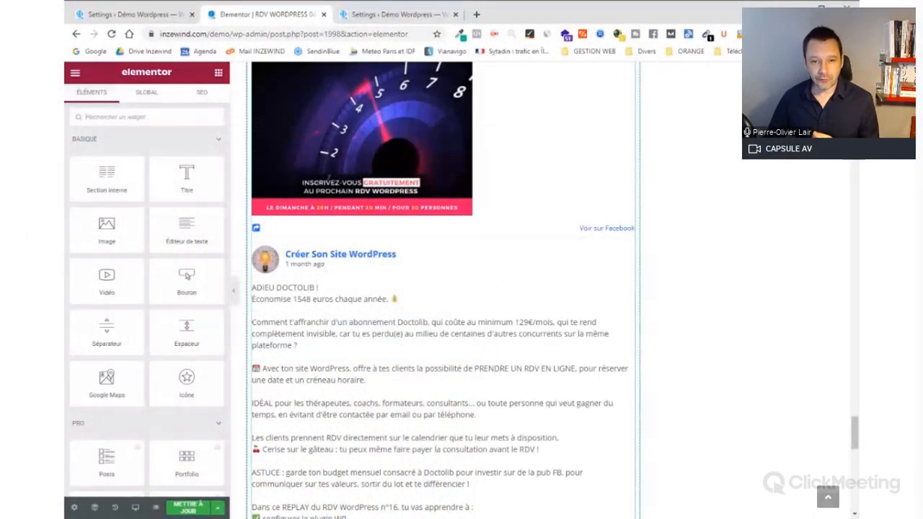
pyautogui.scroll(6, 443, 288)
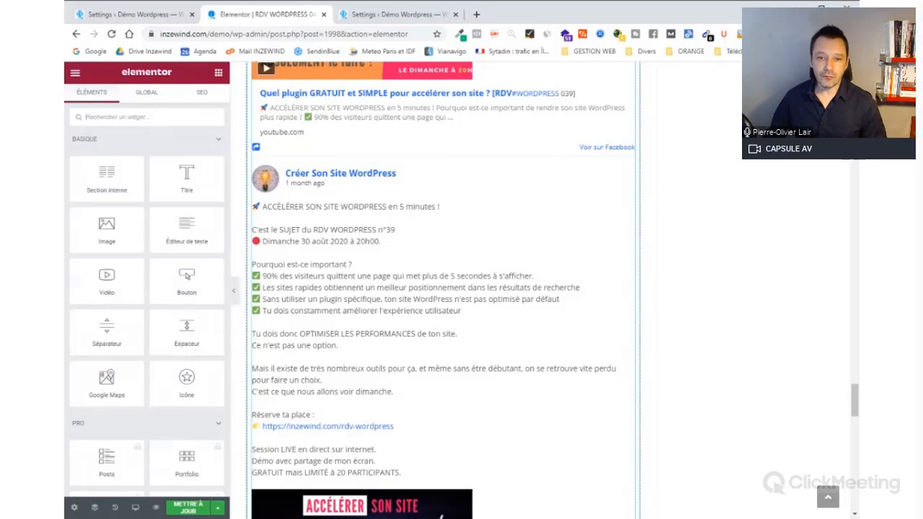
pyautogui.scroll(-2, 443, 288)
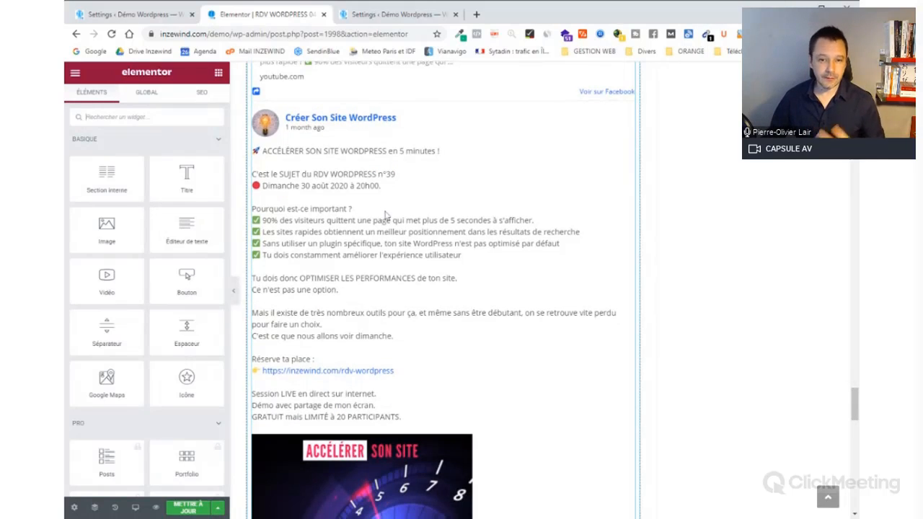
pyautogui.scroll(-2, 387, 219)
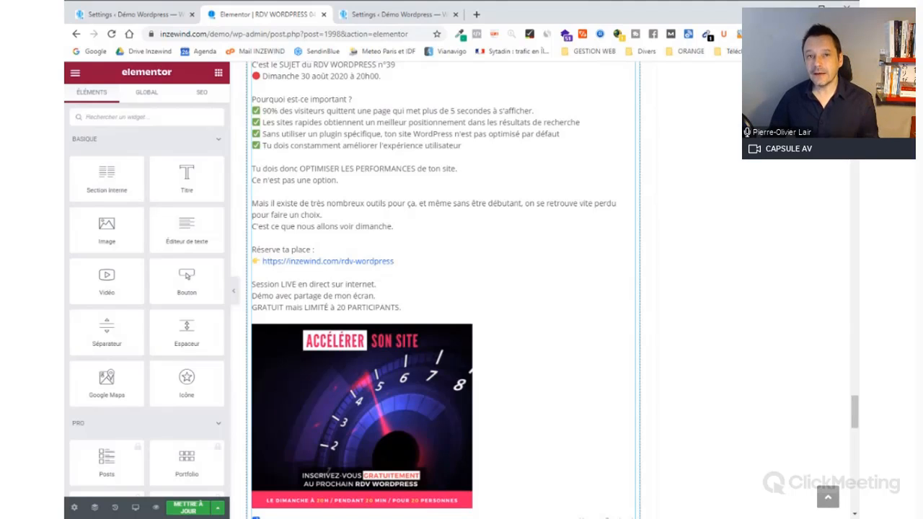
pyautogui.scroll(2, 444, 288)
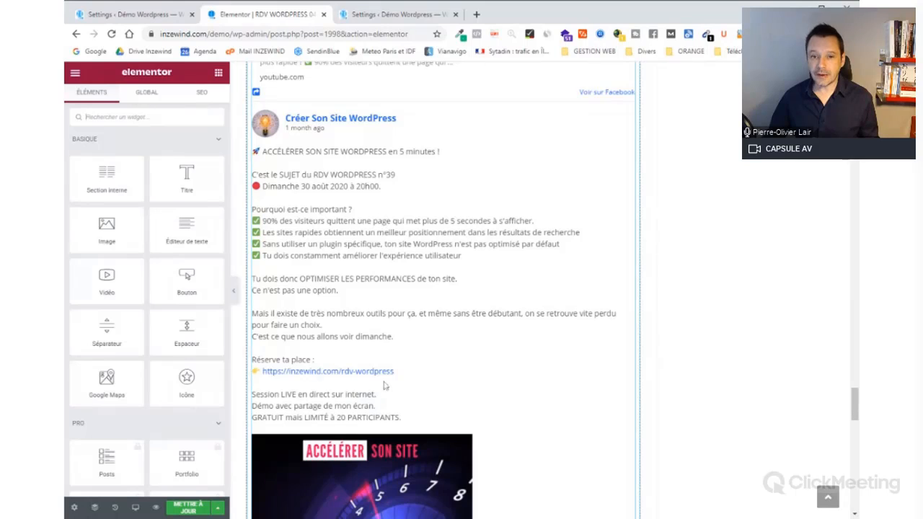
pyautogui.scroll(1, 384, 382)
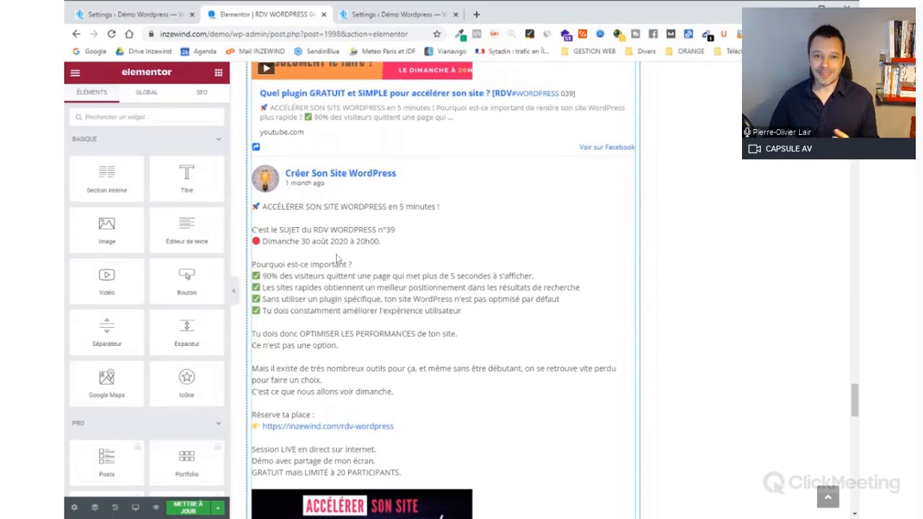
pyautogui.scroll(1, 336, 242)
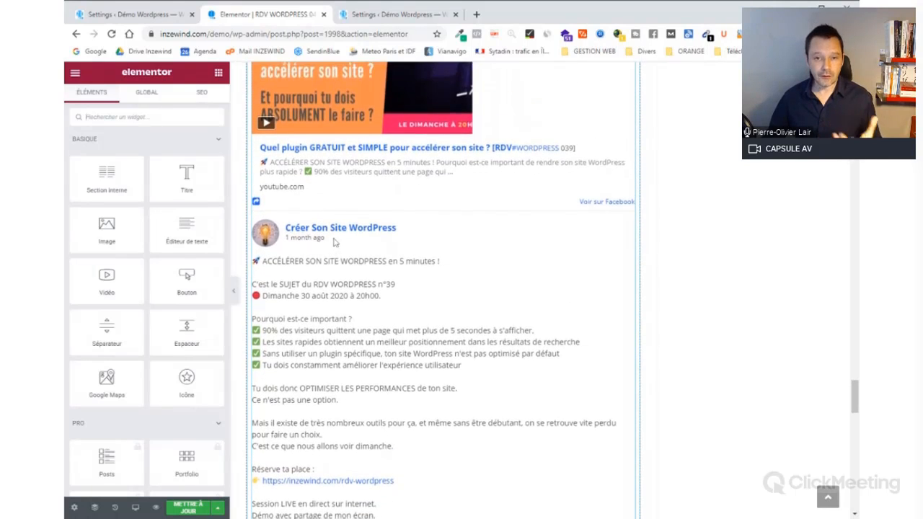
pyautogui.scroll(-1, 335, 242)
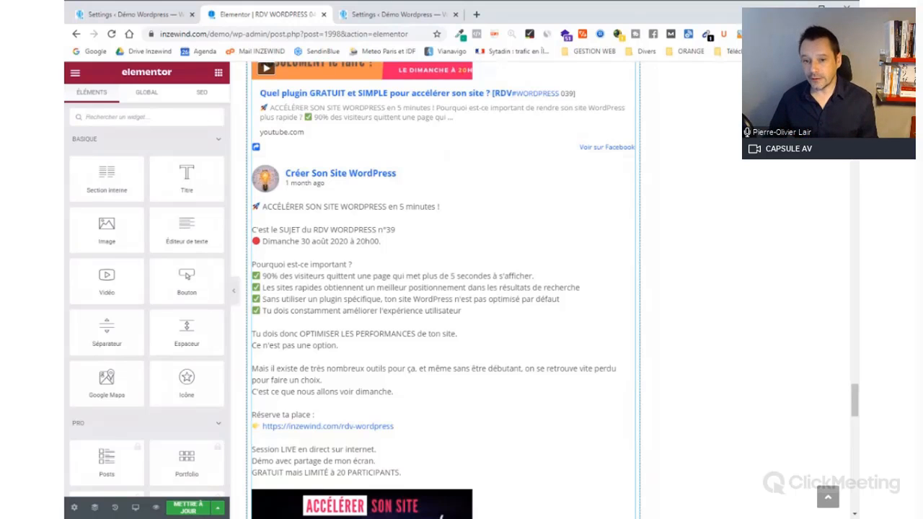
pyautogui.scroll(-3, 444, 288)
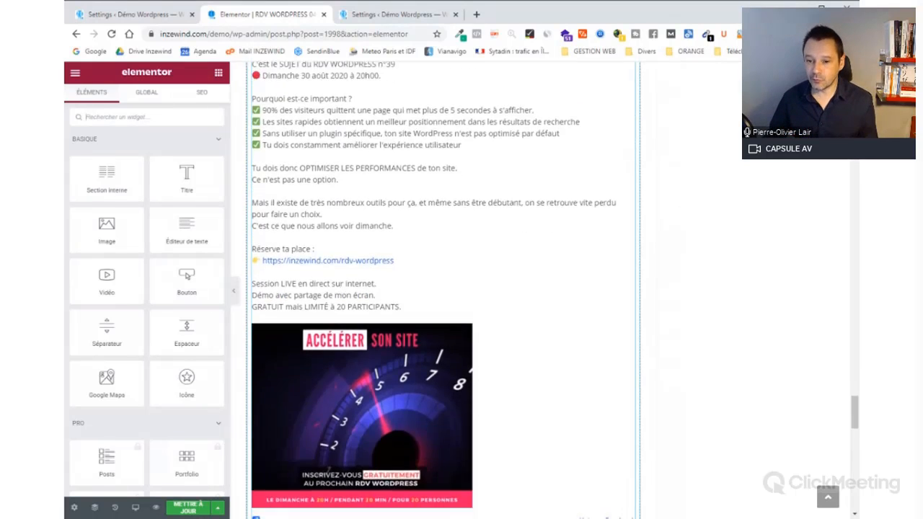
pyautogui.scroll(-3, 361, 276)
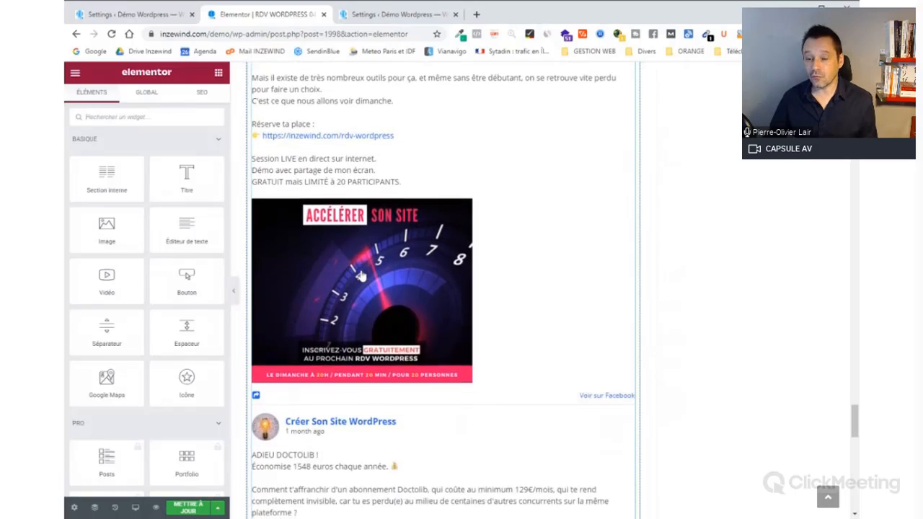
pyautogui.scroll(-1, 361, 276)
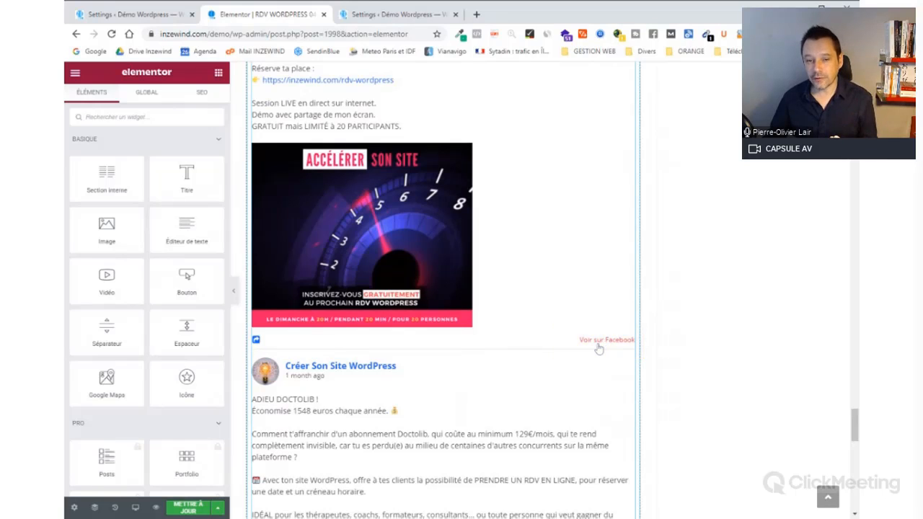
pyautogui.scroll(5, 597, 348)
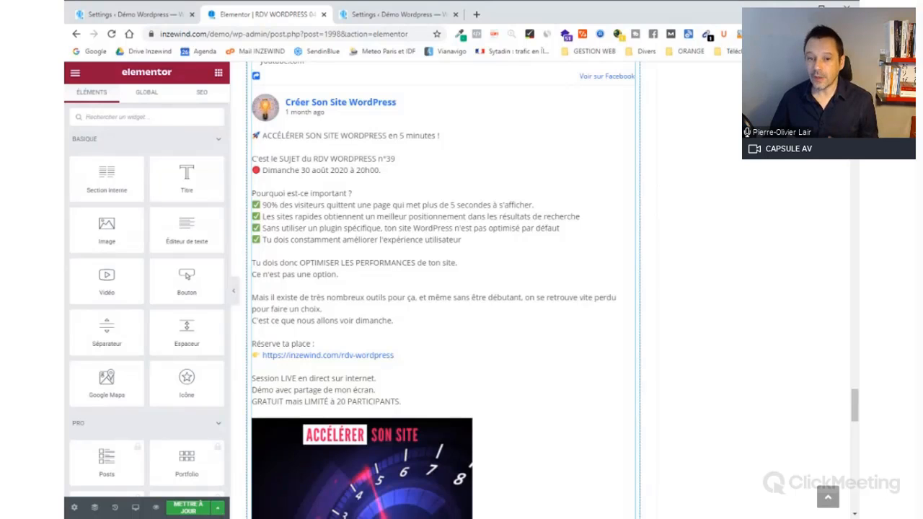
pyautogui.scroll(2, 346, 348)
pyautogui.scroll(-1, 346, 349)
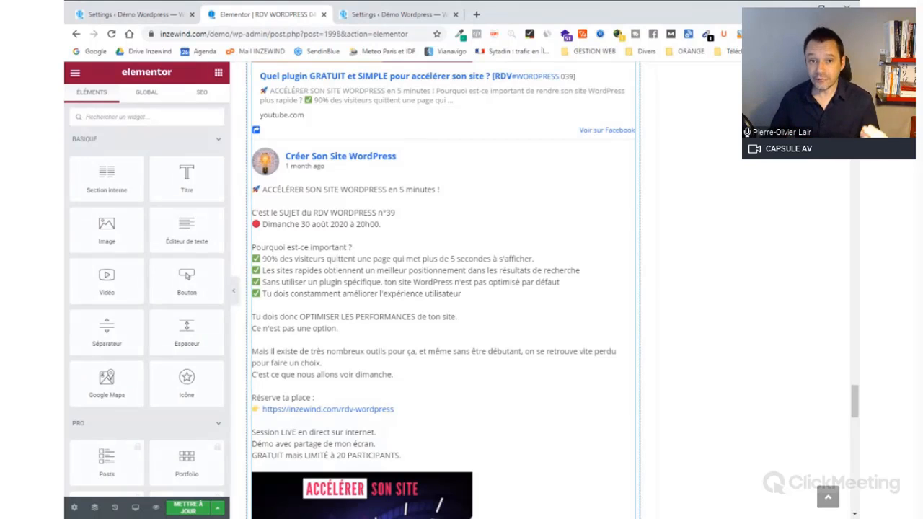
pyautogui.scroll(-1, 442, 289)
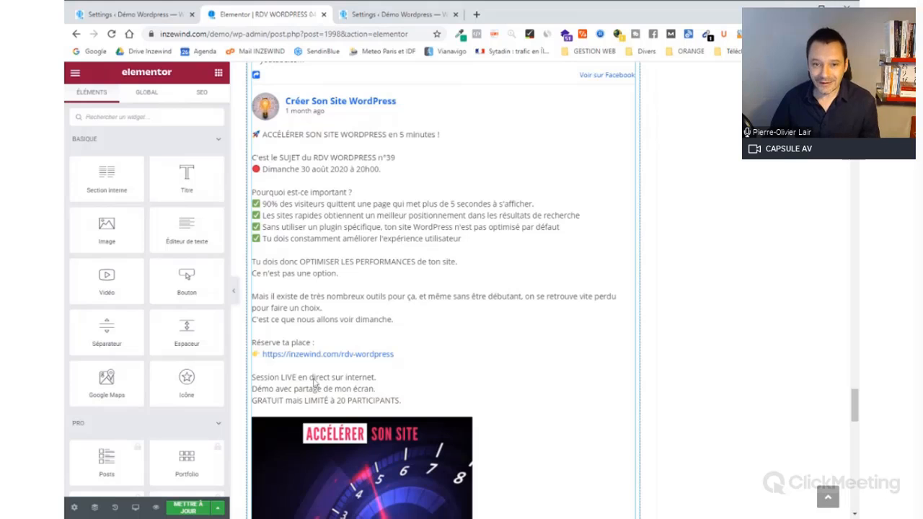
pyautogui.scroll(-7, 314, 384)
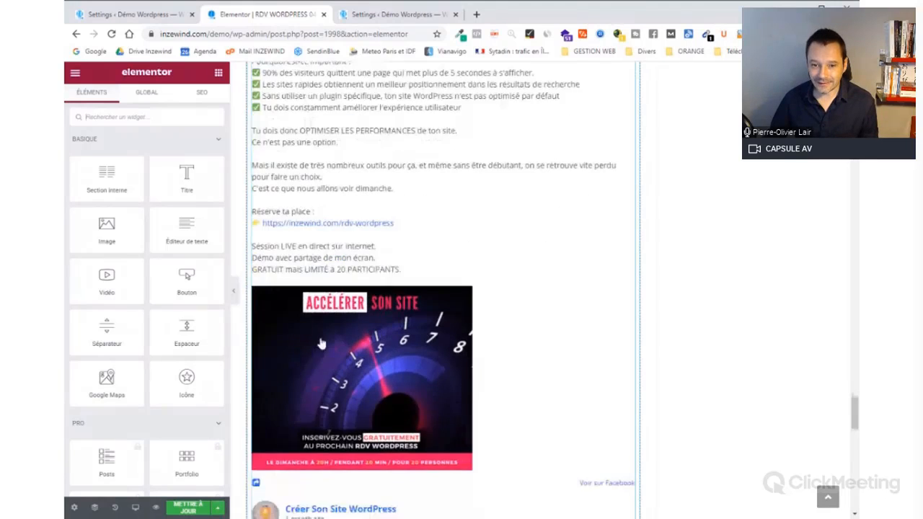
pyautogui.scroll(-6, 337, 303)
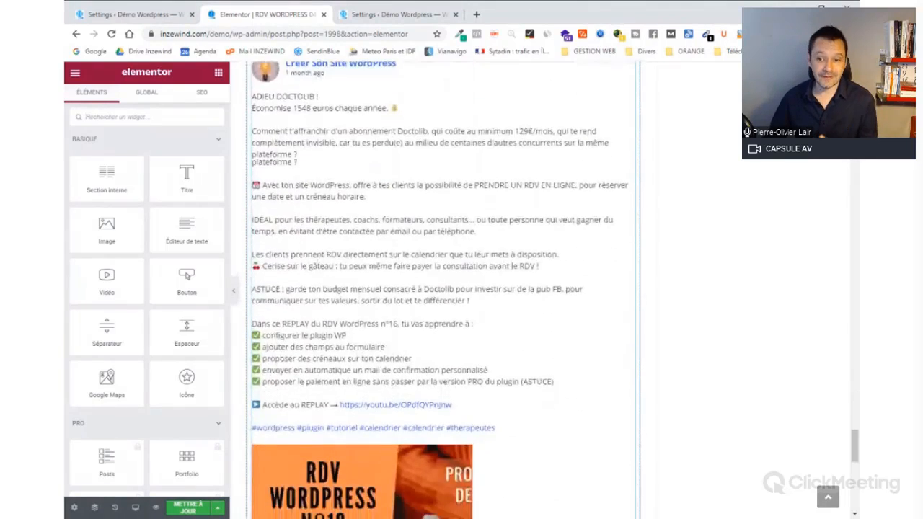
pyautogui.scroll(-1, 336, 302)
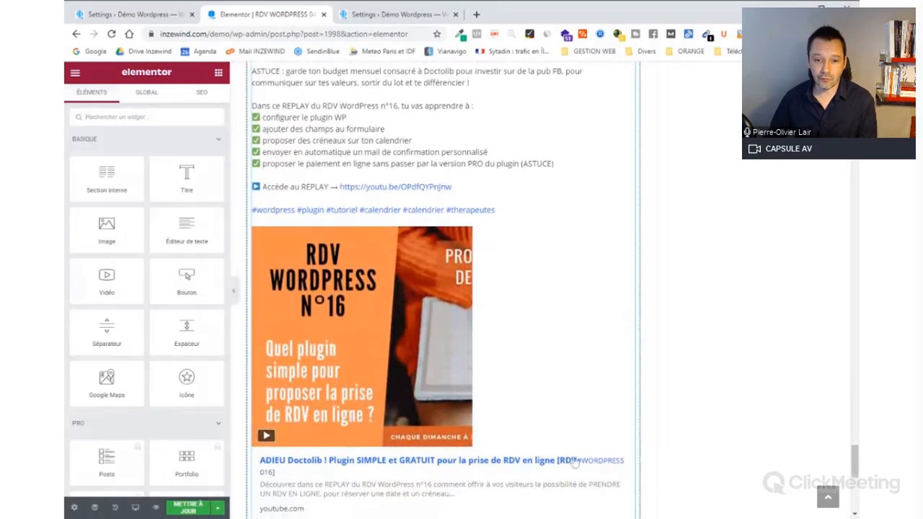
pyautogui.scroll(-2, 490, 235)
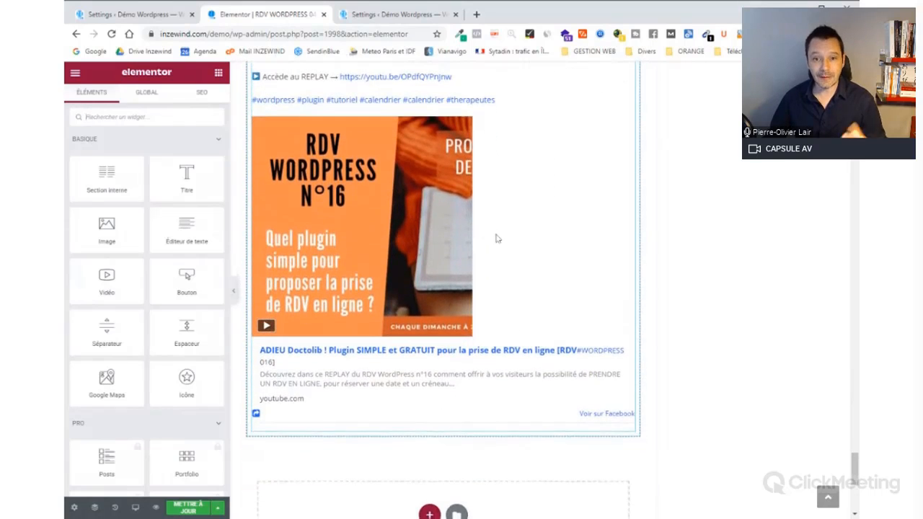
pyautogui.scroll(2, 581, 421)
pyautogui.scroll(6, 581, 421)
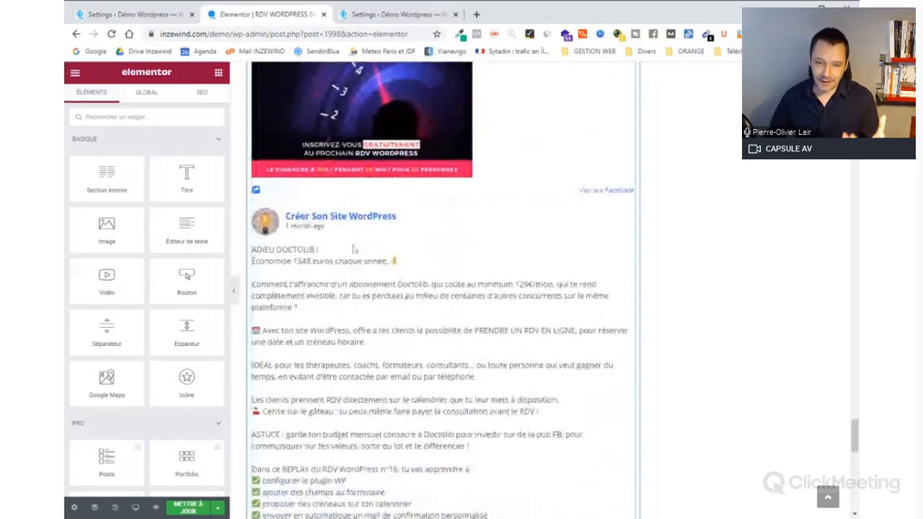
pyautogui.scroll(-1, 379, 370)
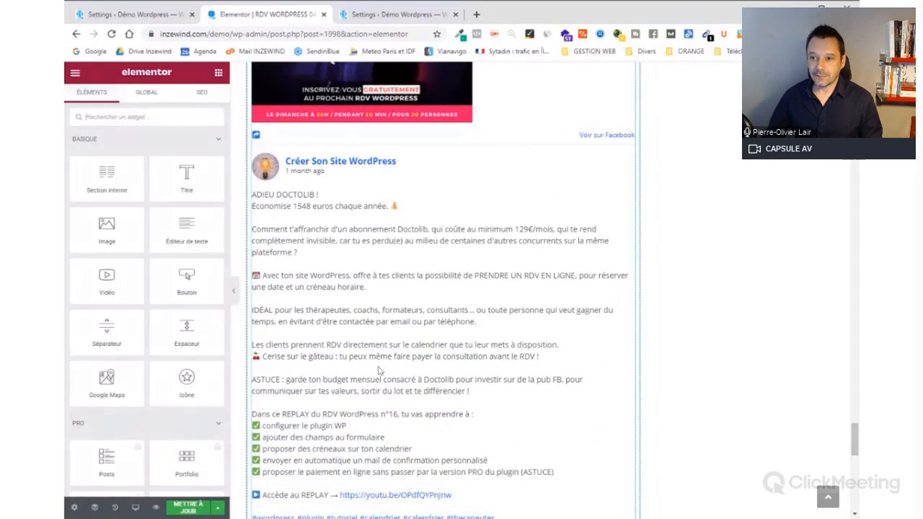
pyautogui.scroll(10, 379, 370)
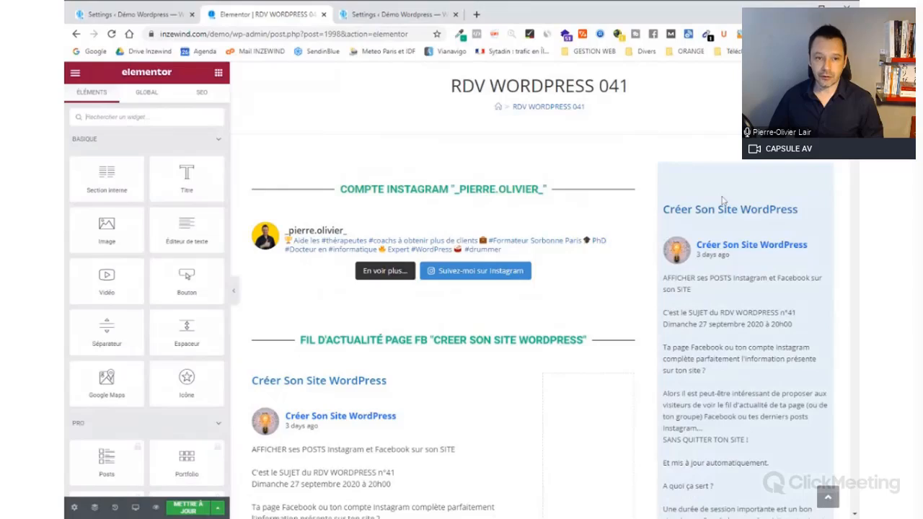
# Switch to the WordPress dashboard with the Feed Them Social settings and open the Widgets management page
pyautogui.click(134, 14)
pyautogui.scroll(10, 93, 277)
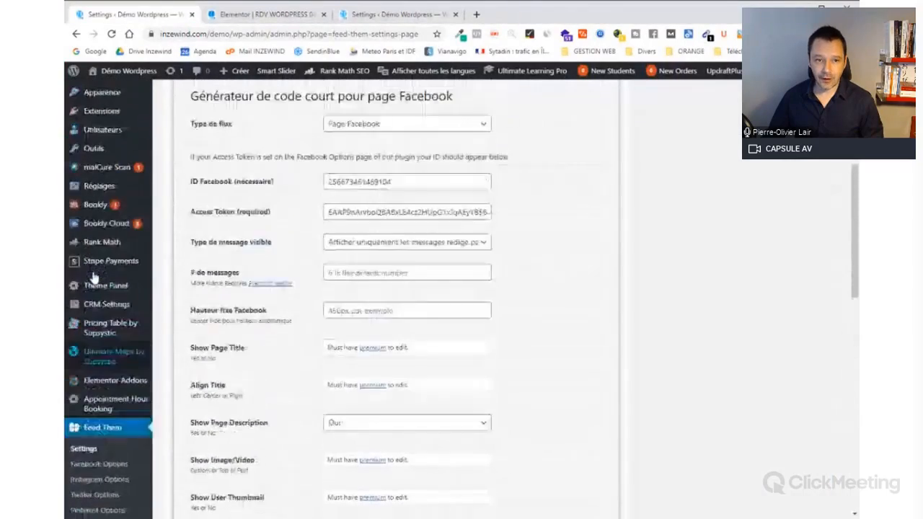
pyautogui.scroll(2, 94, 277)
pyautogui.moveTo(102, 221)
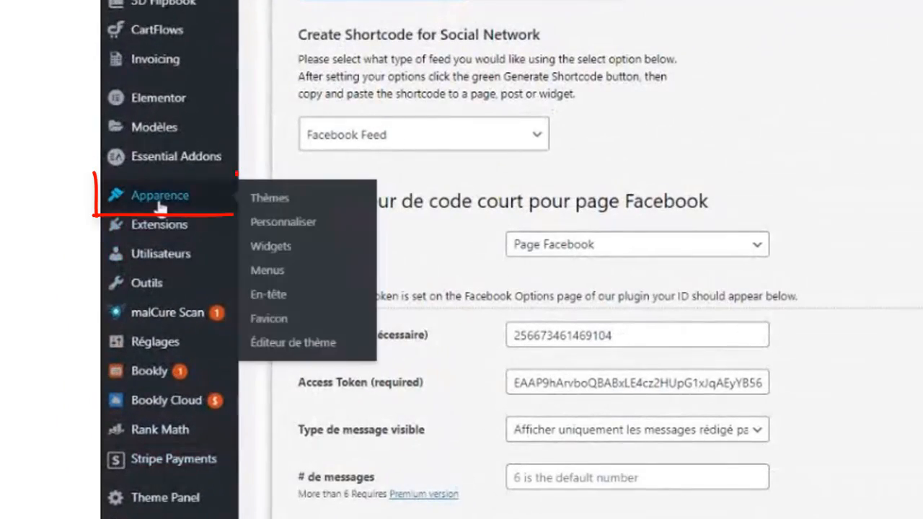
pyautogui.click(273, 248)
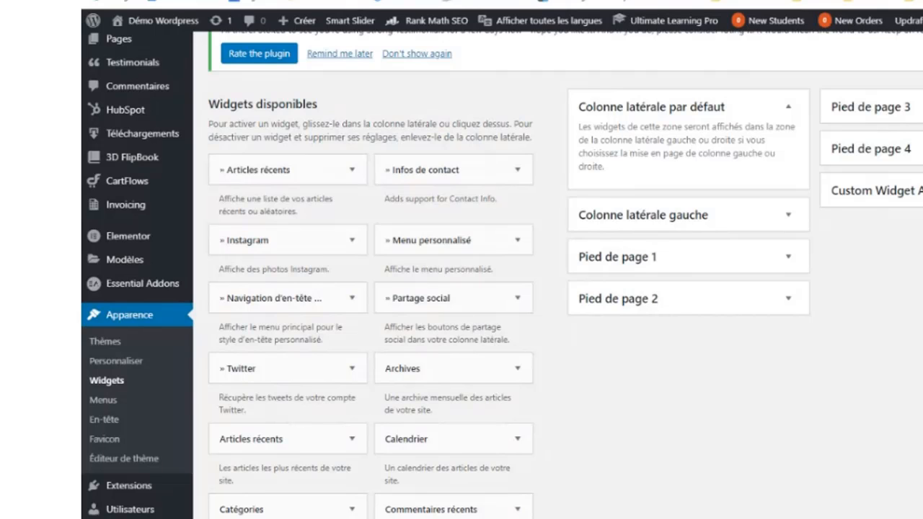
# Add a Texte widget to the Colonne latérale par défaut area and paste the Facebook feed shortcode with its access token as content
pyautogui.scroll(-2, 347, 276)
pyautogui.scroll(1, 347, 276)
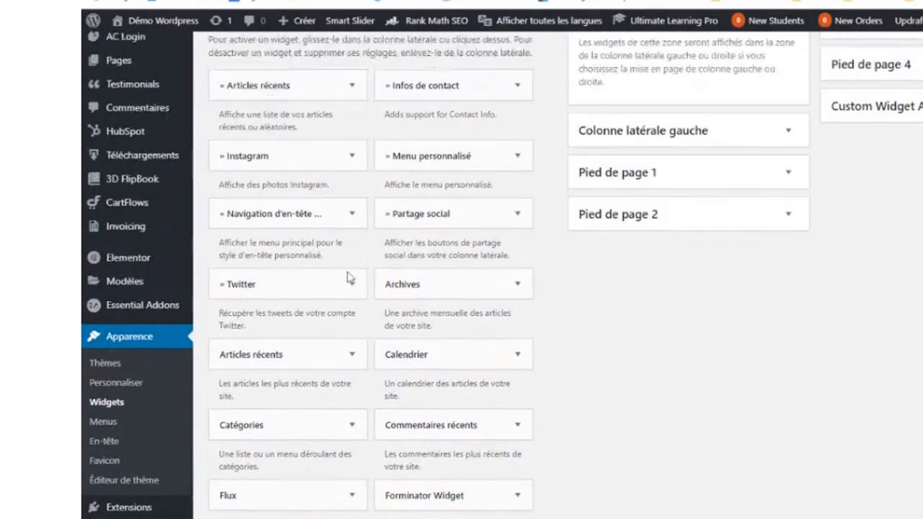
pyautogui.scroll(1, 605, 292)
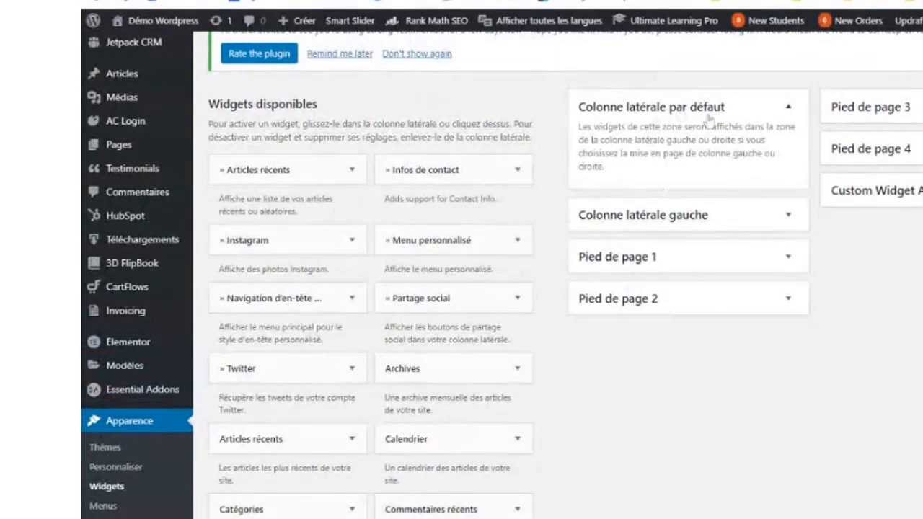
pyautogui.scroll(-15, 566, 343)
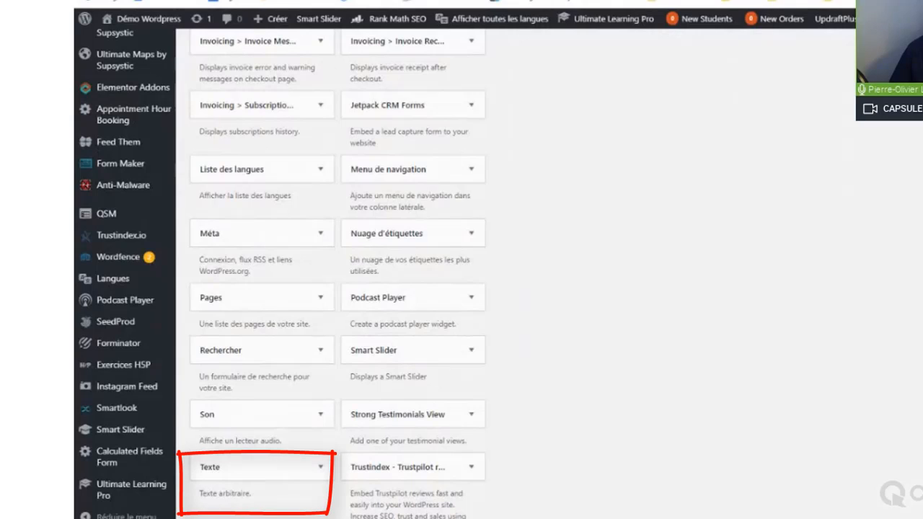
pyautogui.click(261, 467)
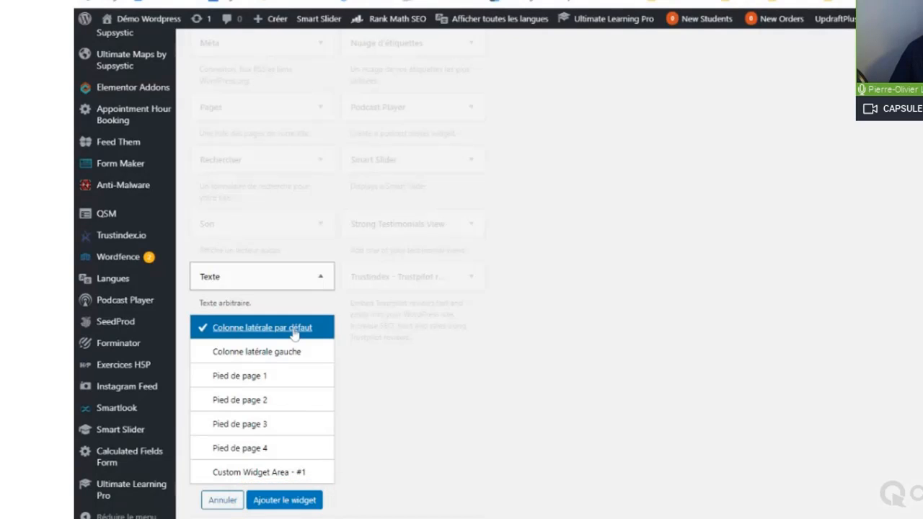
pyautogui.click(284, 500)
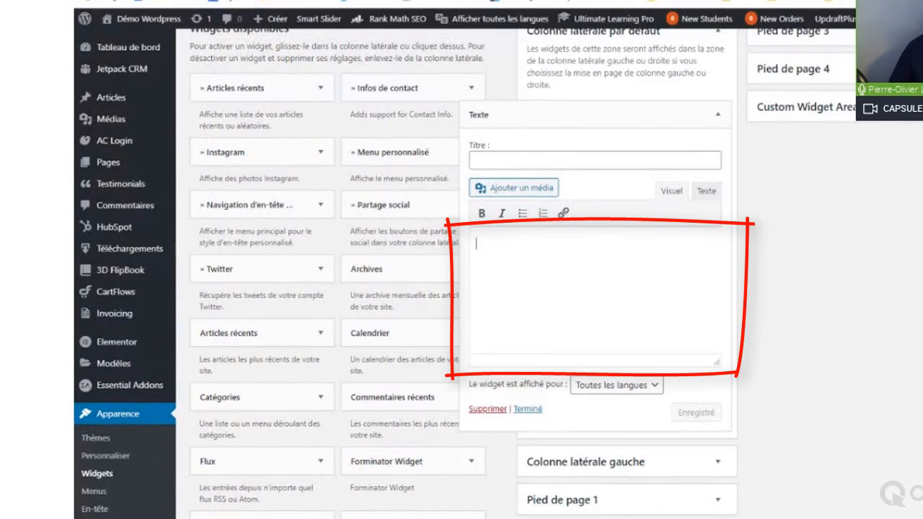
pyautogui.hotkey('ctrl', 'v')
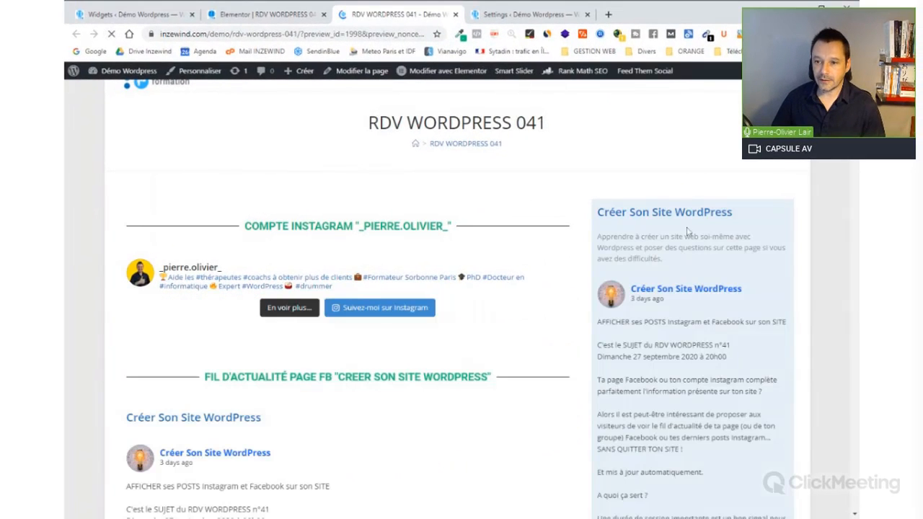
# Examine the Facebook feed in the sidebar of the RDV WORDPRESS 041 page preview
pyautogui.scroll(-1, 687, 218)
pyautogui.scroll(-1, 676, 443)
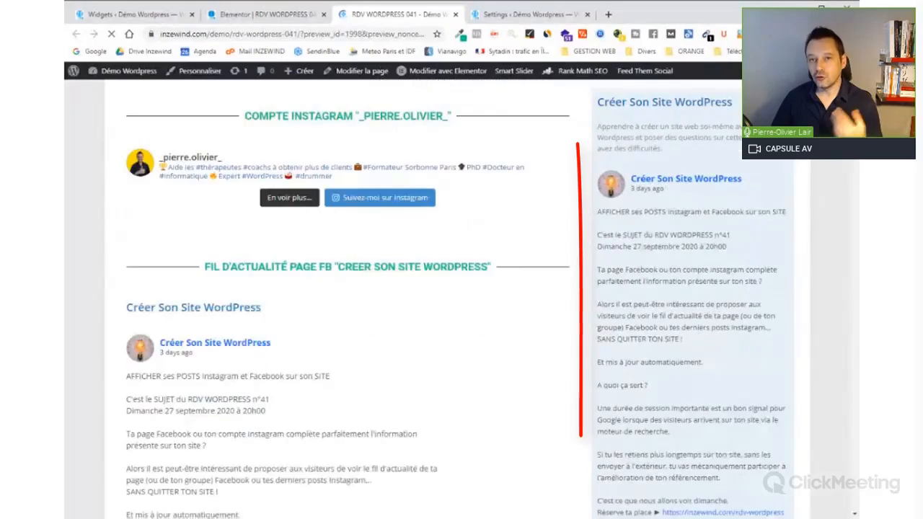
pyautogui.scroll(-1, 694, 192)
pyautogui.scroll(3, 699, 208)
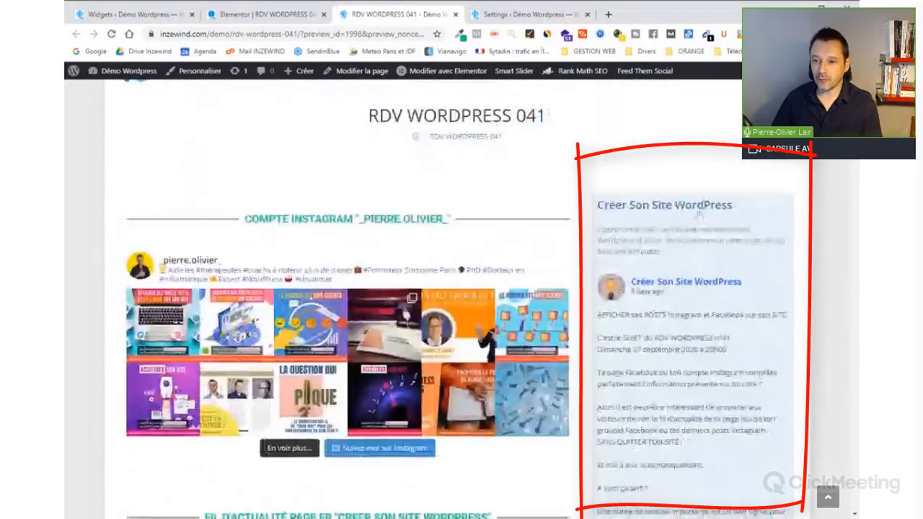
# Examine the rest of the sidebar and main Facebook feeds, down to the Instagram feed in the page footer
pyautogui.scroll(-2, 697, 215)
pyautogui.scroll(-10, 698, 214)
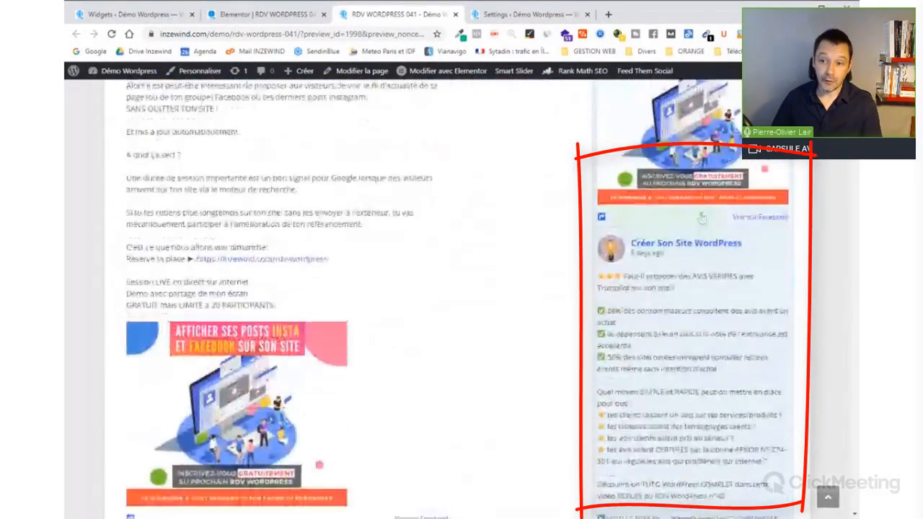
pyautogui.scroll(-2, 718, 268)
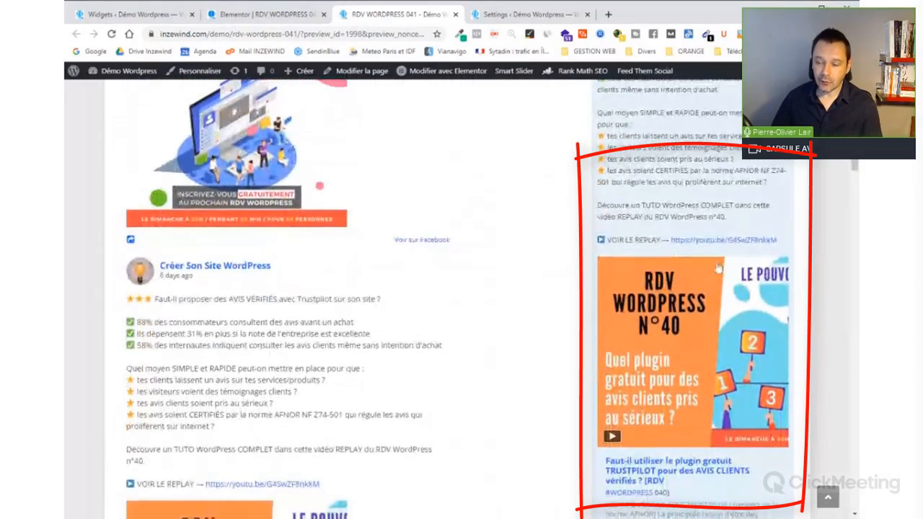
pyautogui.scroll(2, 664, 251)
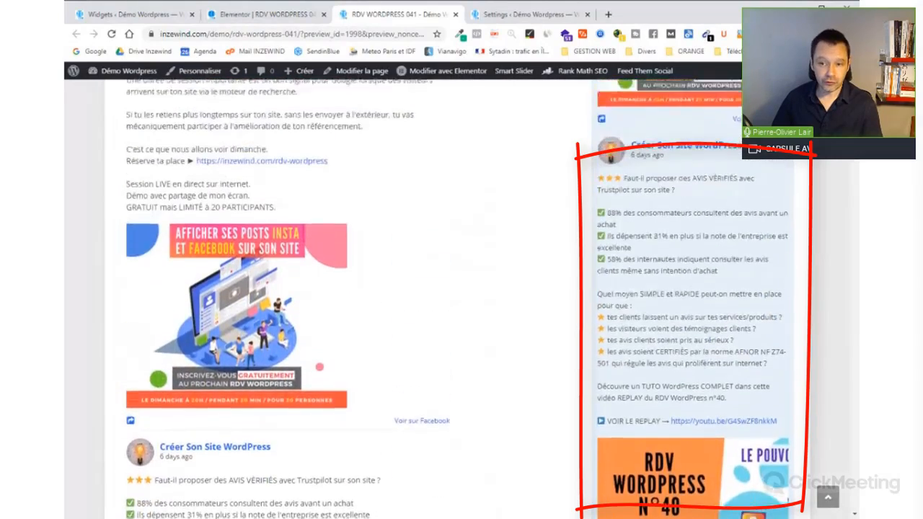
pyautogui.scroll(-15, 681, 237)
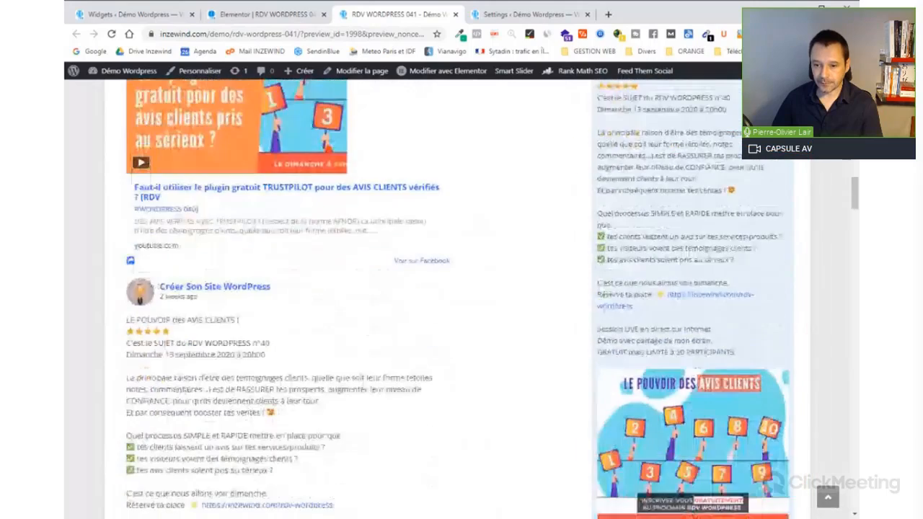
pyautogui.scroll(-15, 681, 237)
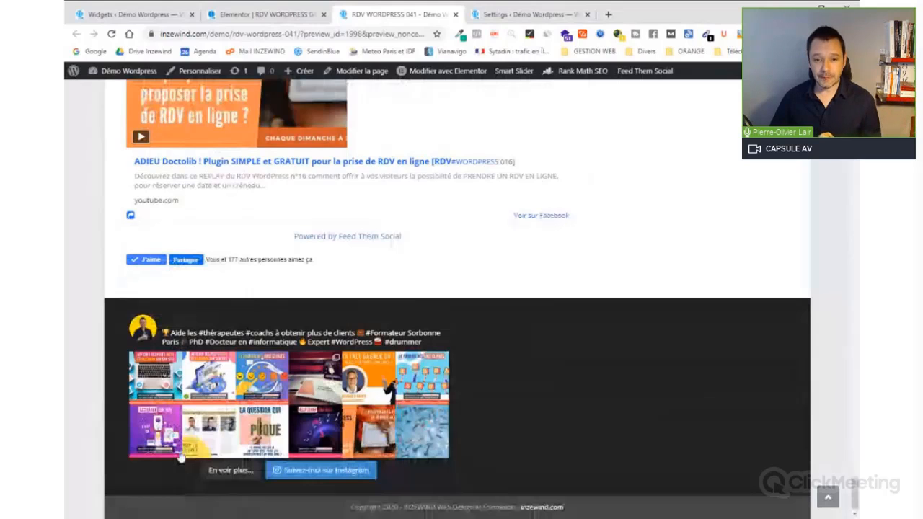
# Check the shortcode of the Instagram Feed widget in Pied de page 1, then look at the Elementor page and the page preview
pyautogui.click(130, 13)
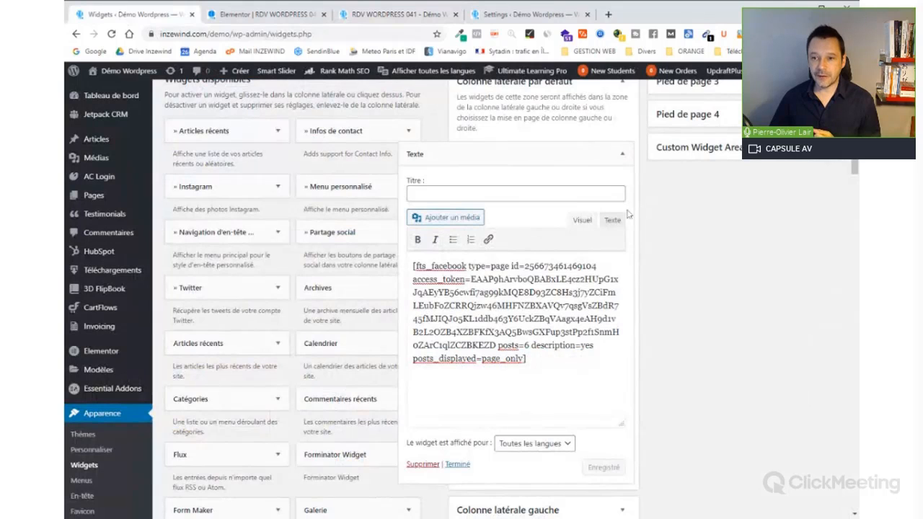
pyautogui.click(622, 154)
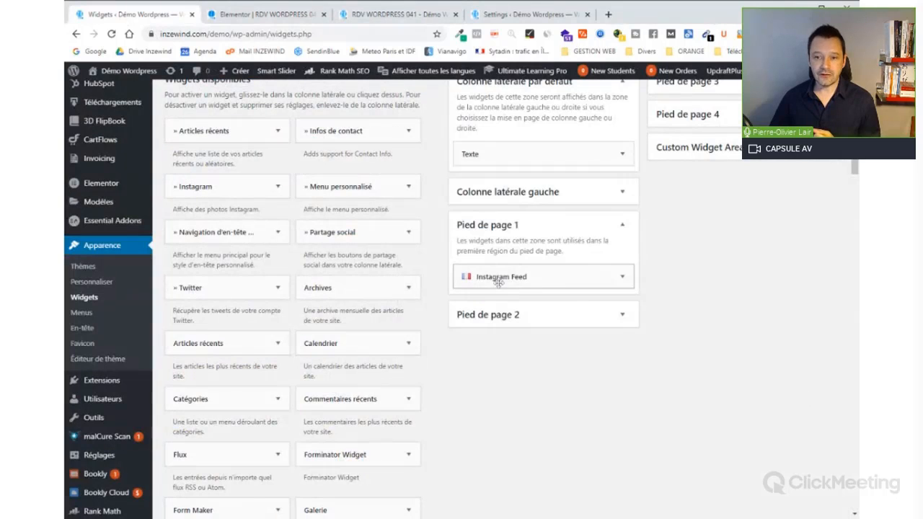
pyautogui.click(622, 278)
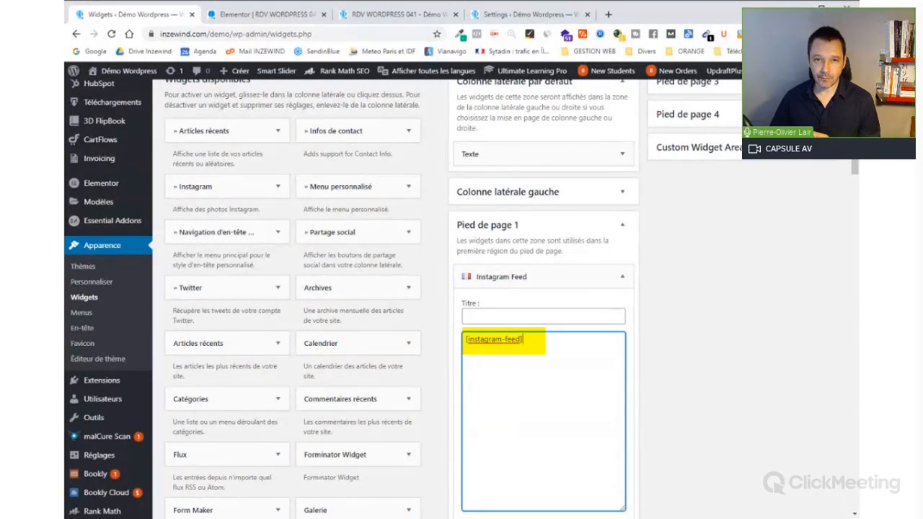
pyautogui.click(267, 15)
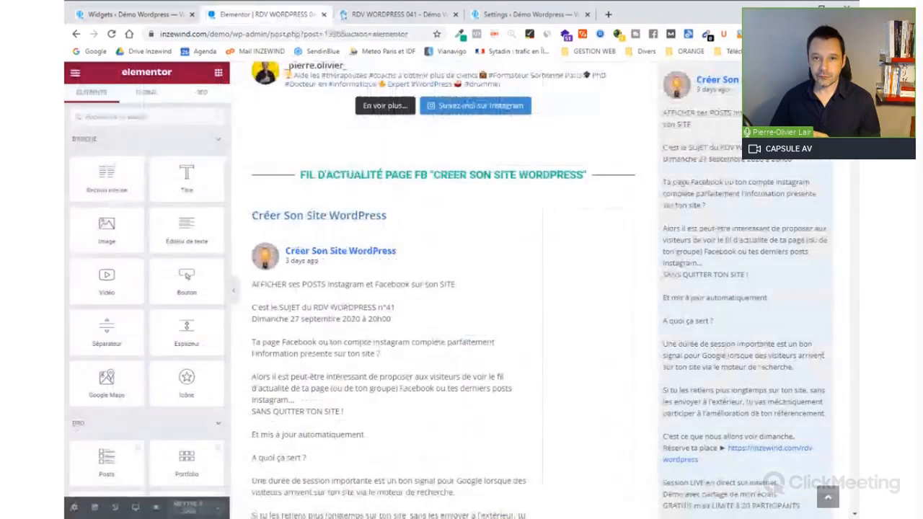
pyautogui.click(382, 14)
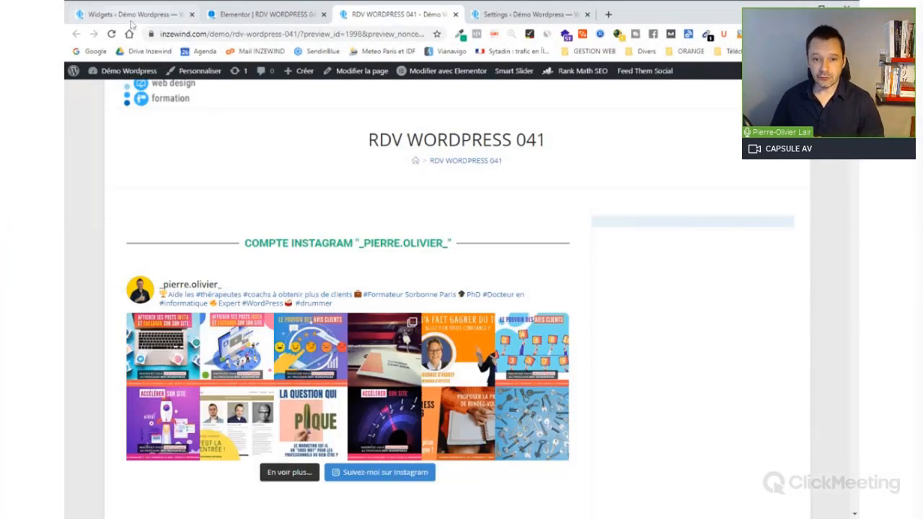
# Return to the Widgets management page and add the Twitter widget to the Colonne latérale par défaut area
pyautogui.click(132, 21)
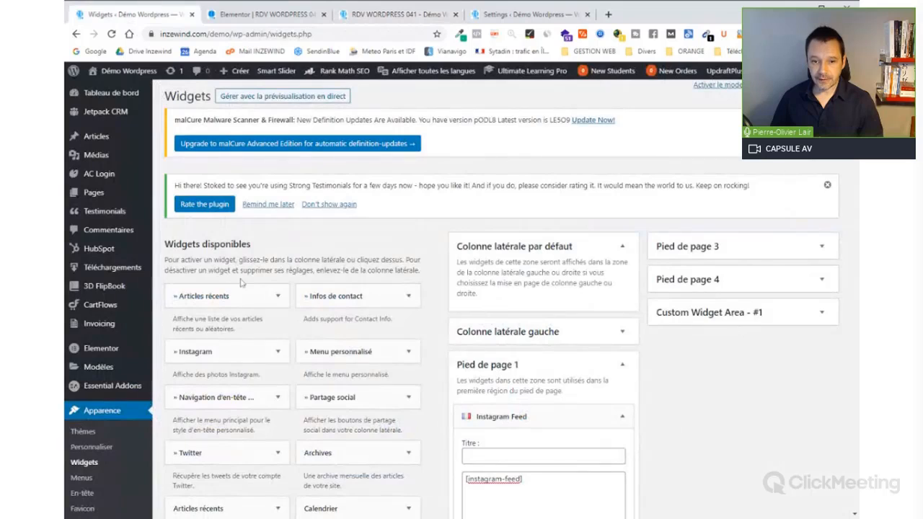
pyautogui.scroll(-2, 245, 281)
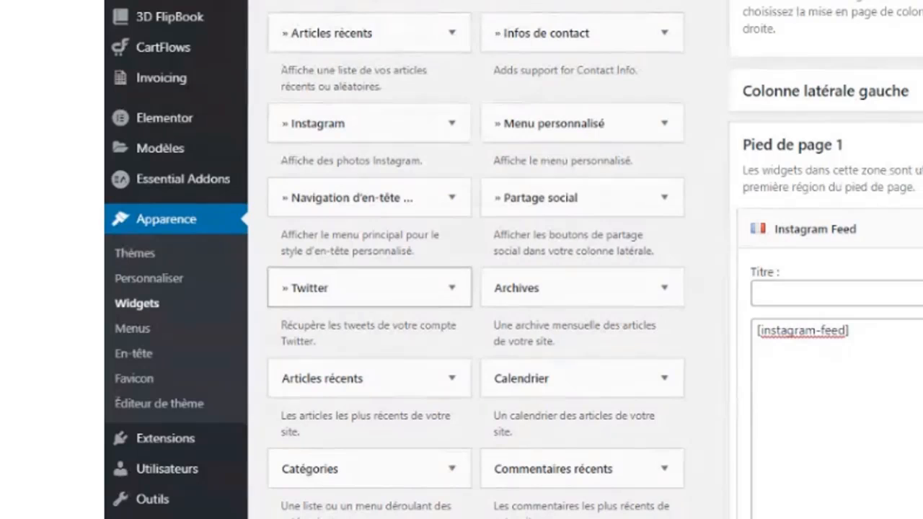
pyautogui.scroll(-2, 371, 291)
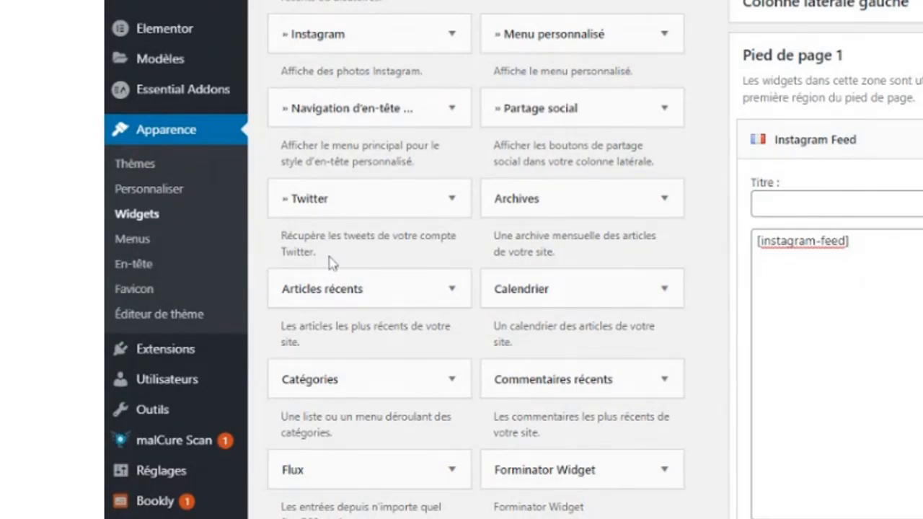
pyautogui.scroll(-2, 331, 263)
pyautogui.click(452, 113)
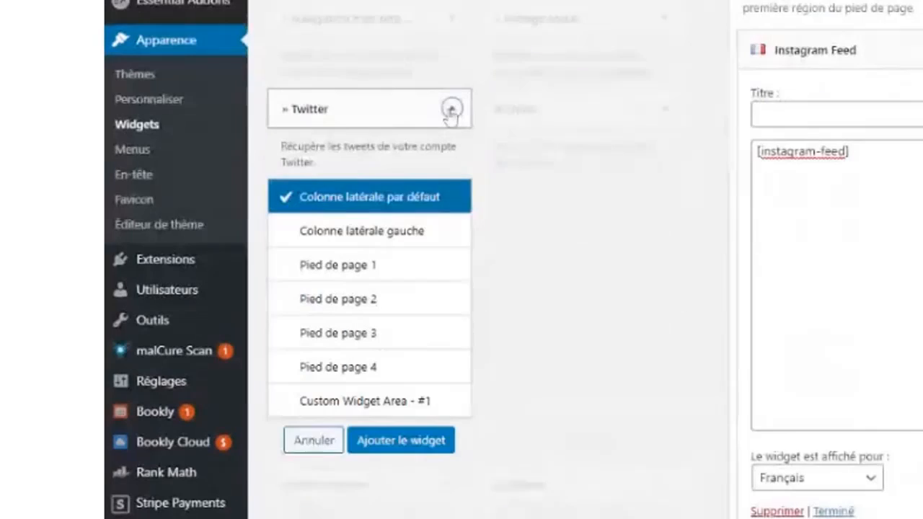
pyautogui.scroll(-2, 339, 149)
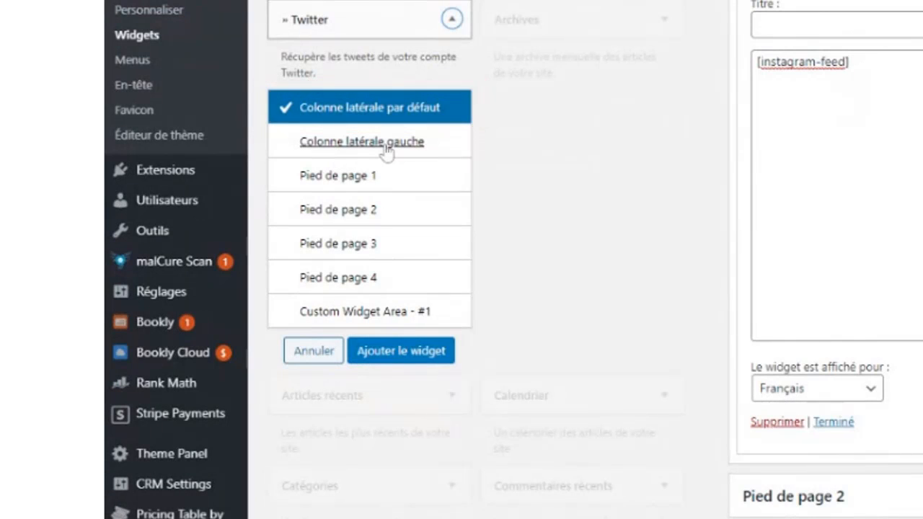
pyautogui.click(400, 350)
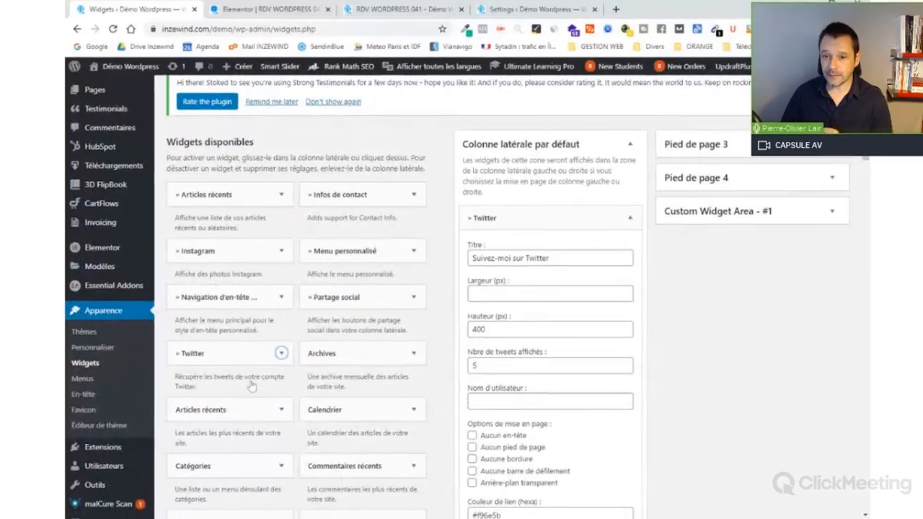
# Clear the Hauteur (px) value of the Twitter widget, leaving Largeur (px) empty
pyautogui.scroll(-1, 540, 280)
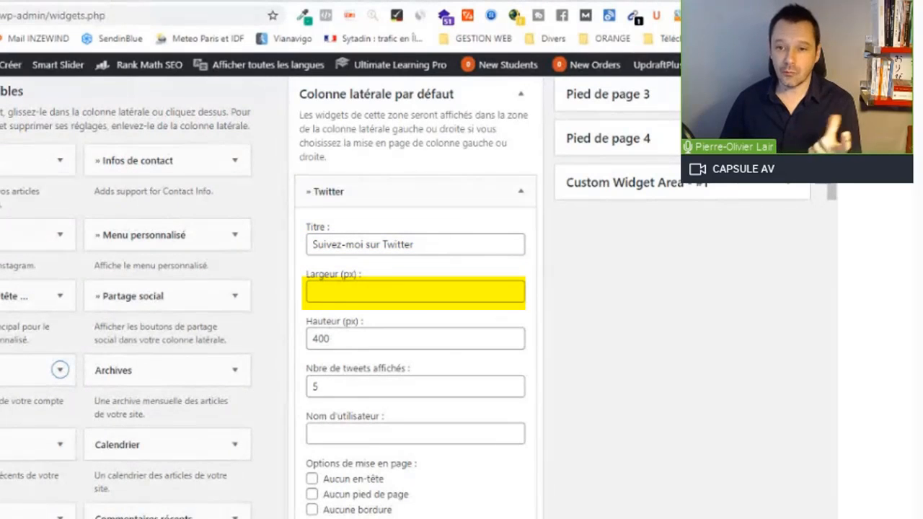
pyautogui.click(389, 291)
pyautogui.click(371, 346)
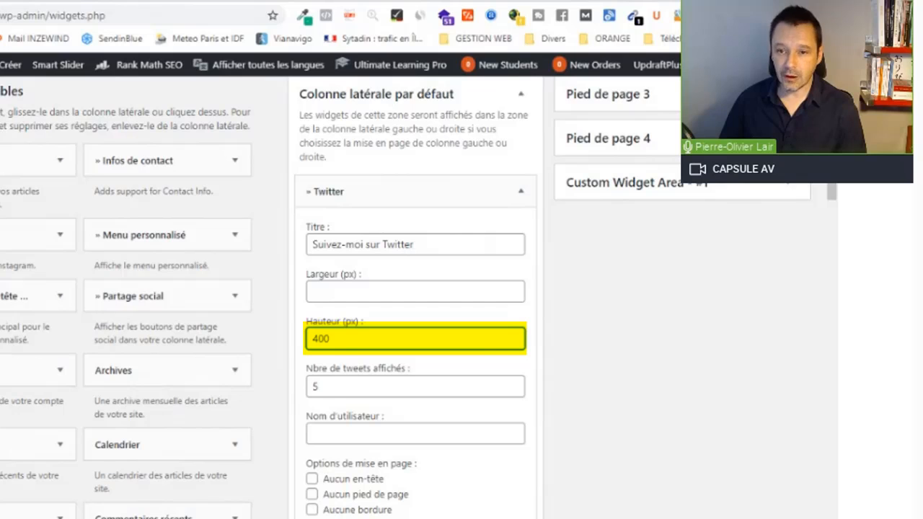
pyautogui.moveTo(331, 339); pyautogui.dragTo(281, 344)
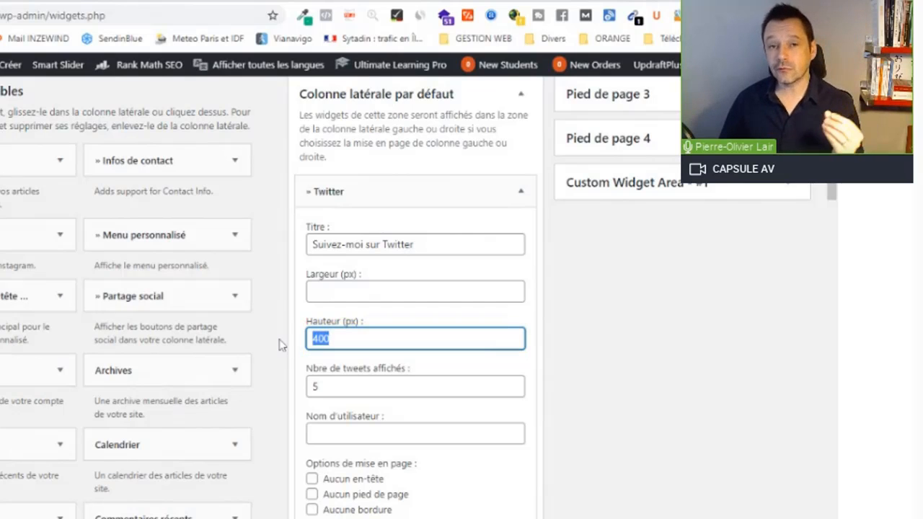
pyautogui.press('Delete')
# Set the Twitter widget's Nom d'utilisateur to inzewind77 and save the widget
pyautogui.scroll(-1, 282, 344)
pyautogui.press('Tab')
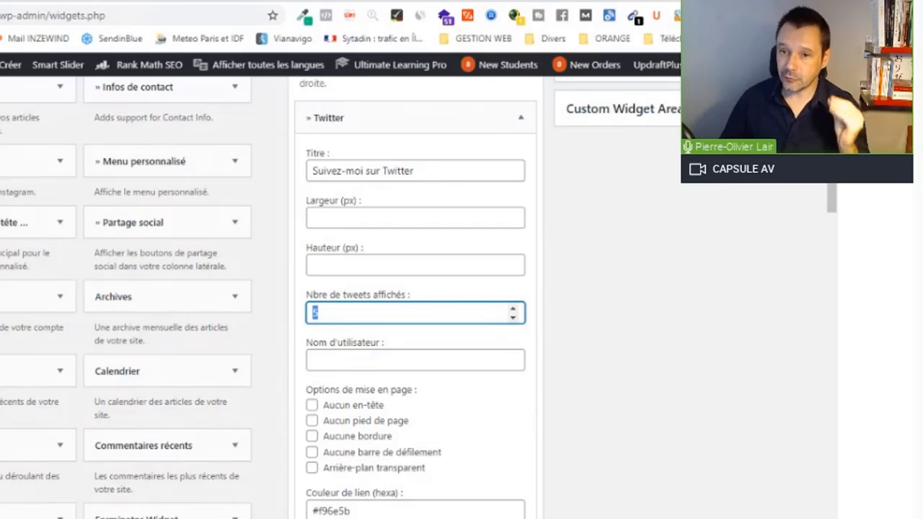
pyautogui.press('Tab')
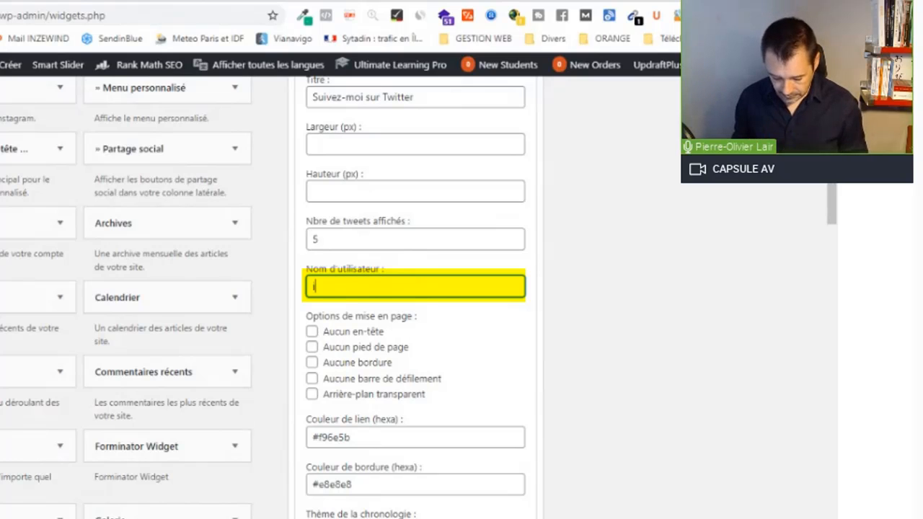
pyautogui.write('inzewind77')
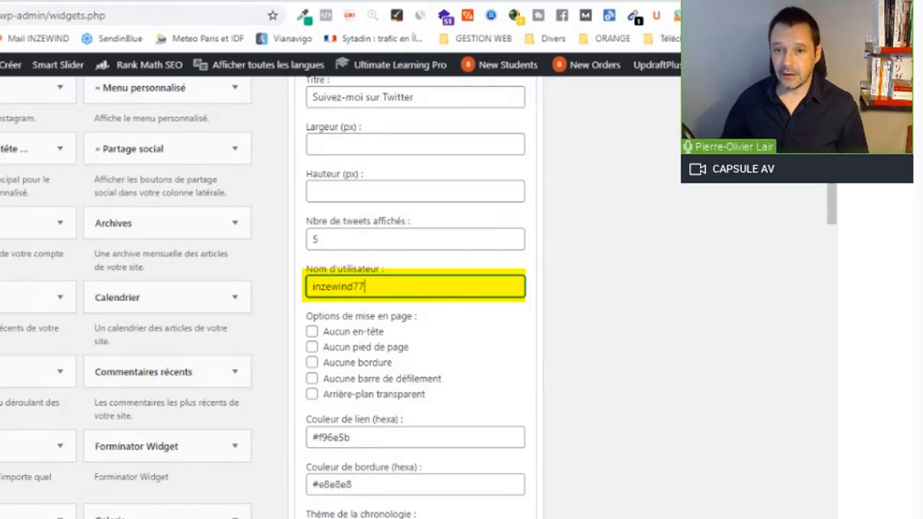
pyautogui.click(565, 332)
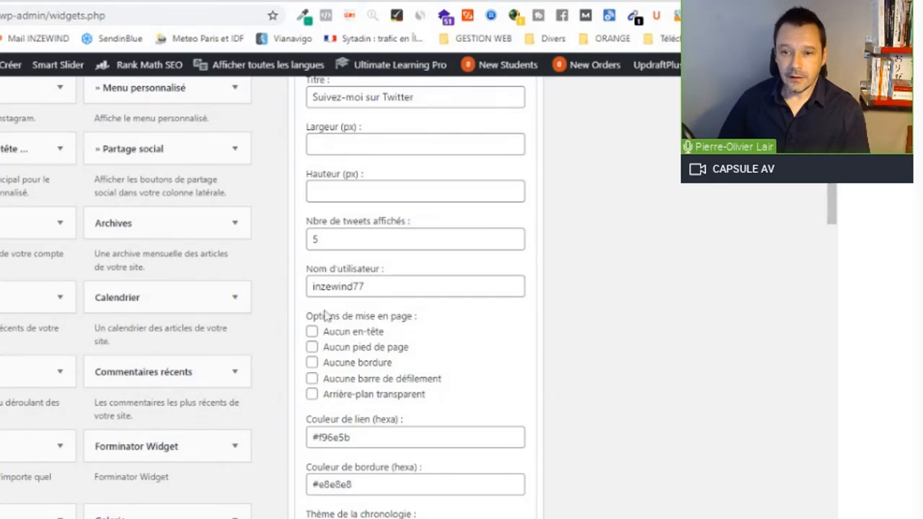
pyautogui.scroll(-1, 322, 323)
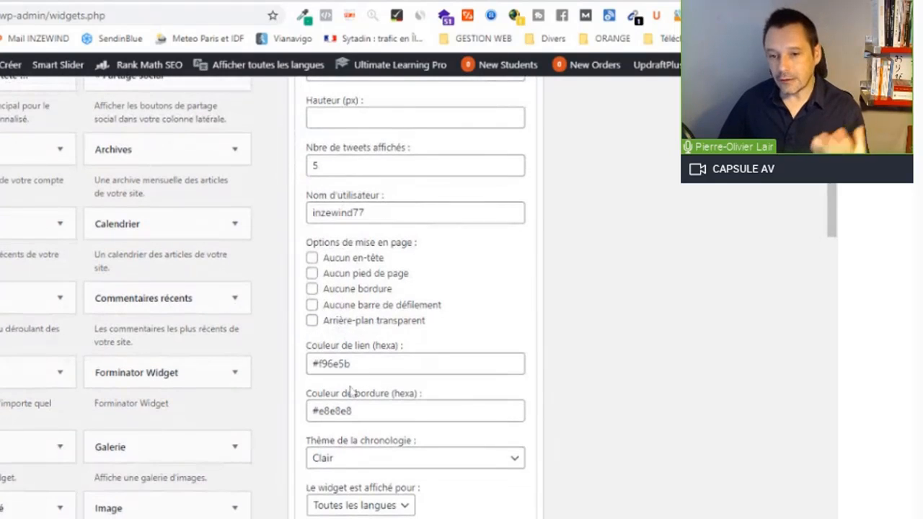
pyautogui.scroll(-2, 344, 339)
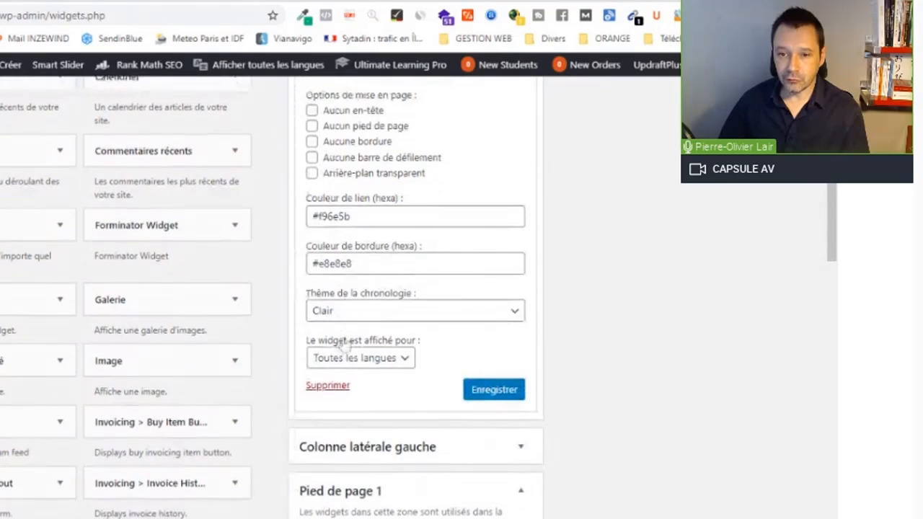
pyautogui.click(494, 389)
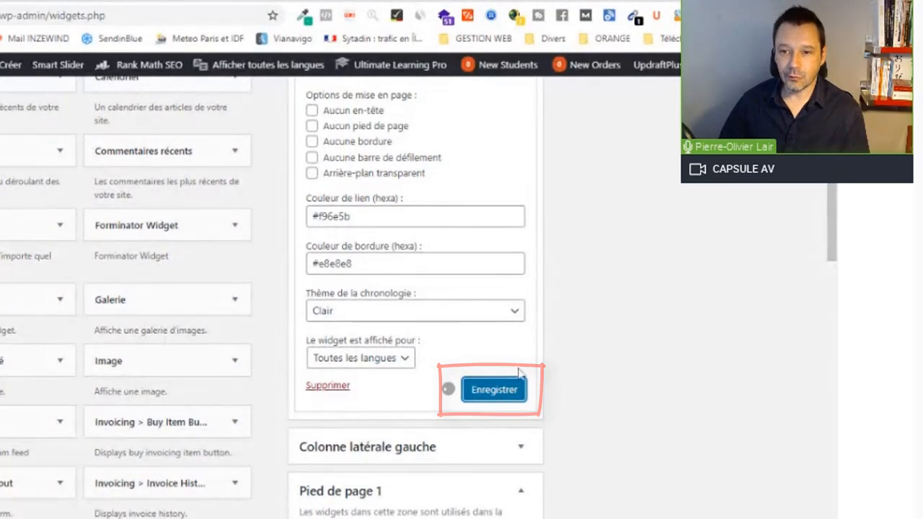
pyautogui.scroll(5, 521, 372)
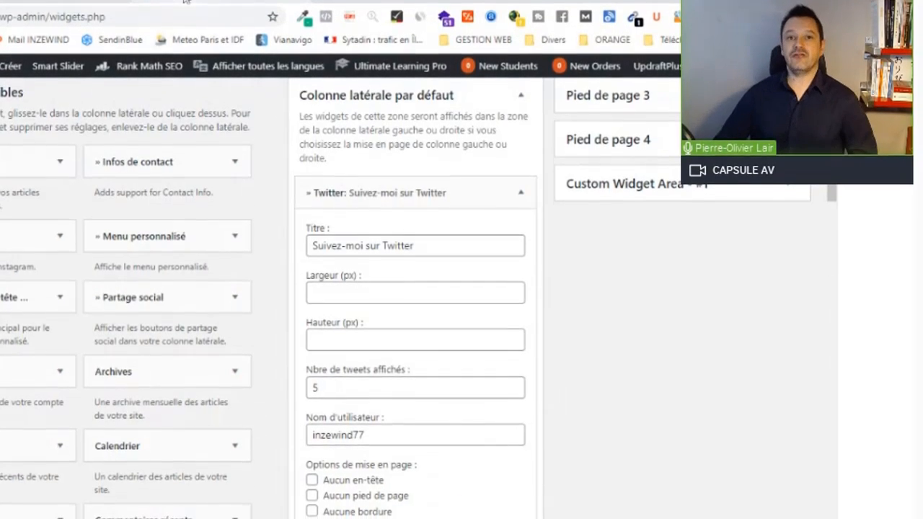
# Switch to the RDV WORDPRESS 041 preview and examine the sidebar Twitter feed, the Facebook feed and the footer Instagram feed
pyautogui.click(183, 3)
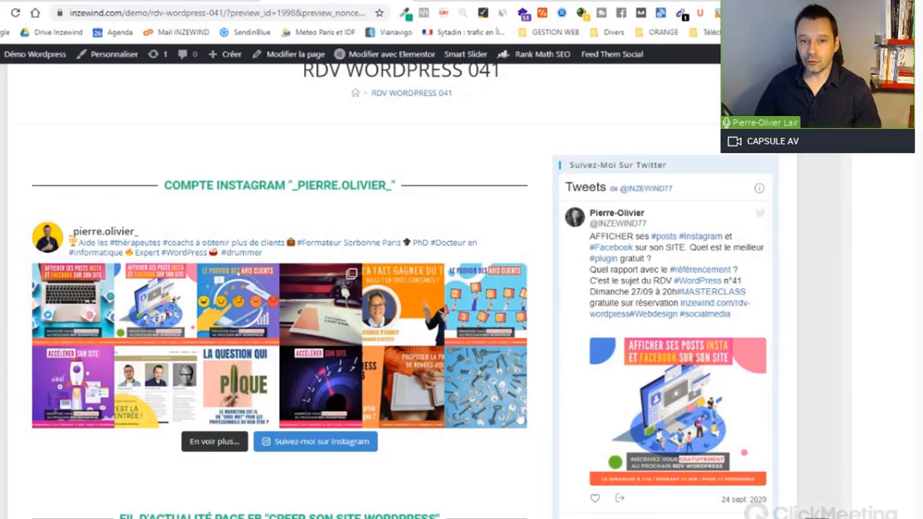
pyautogui.scroll(-4, 469, 411)
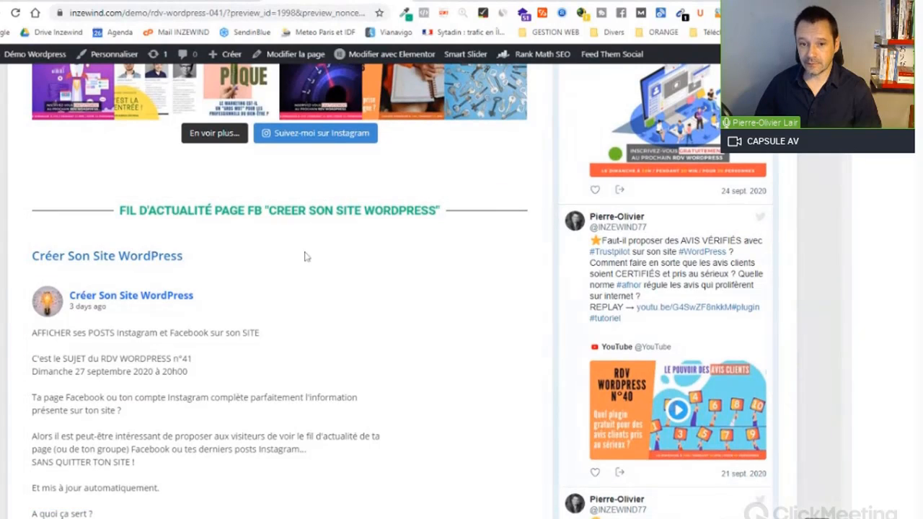
pyautogui.scroll(-1, 303, 256)
pyautogui.scroll(-10, 301, 261)
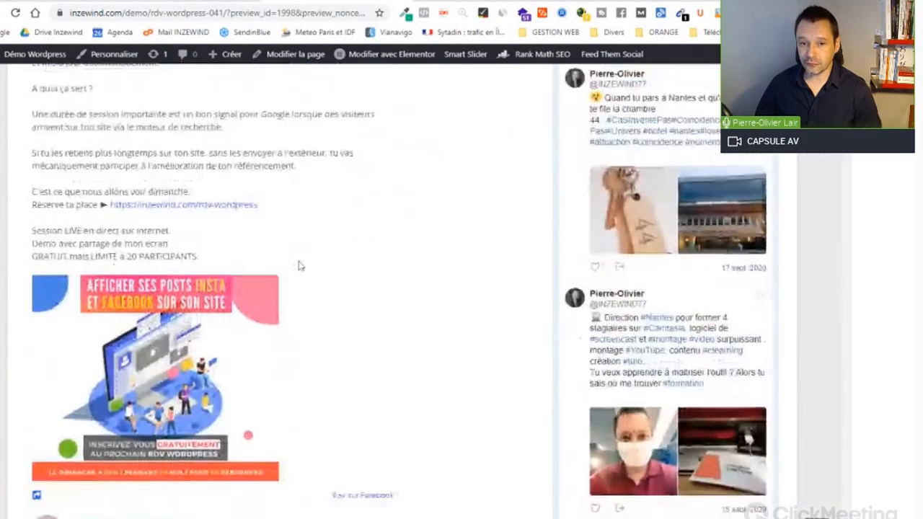
pyautogui.scroll(-15, 296, 272)
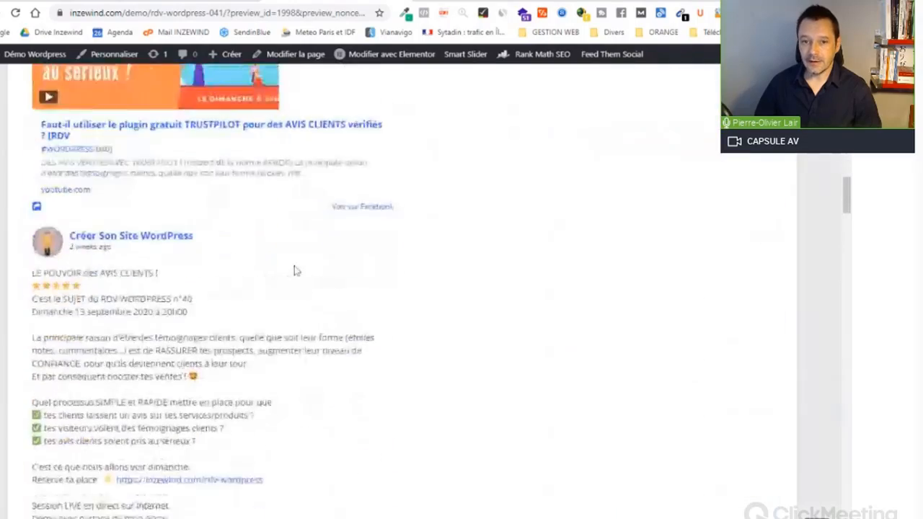
pyautogui.scroll(-15, 296, 270)
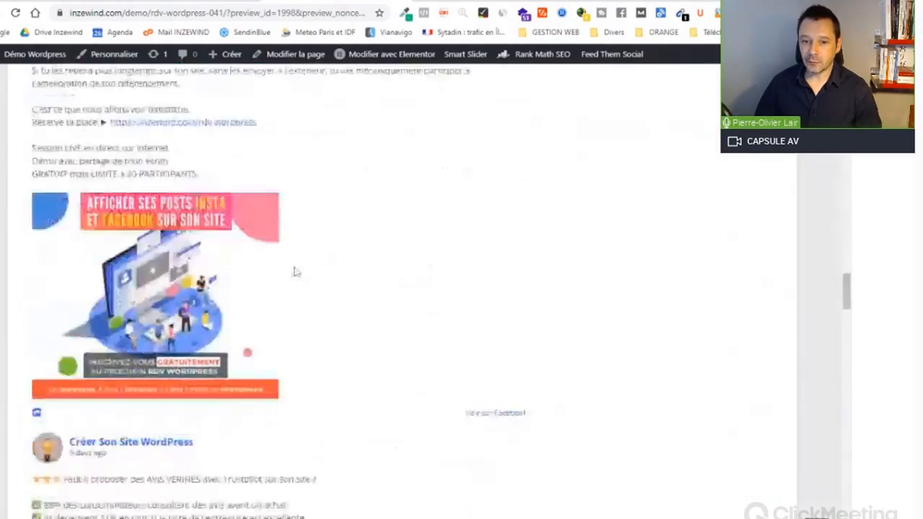
pyautogui.scroll(-15, 385, 368)
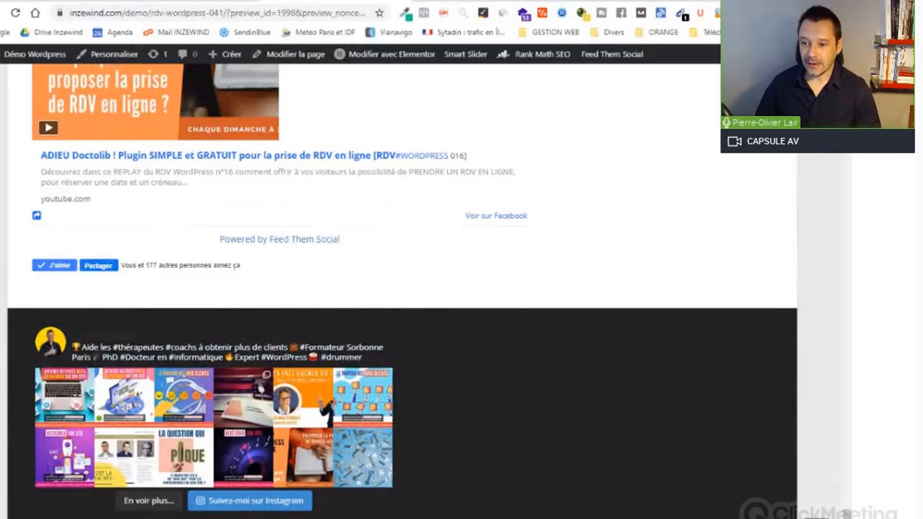
pyautogui.scroll(20, 402, 289)
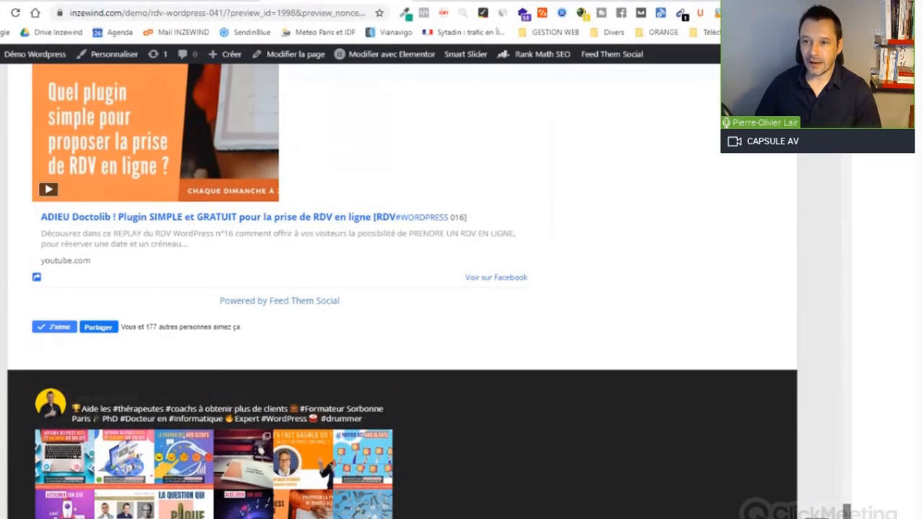
pyautogui.scroll(13, 498, 264)
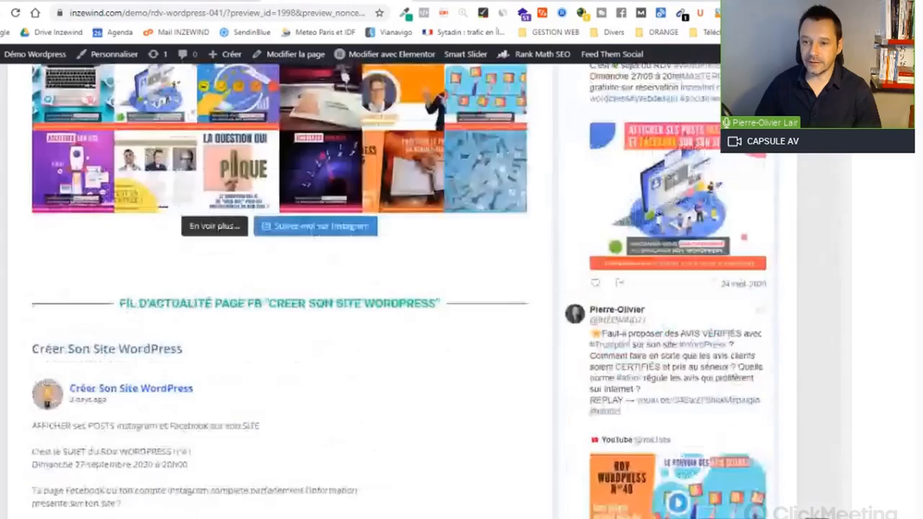
# Review the previewed page's Instagram grid and Facebook posts alongside the full list of tweets in the sidebar
pyautogui.scroll(-1, 508, 265)
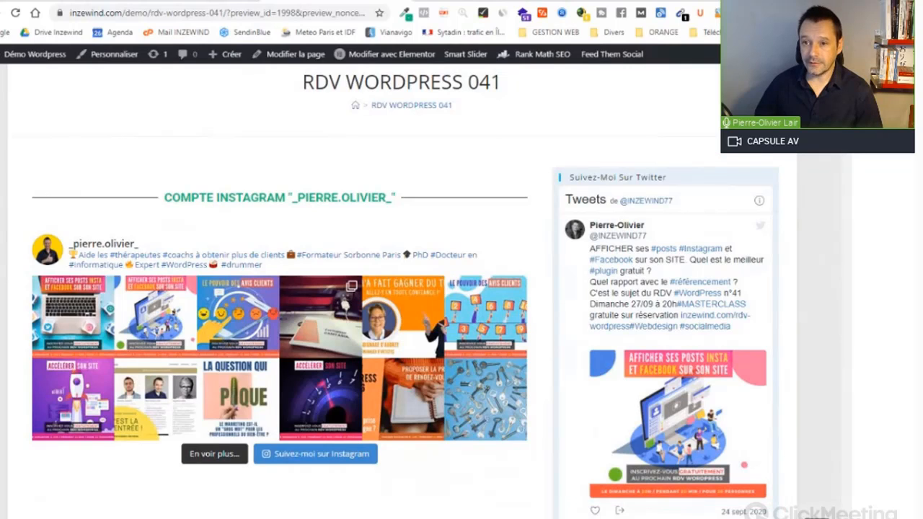
pyautogui.scroll(-1, 592, 211)
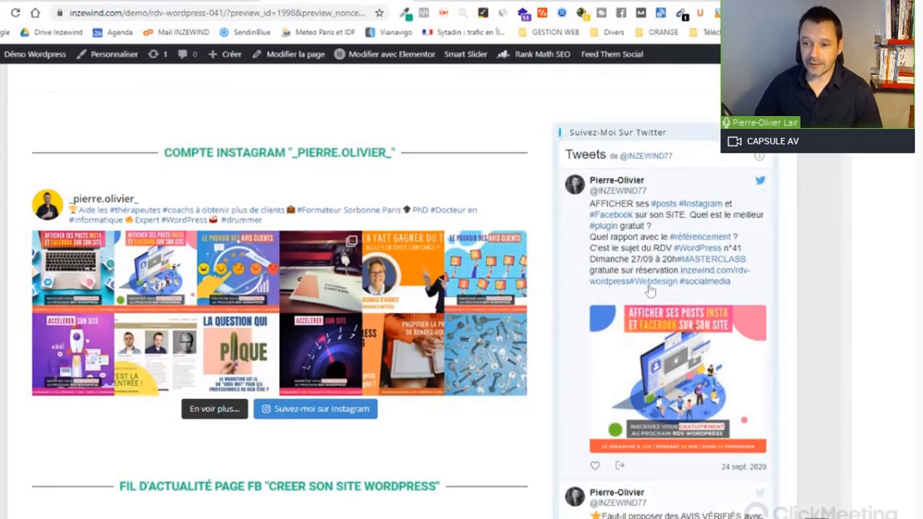
pyautogui.scroll(-1, 647, 292)
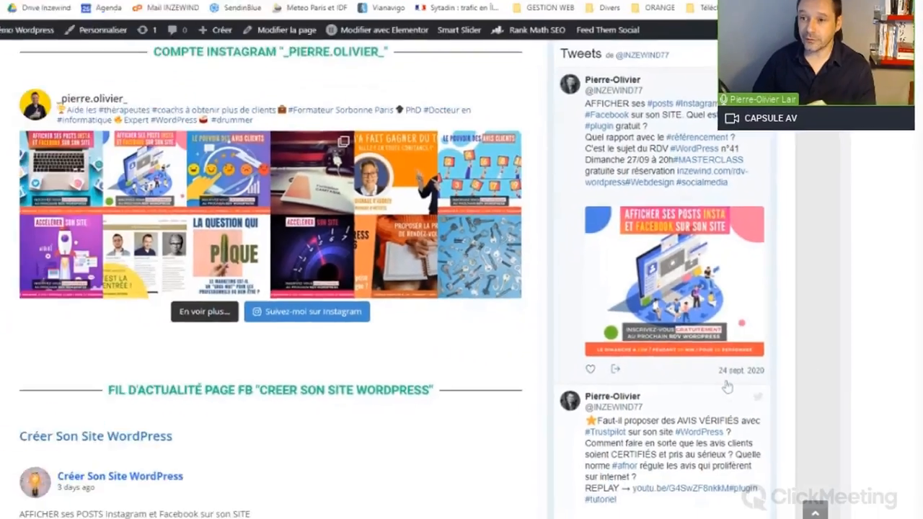
pyautogui.scroll(-3, 726, 387)
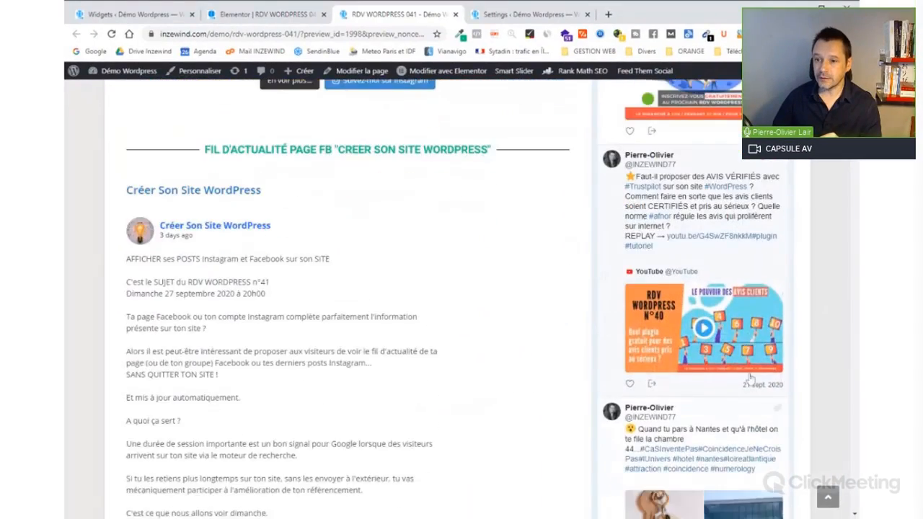
pyautogui.scroll(-10, 749, 378)
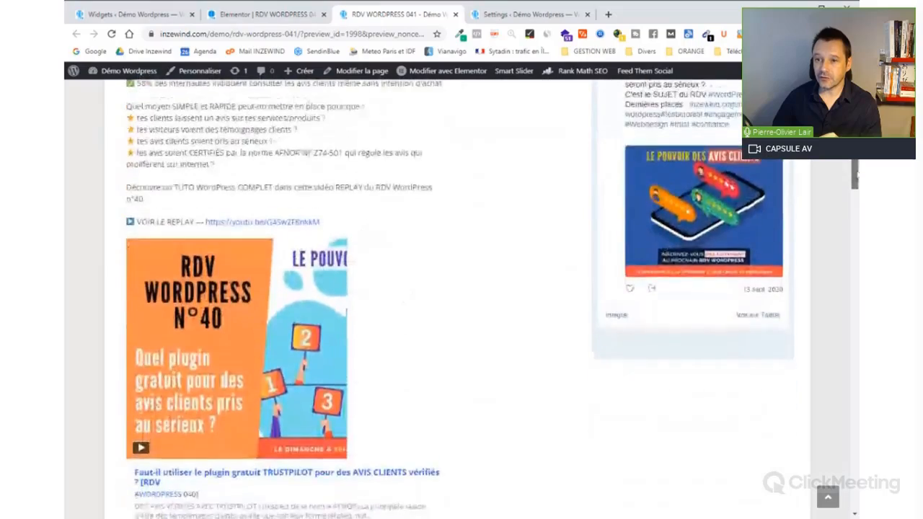
pyautogui.scroll(6, 462, 288)
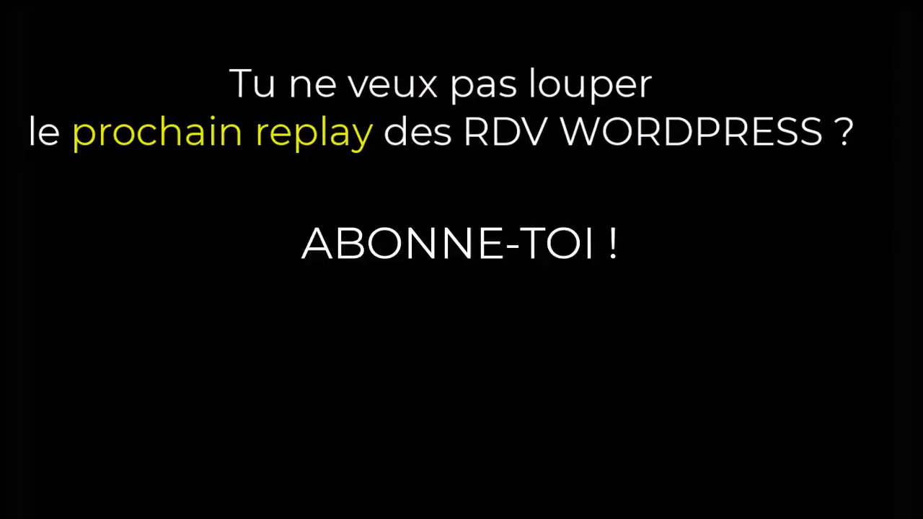